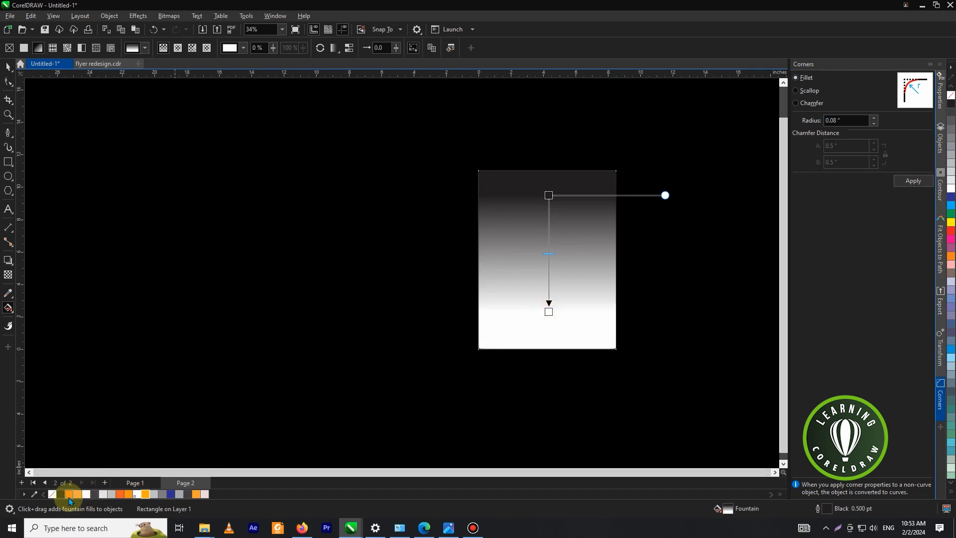
Recolour the page rectangle's vertical fountain fill from light orange at the top to deep orange at the bottom
click(69, 495)
click(549, 195)
click(131, 495)
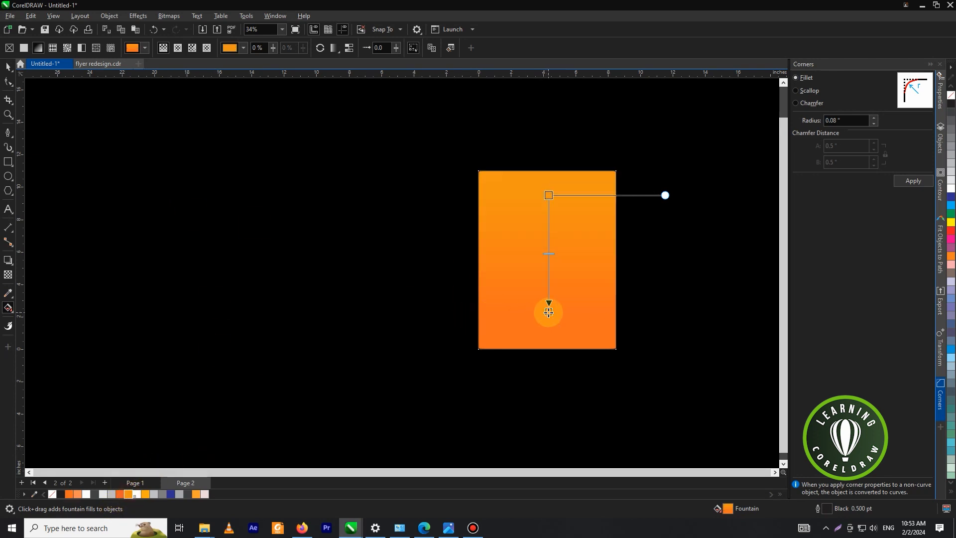
click(549, 312)
click(120, 495)
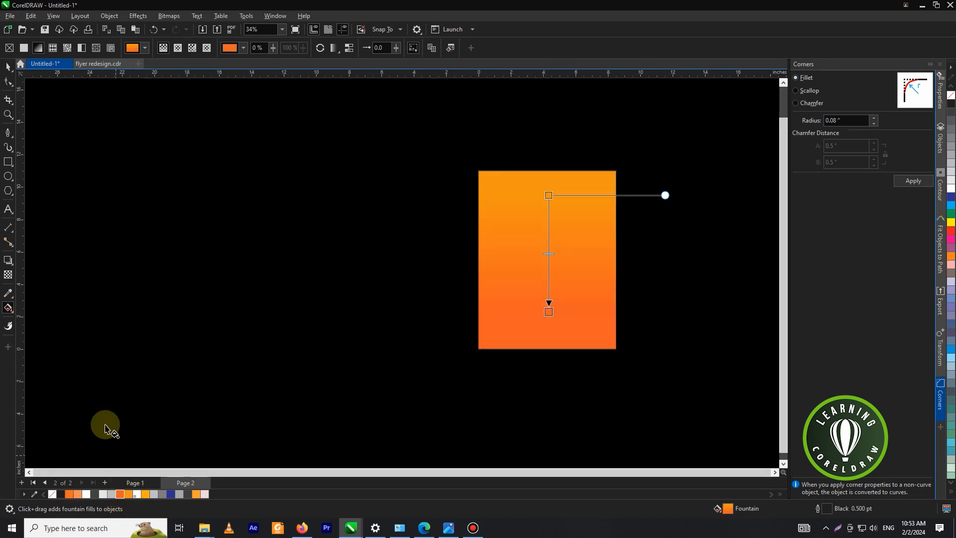
Remove the outline from the orange gradient page rectangle by setting its width to None
click(6, 67)
mouse_move(431, 147)
mouse_down()
mouse_move(453, 154)
mouse_move(619, 358)
mouse_up()
click(494, 47)
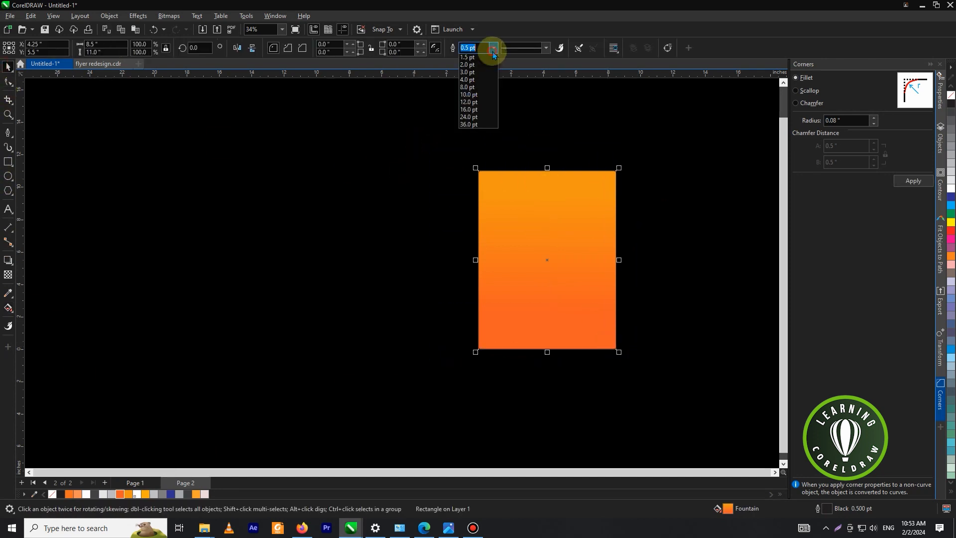
click(493, 59)
click(448, 143)
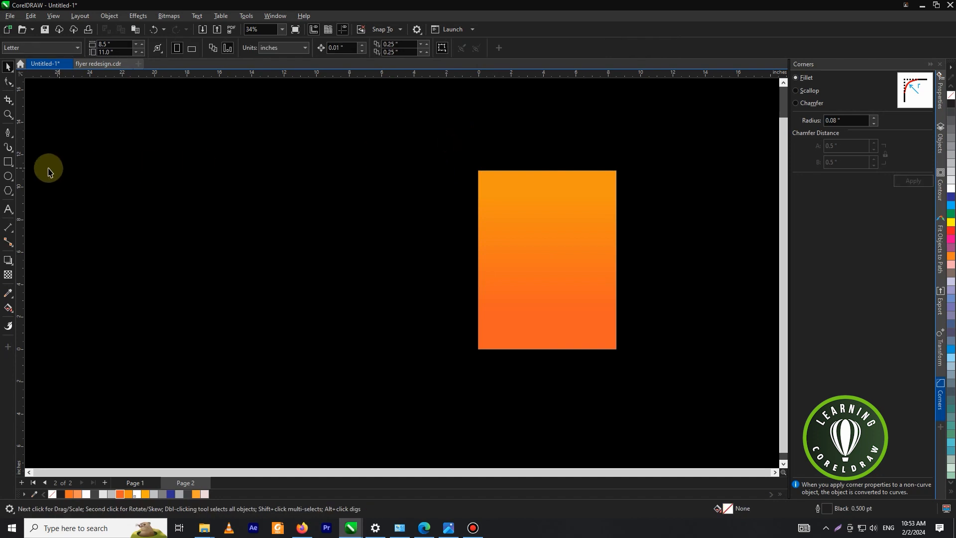
Draw a tall rectangle about 5.35 × 14.97 in over the page, extending beyond its top and bottom edges
click(7, 161)
drag(493, 135, 579, 377)
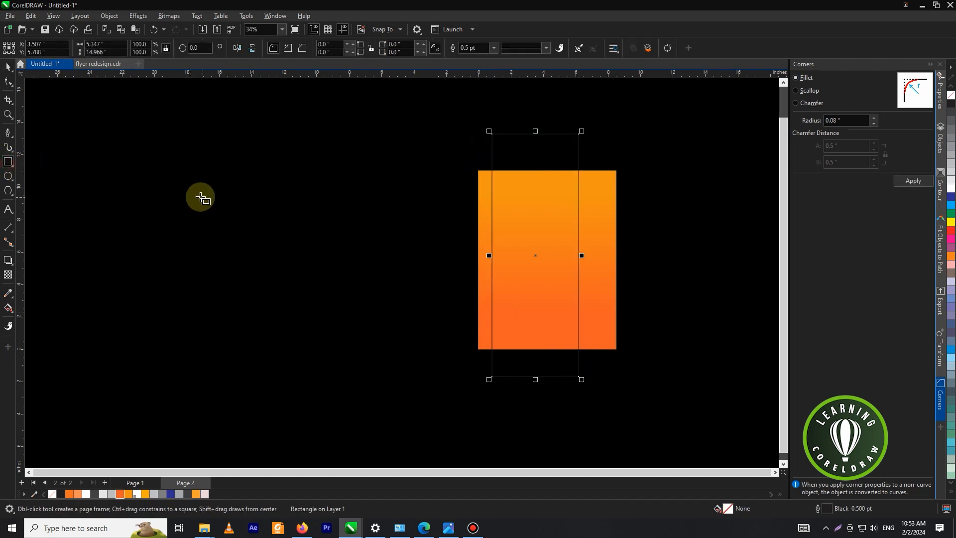
click(8, 67)
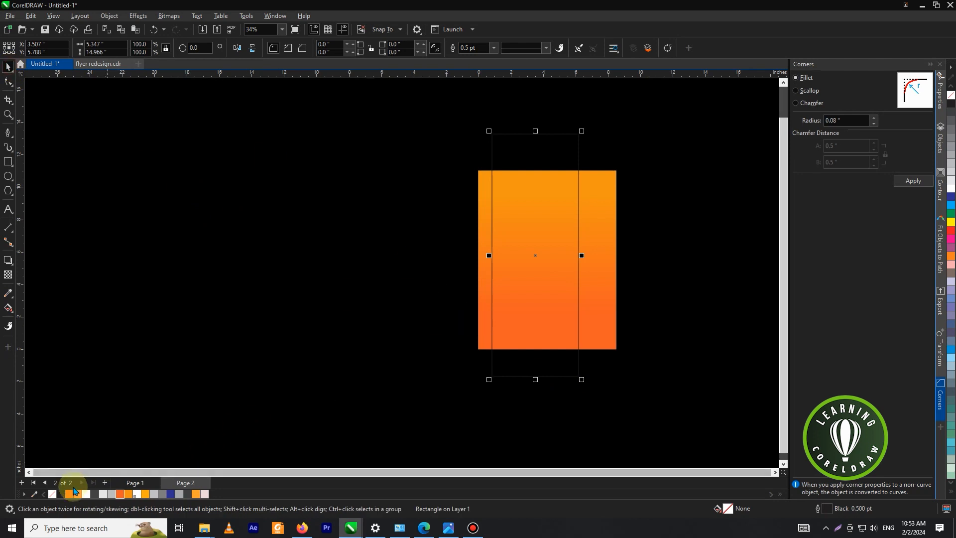
Apply a vertical Interactive Fill gradient to the tall rectangle, from yellow-orange at the top to light peach-orange at the bottom
click(7, 309)
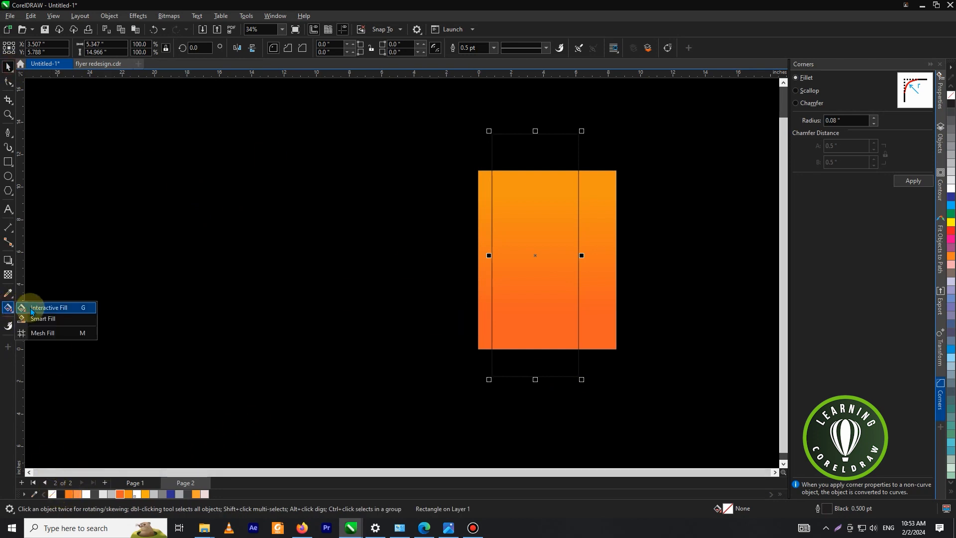
click(44, 308)
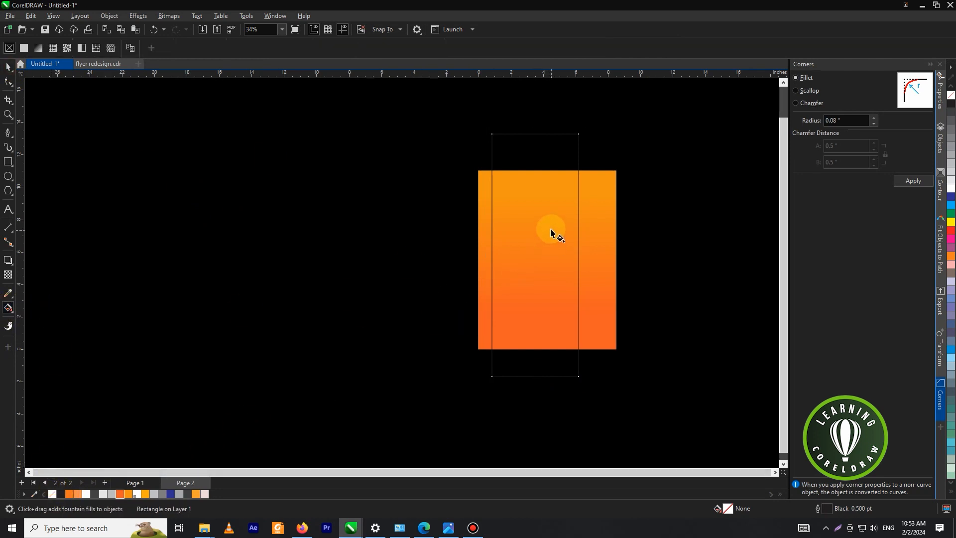
drag(531, 317, 532, 327)
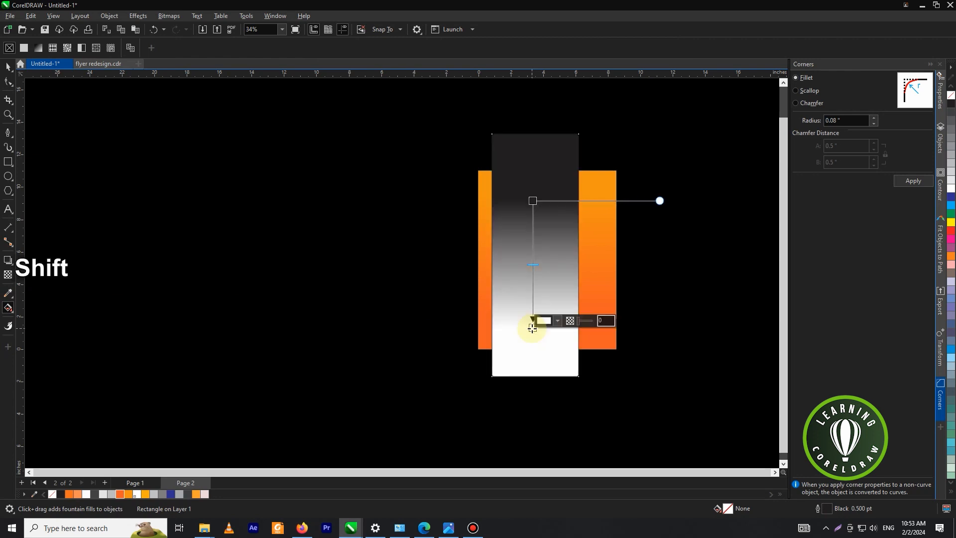
click(77, 496)
click(533, 201)
click(146, 494)
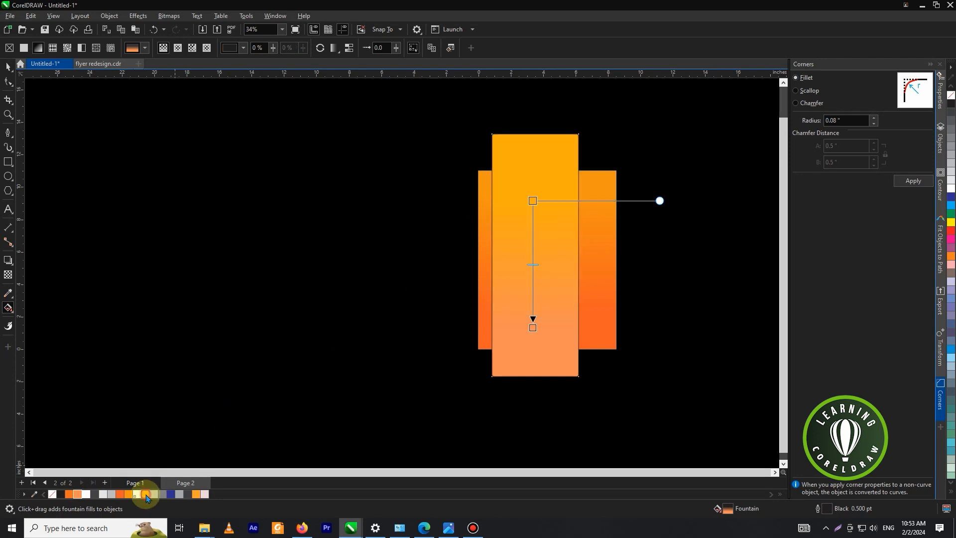
Remove the tall rectangle's outline and shift it slightly right and up over the page
click(9, 67)
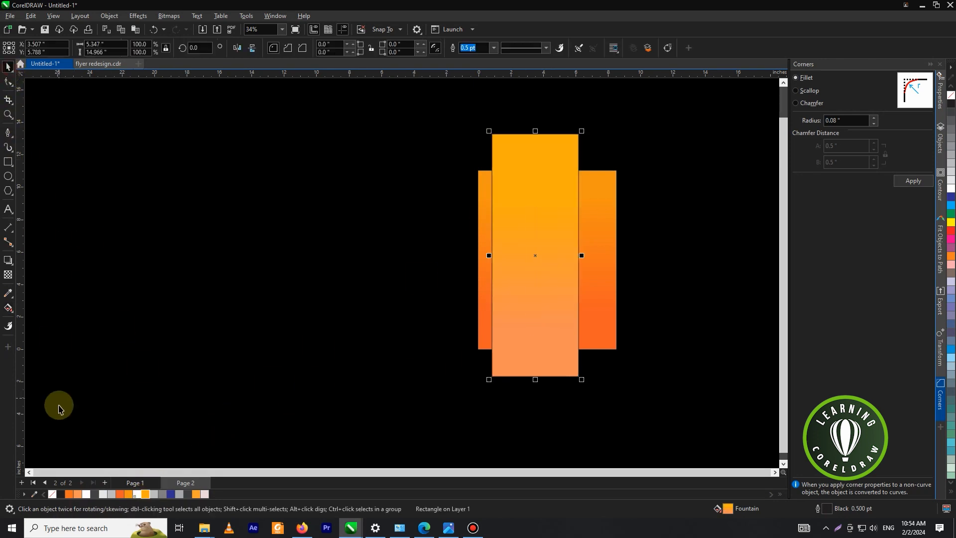
scroll(601, 276, up, 1)
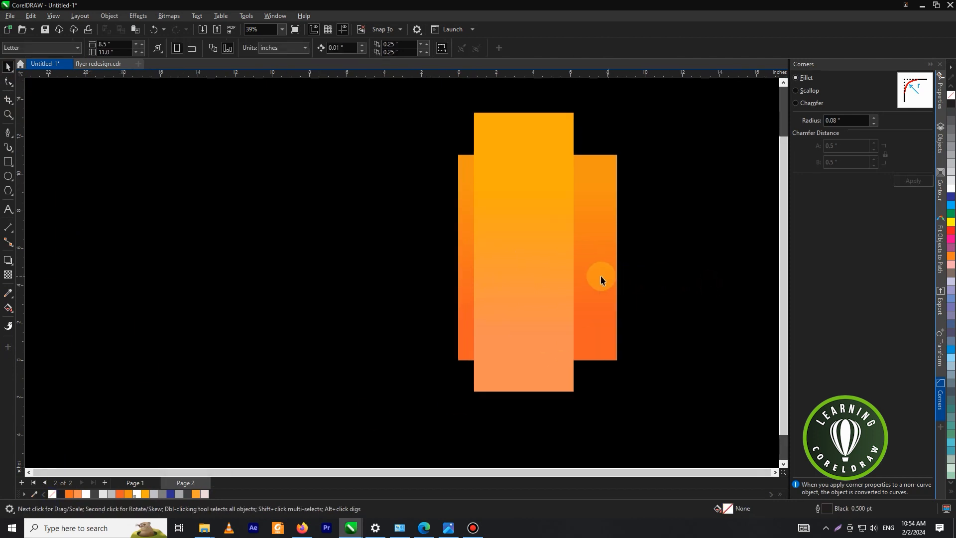
drag(518, 261, 523, 260)
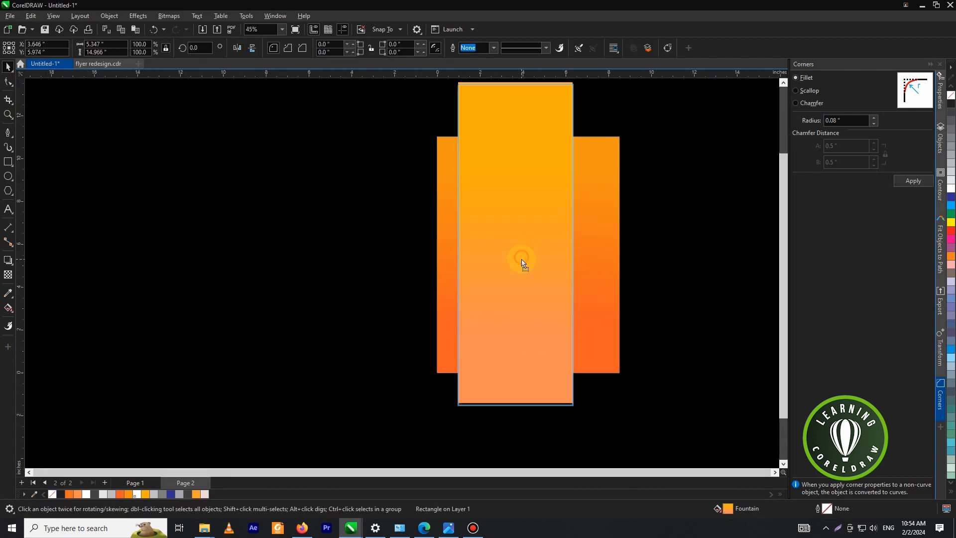
click(698, 252)
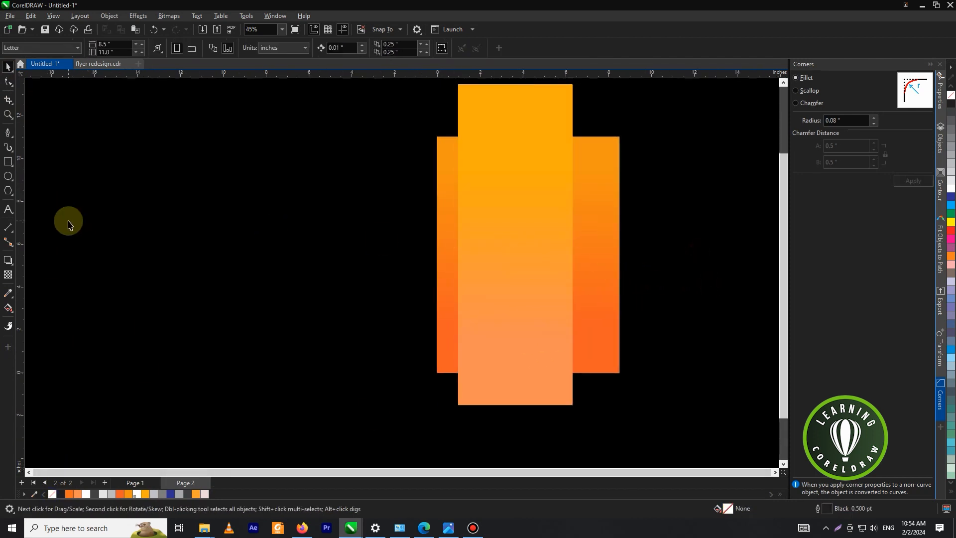
Draw a rectangle about 3.64 × 4.57 in on the tall strip and round its bottom-right corner by about 0.59 in
click(9, 163)
scroll(486, 231, up, 1)
drag(473, 210, 550, 318)
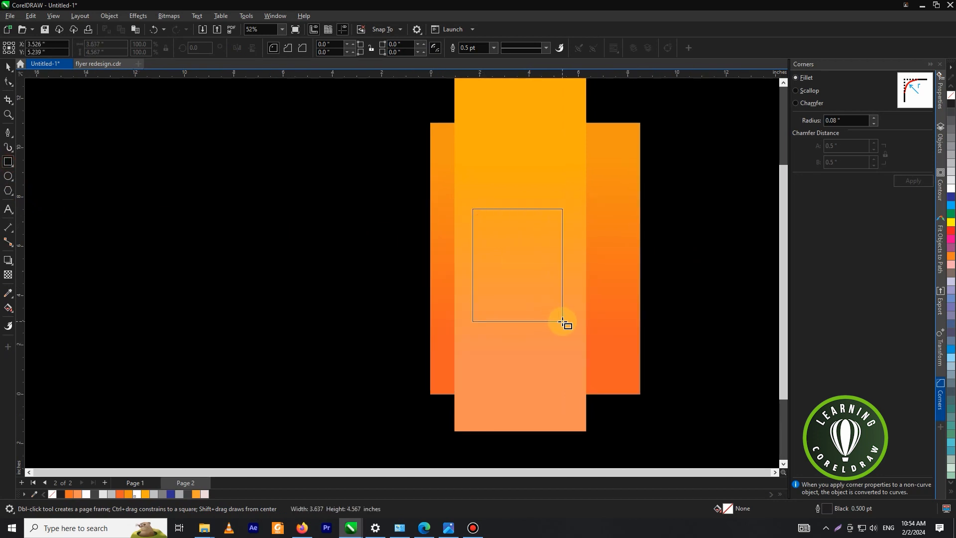
drag(563, 322, 563, 321)
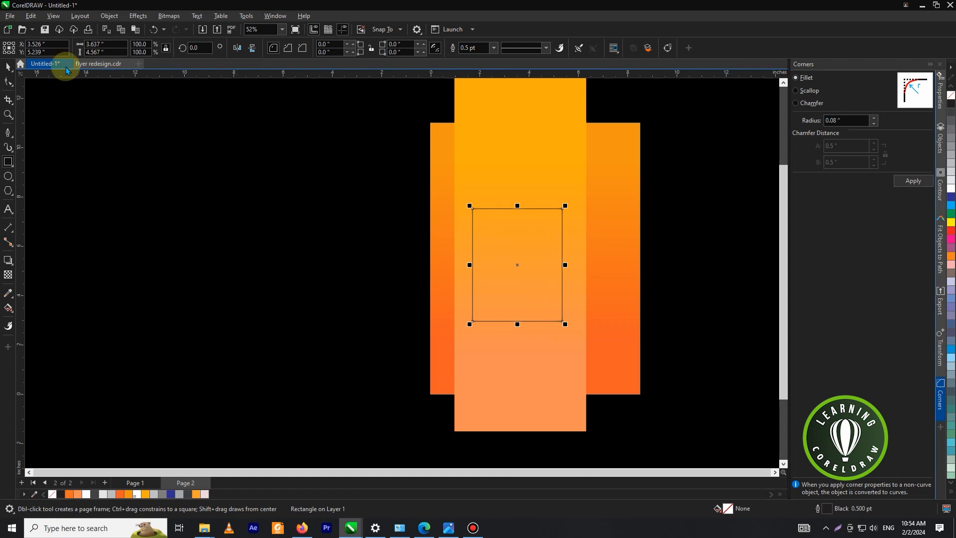
click(7, 68)
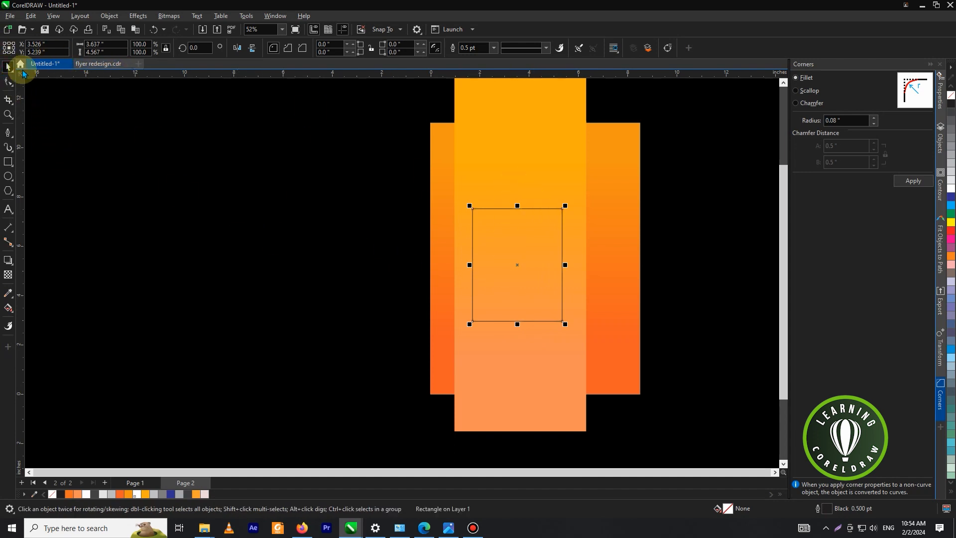
click(8, 82)
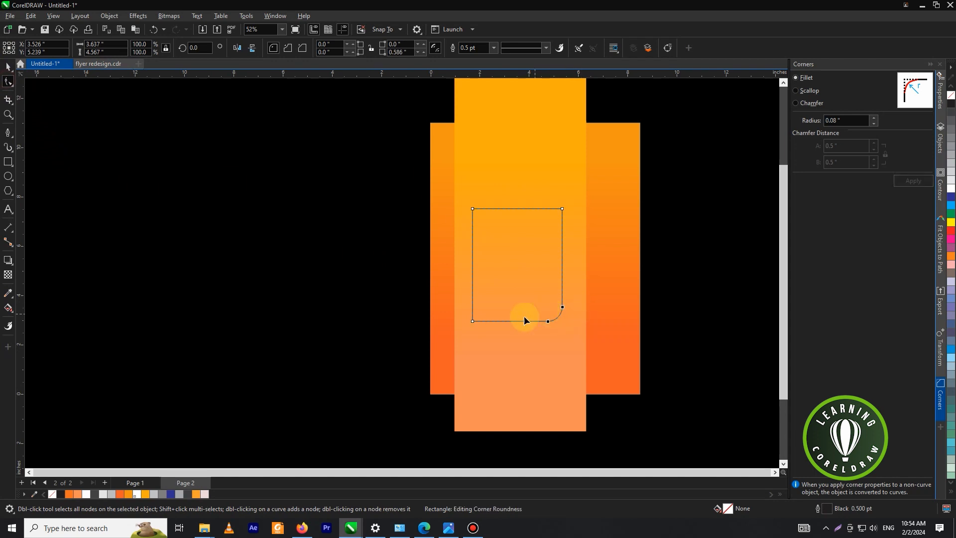
Convert the rounded rectangle to curves and pull its bottom-left node down to slant the lower edge
right_click(483, 291)
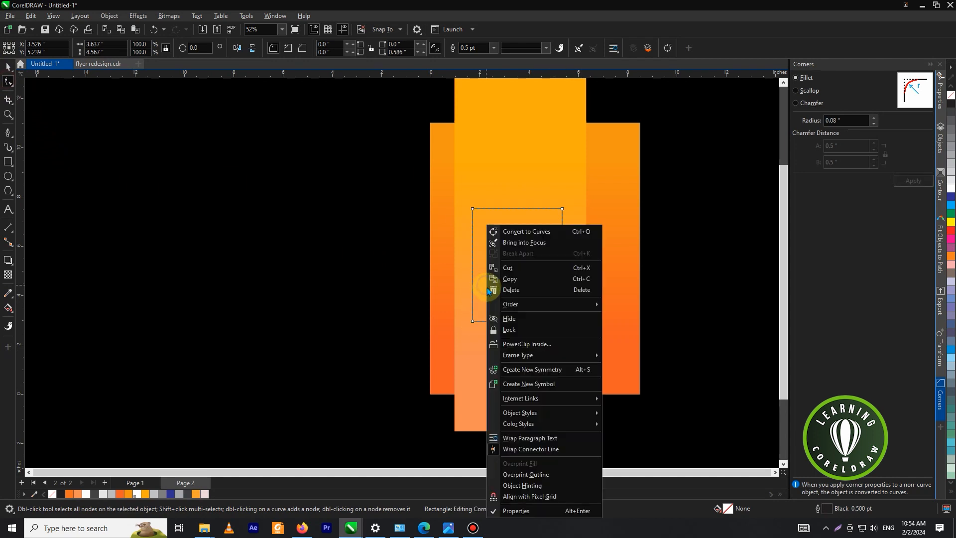
click(512, 232)
drag(473, 322, 471, 358)
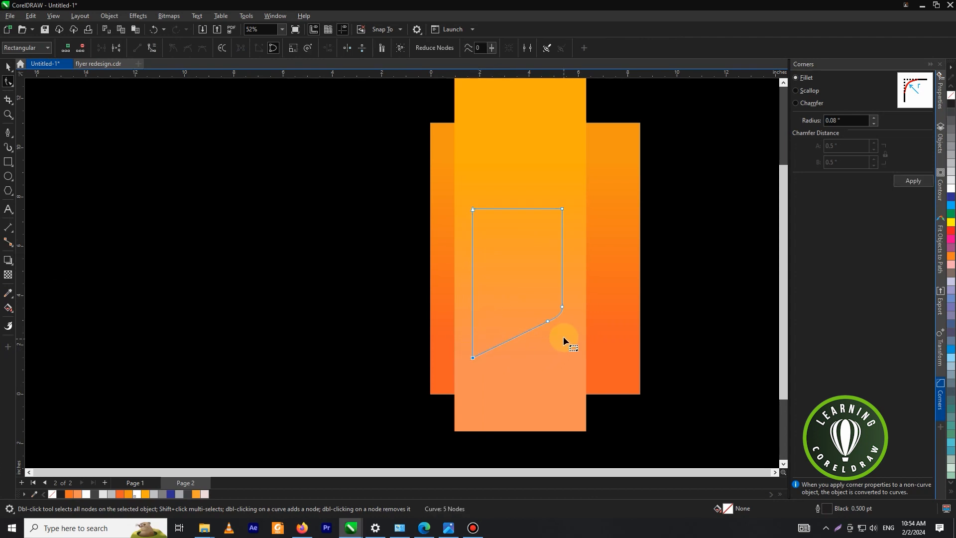
Resize the slanted shape to about 3.44 × 5.13 in, lowering its top edge and narrowing it from the right
click(6, 67)
drag(519, 362, 518, 368)
drag(518, 206, 518, 226)
click(411, 241)
click(490, 256)
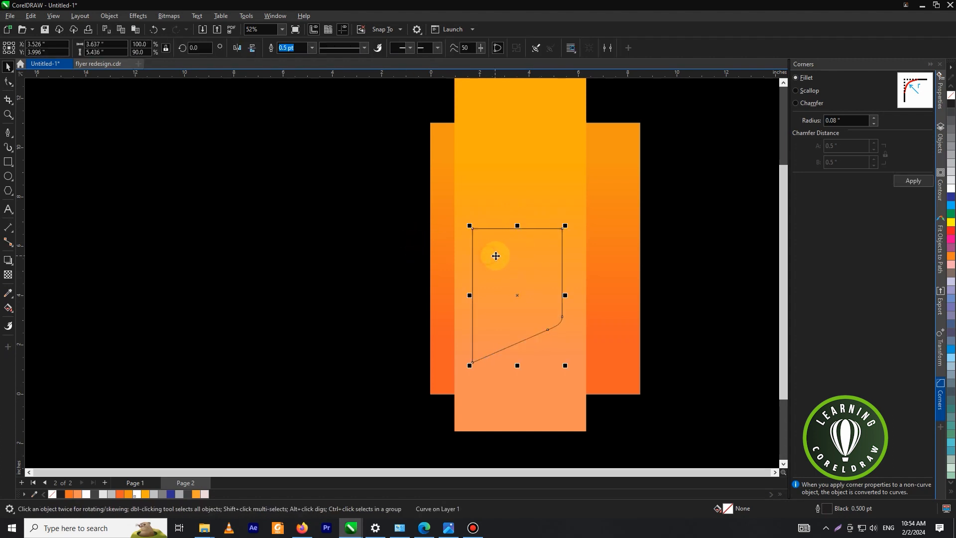
drag(568, 227, 563, 235)
click(627, 227)
click(540, 257)
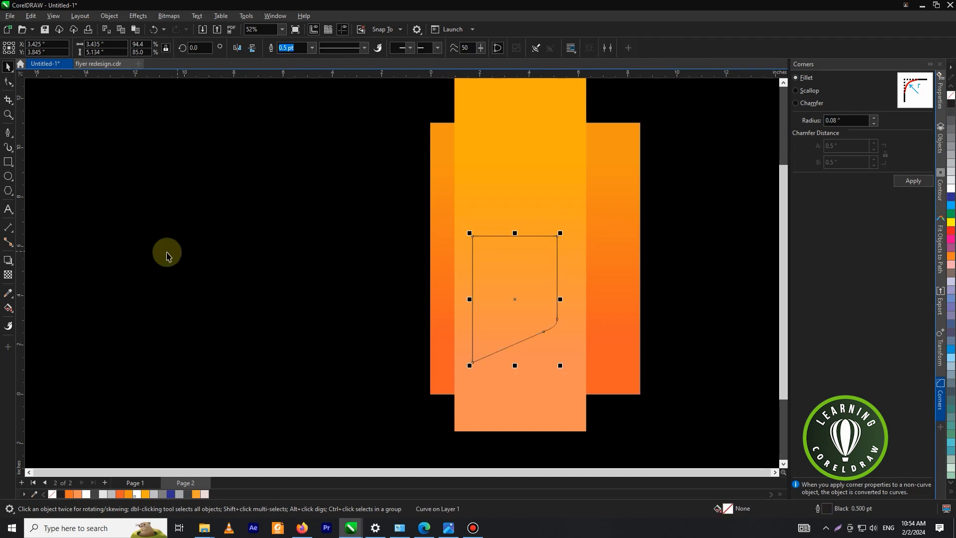
Add an outward Contour with 2 steps to the slanted shape and widen its offset to about 0.367 in
click(9, 261)
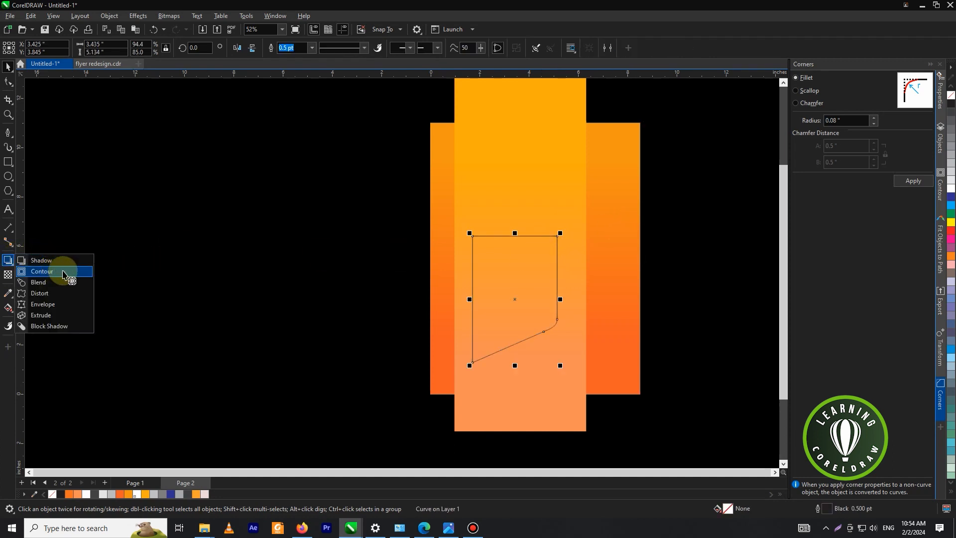
click(62, 272)
click(287, 48)
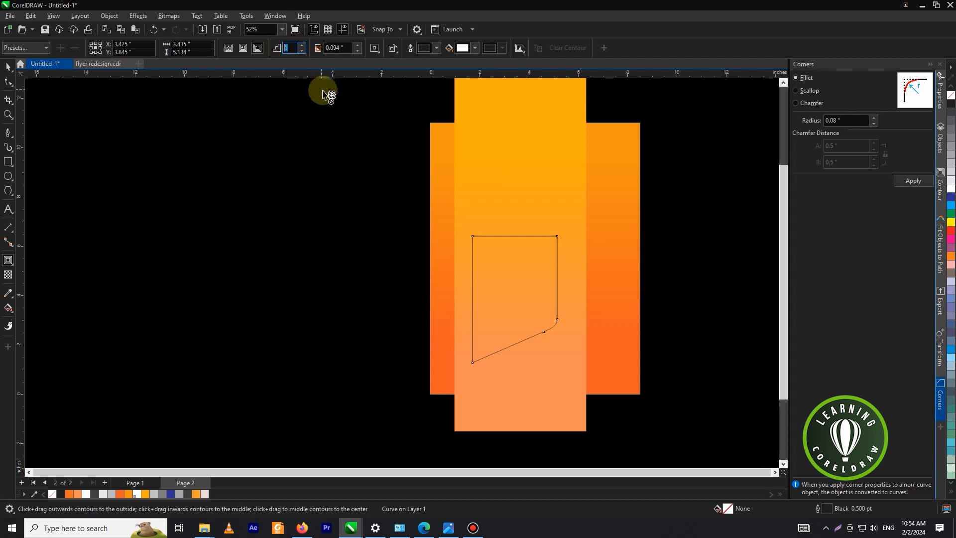
text(2)
key(Return)
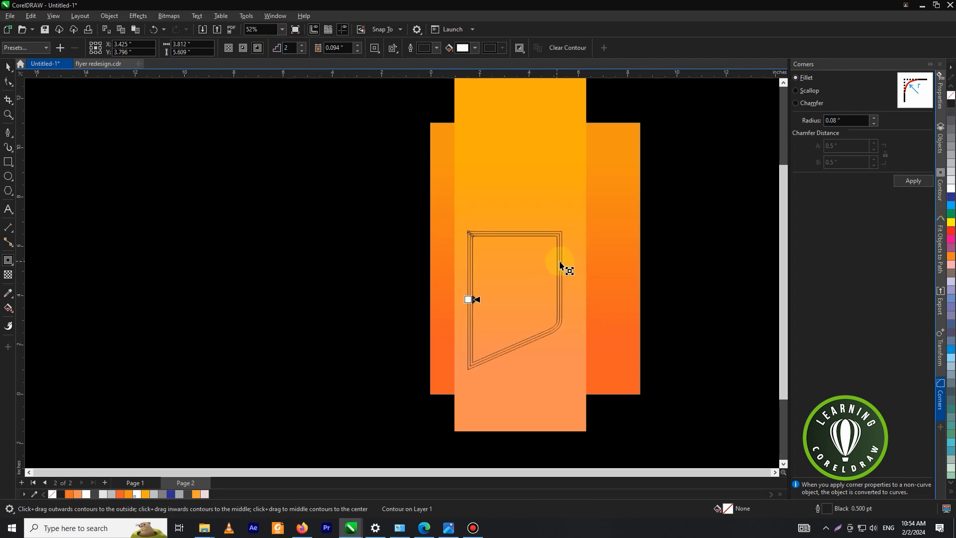
drag(467, 301, 455, 299)
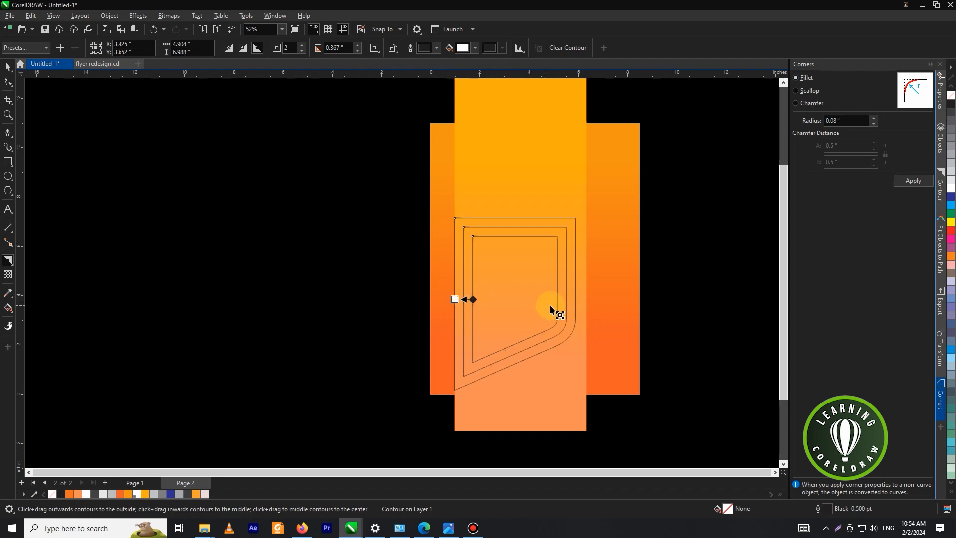
Break the contour apart and ungroup its outlines into separate shapes
scroll(562, 310, up, 1)
right_click(573, 272)
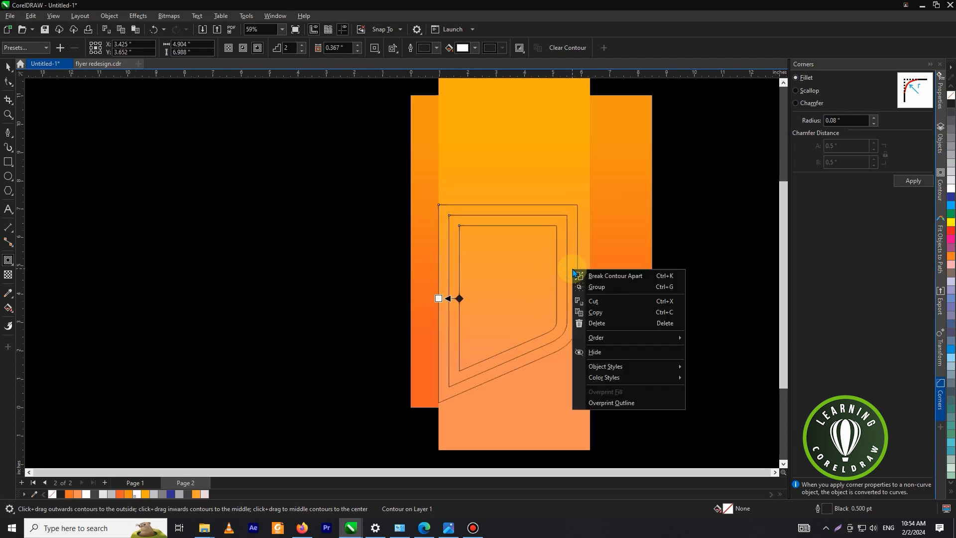
click(599, 277)
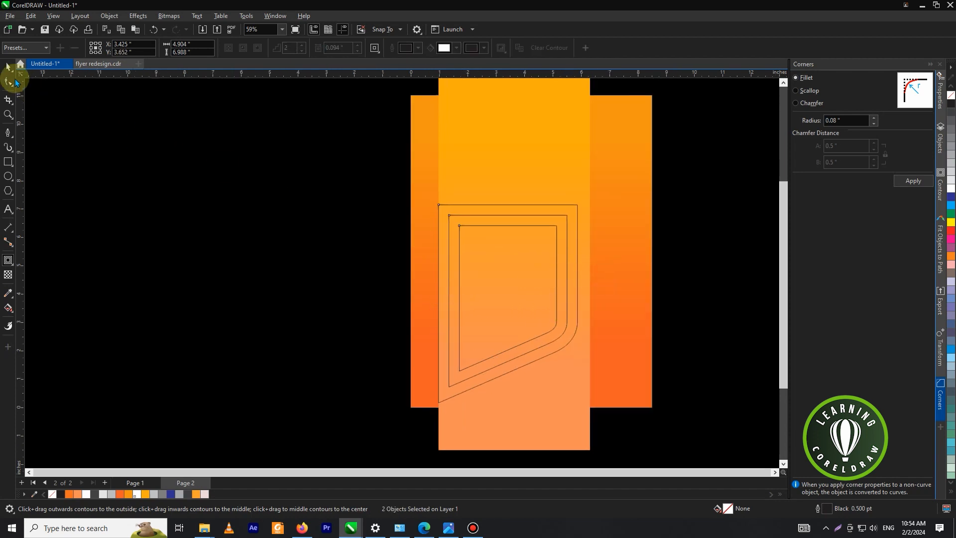
click(8, 66)
scroll(538, 243, up, 1)
click(496, 254)
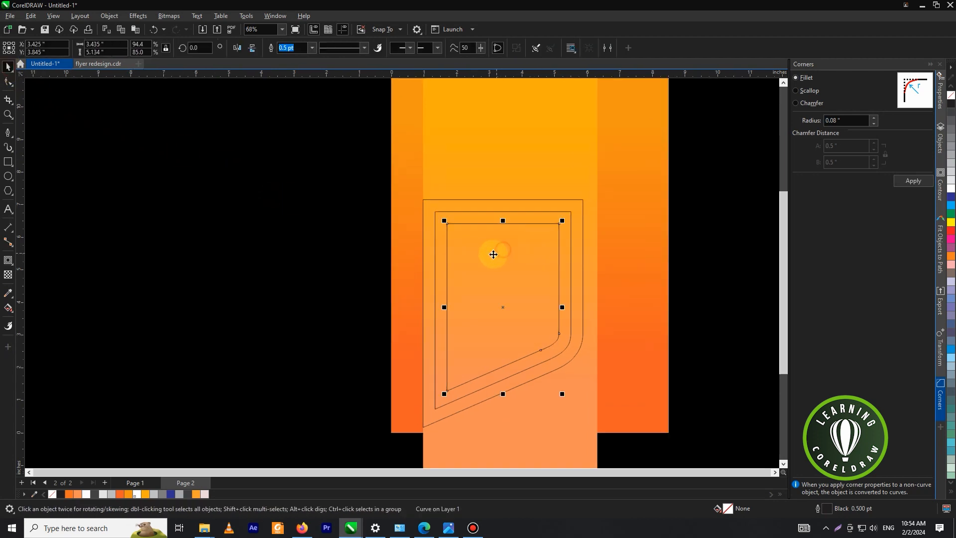
click(436, 228)
click(383, 48)
click(324, 137)
Fill the nested slanted shapes from the inside out with black, white and deep orange
click(463, 250)
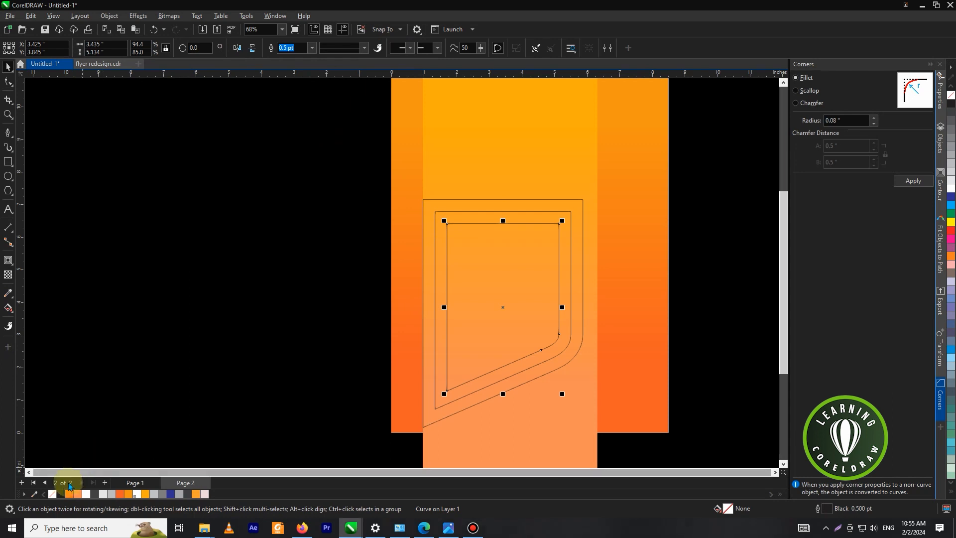
click(60, 494)
click(278, 359)
click(442, 305)
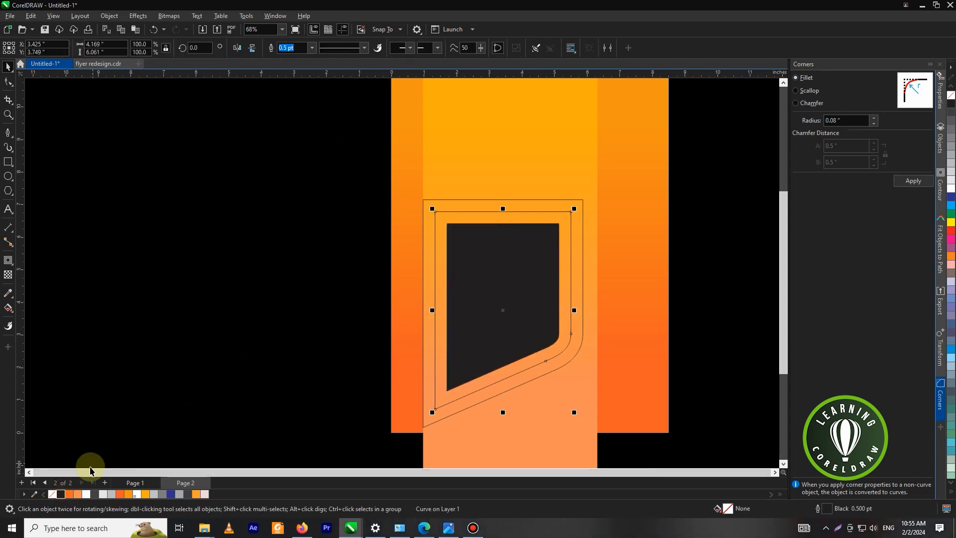
click(86, 494)
click(423, 274)
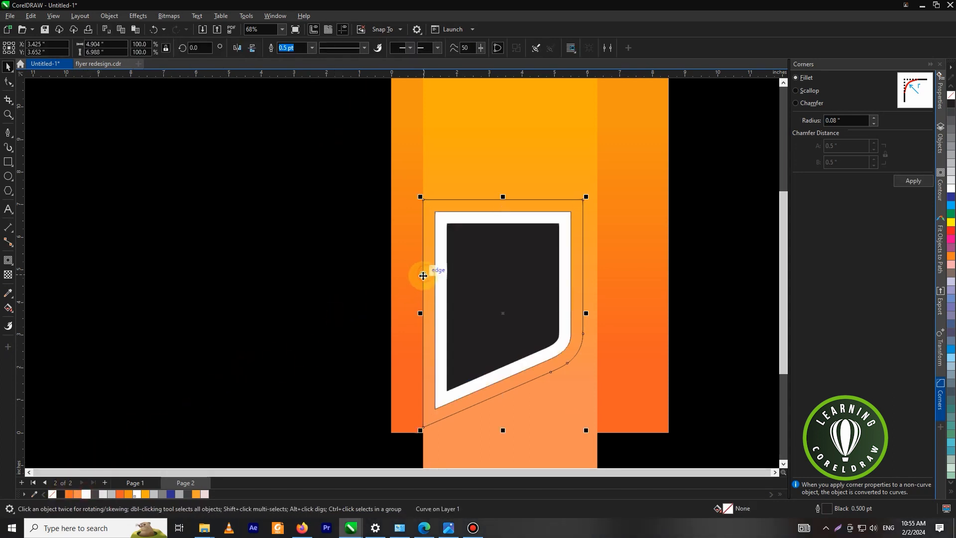
click(120, 494)
click(182, 335)
scroll(384, 221, down, 1)
scroll(385, 221, down, 2)
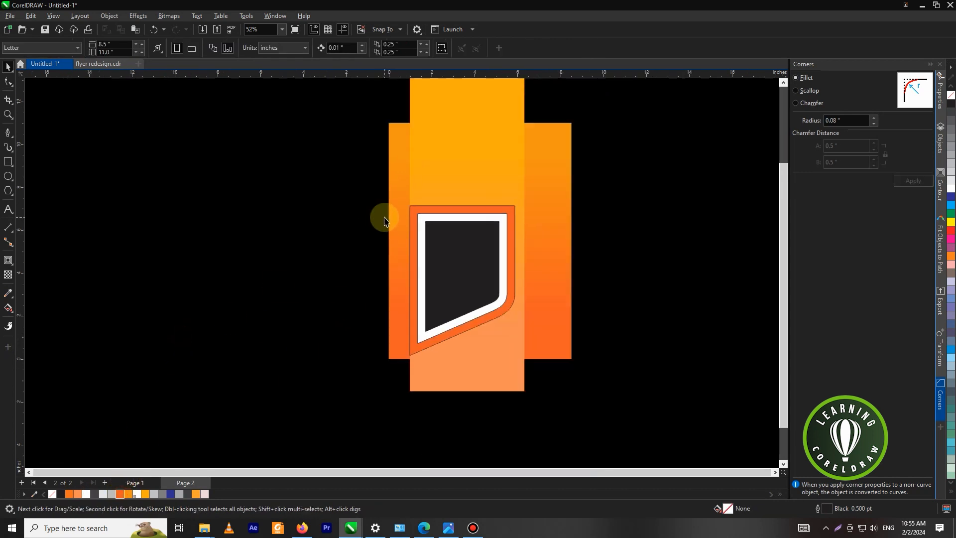
drag(371, 183, 510, 319)
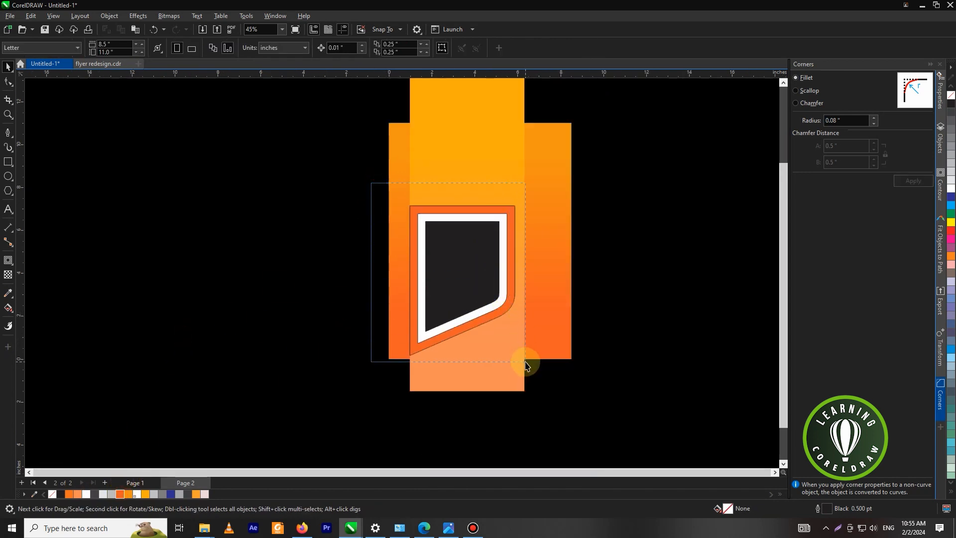
drag(525, 365, 525, 365)
click(314, 48)
click(305, 143)
click(336, 169)
Remove the outlines from the three nested slanted shapes
drag(341, 180, 520, 332)
drag(530, 375, 530, 374)
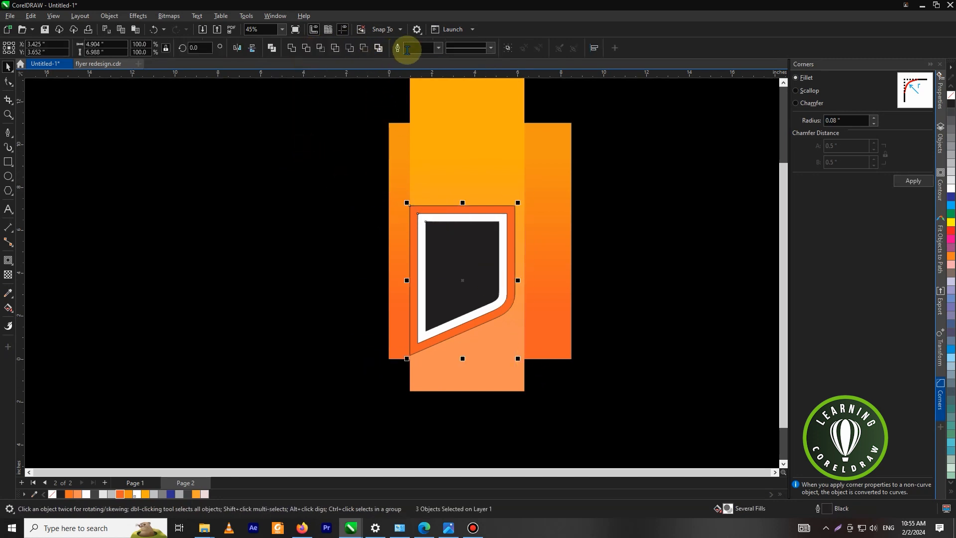
click(438, 48)
click(434, 59)
click(366, 187)
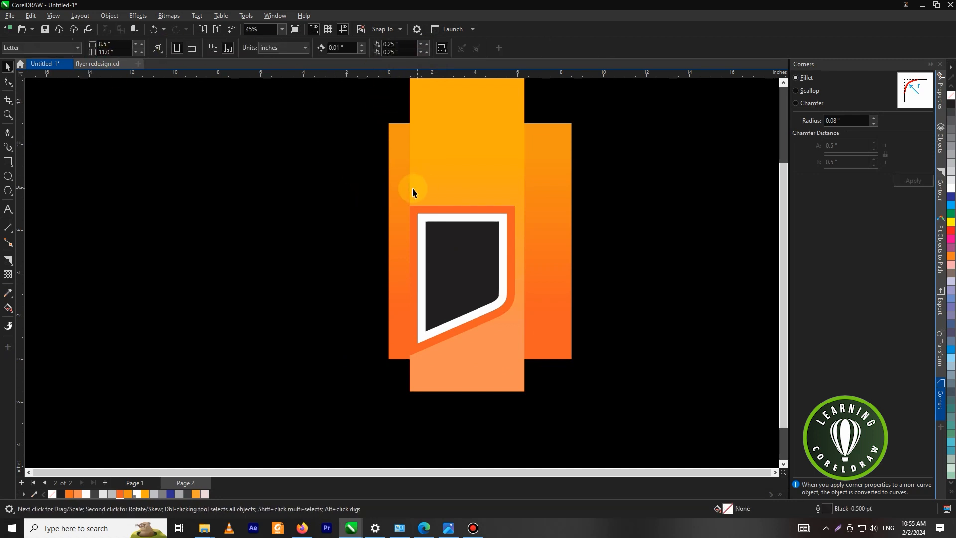
Trim the outer orange shape flush with the white frame's left edge using a temporary rectangle about 4.32 × 12.94 in, and delete the rectangle
click(8, 162)
drag(328, 144, 417, 419)
scroll(424, 281, up, 1)
drag(417, 280, 419, 263)
click(7, 67)
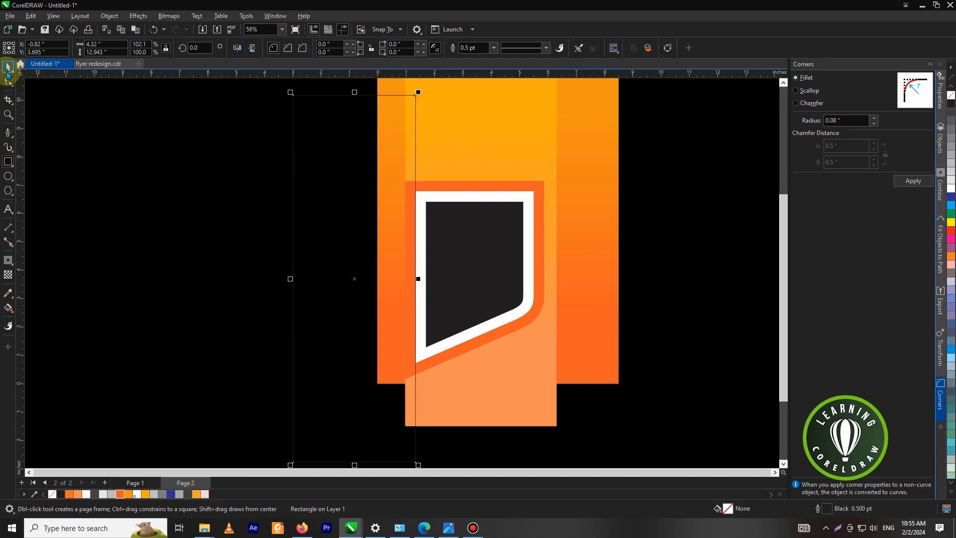
shift+click(411, 143)
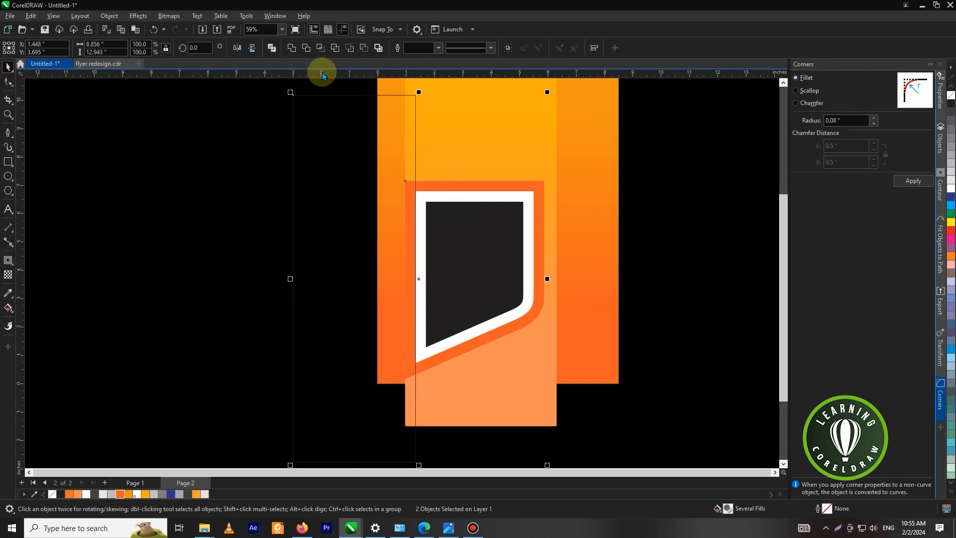
click(306, 49)
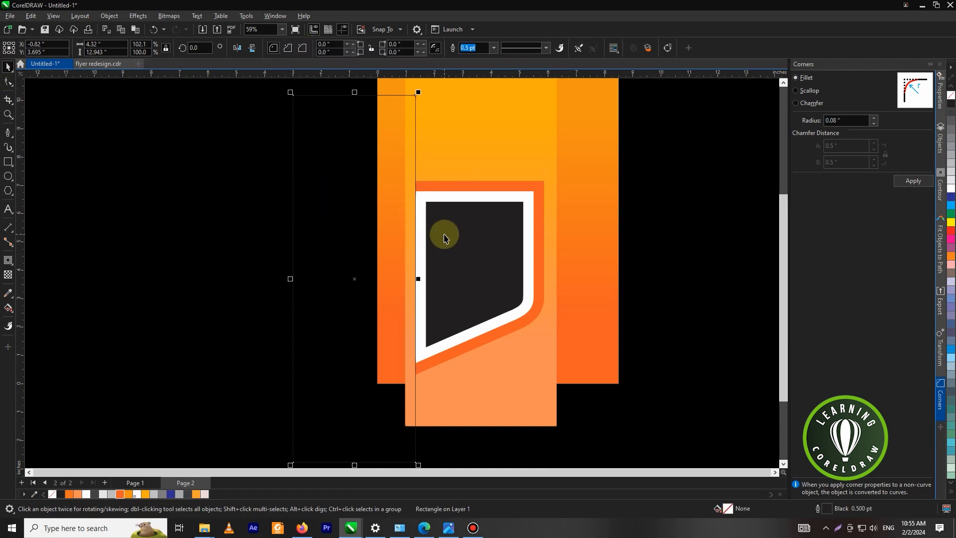
key(Delete)
Move the three nested shapes left to the central panel's edge and enlarge them to about 4.88 × 7.34 in
scroll(444, 238, down, 1)
drag(343, 177, 554, 363)
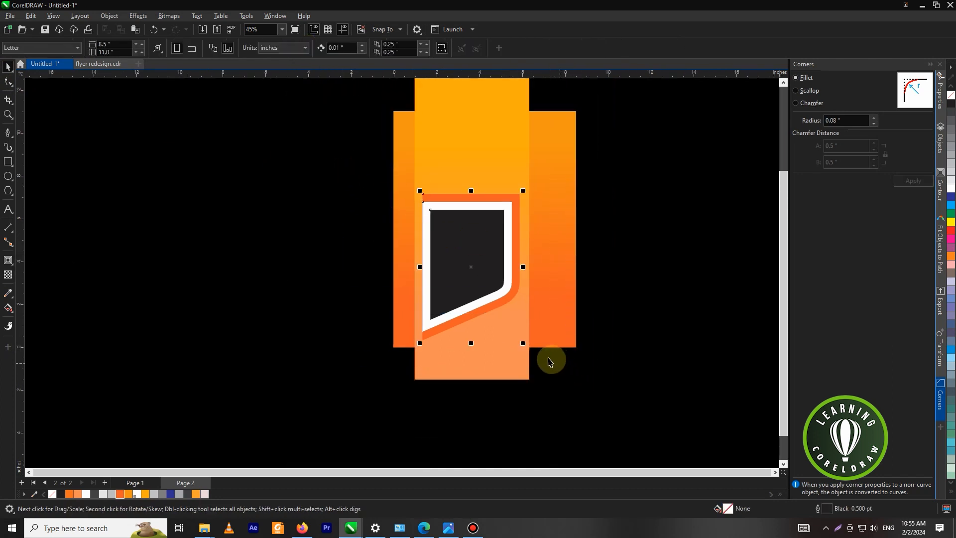
scroll(434, 254, up, 1)
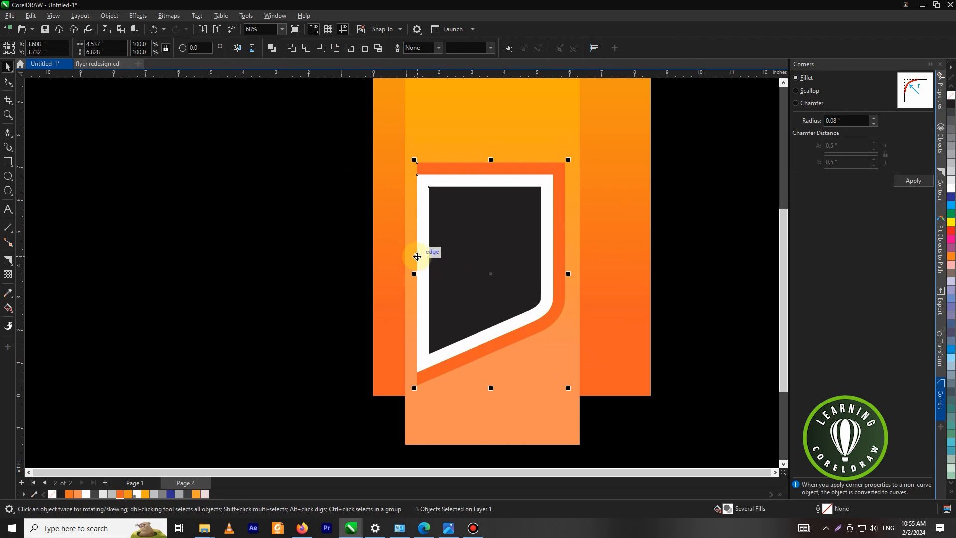
drag(417, 256, 405, 256)
scroll(393, 247, down, 1)
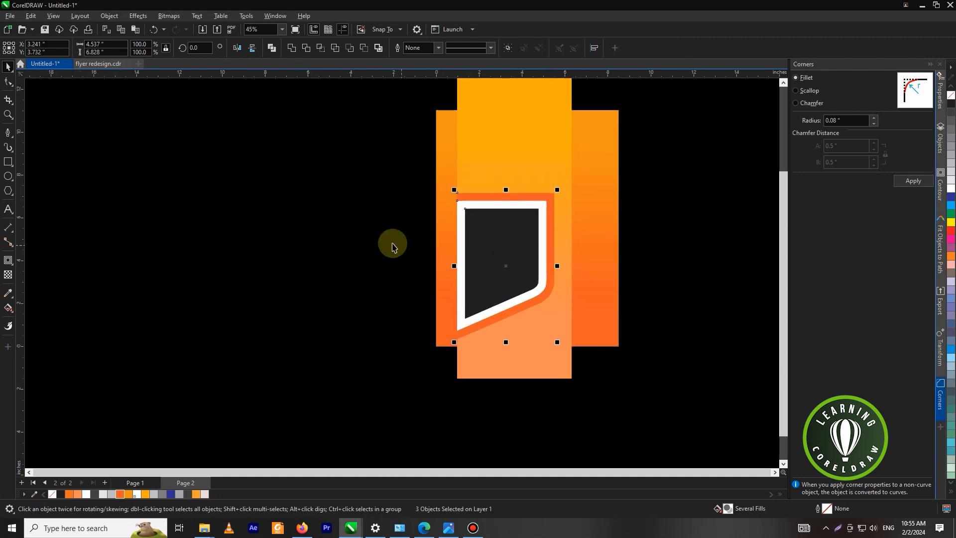
drag(560, 344, 568, 358)
click(683, 320)
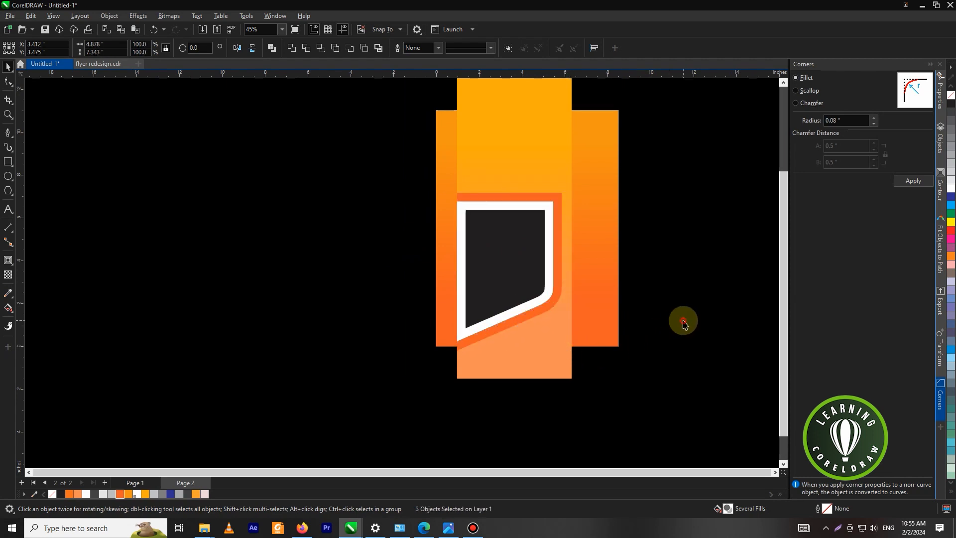
Draw a tall strip about 0.395 × 15.94 in over the frame's left border, filled white with no outline
click(8, 162)
scroll(386, 193, down, 2)
drag(421, 90, 428, 315)
scroll(435, 259, up, 2)
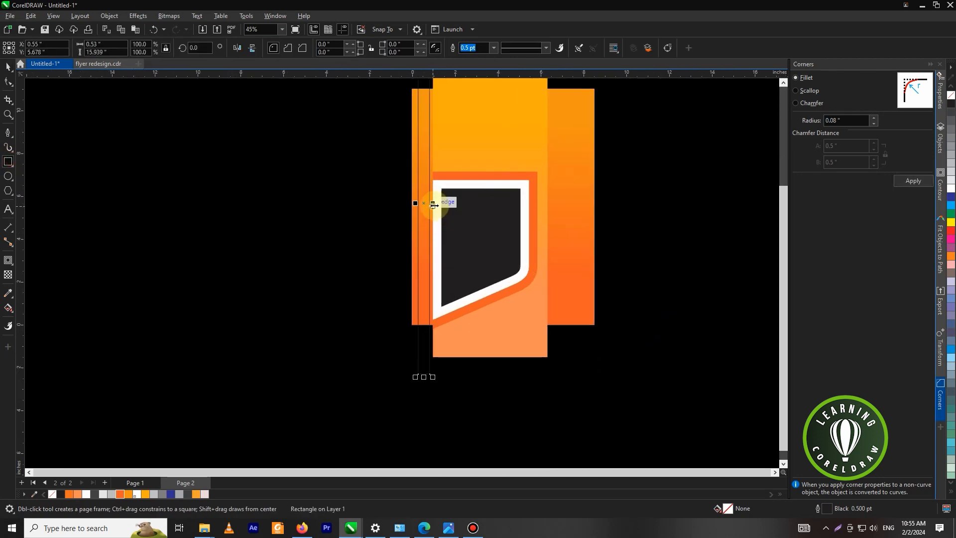
mouse_move(435, 206)
mouse_down()
mouse_move(442, 214)
mouse_move(431, 212)
mouse_up()
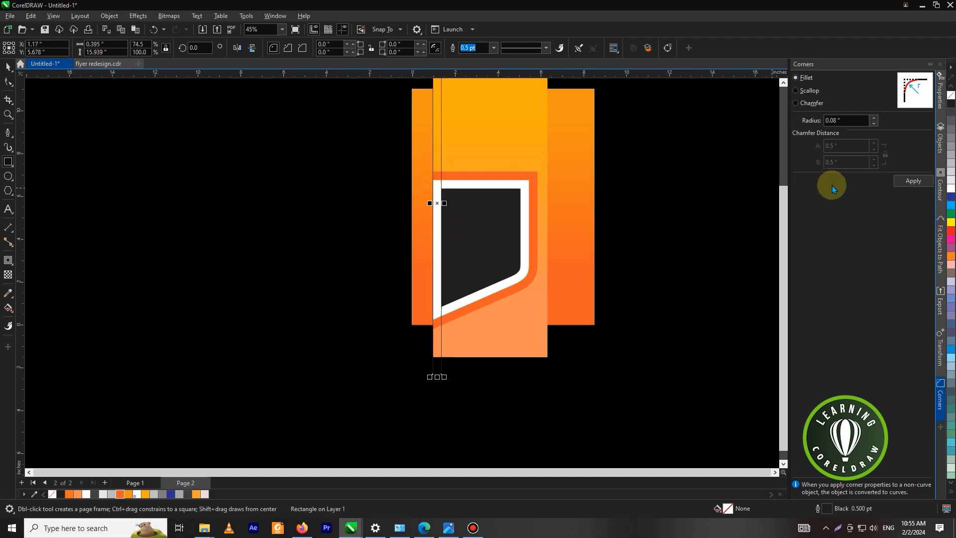
click(950, 191)
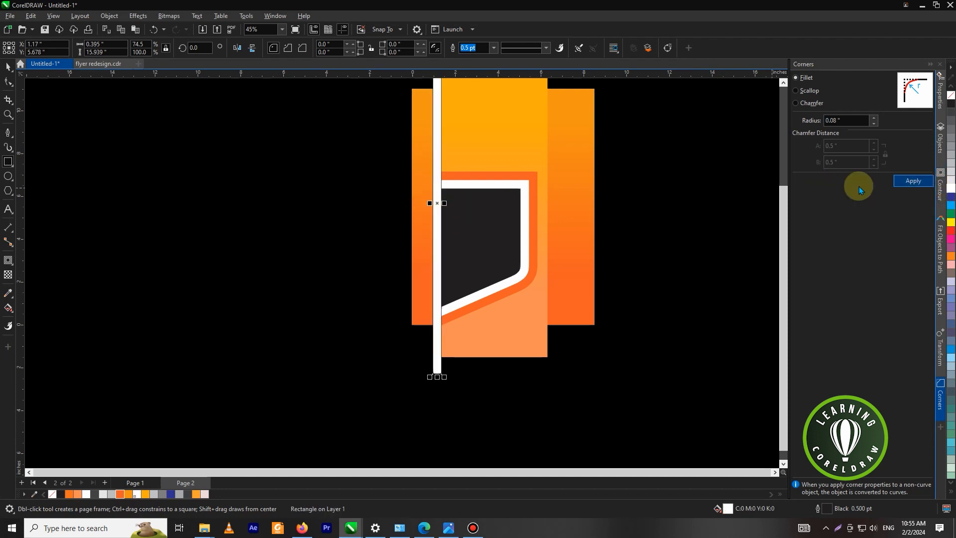
scroll(550, 229, down, 1)
click(8, 68)
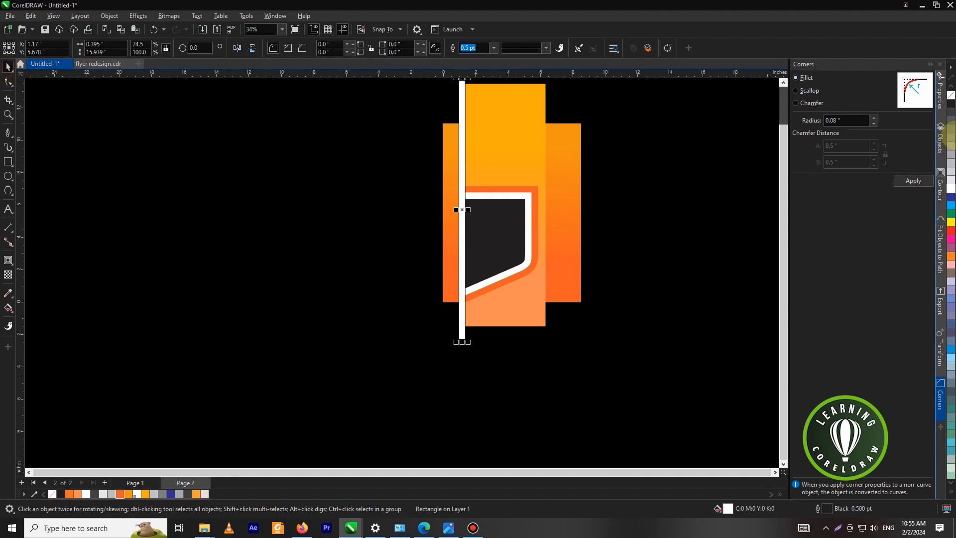
click(668, 184)
scroll(561, 301, down, 3)
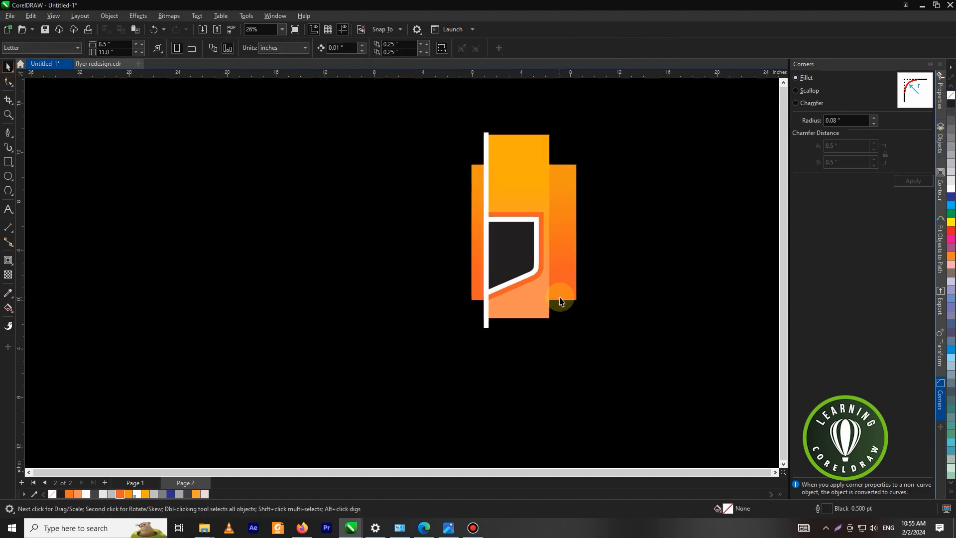
PowerClip the central panel, nested shapes and white strip inside the wide gradient background rectangle
scroll(526, 179, up, 2)
drag(474, 133, 576, 380)
scroll(528, 267, up, 2)
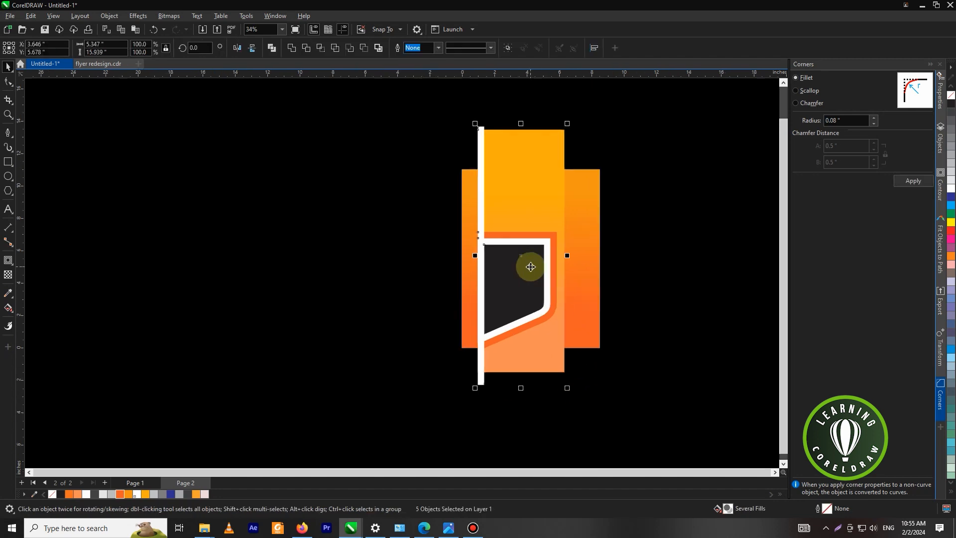
right_click(526, 212)
click(581, 354)
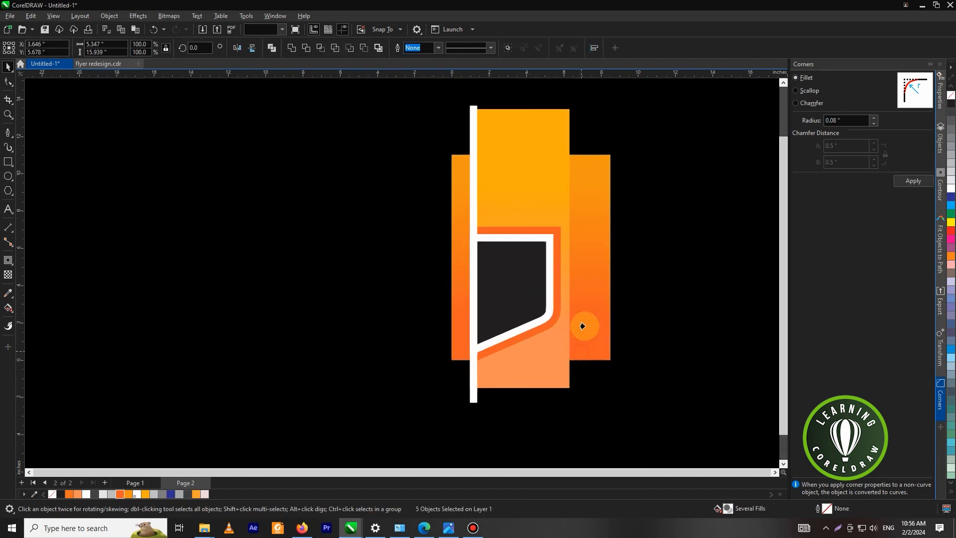
Edit the PowerClip contents, rotating all the objects together to about 320 degrees, and finish editing
right_click(588, 214)
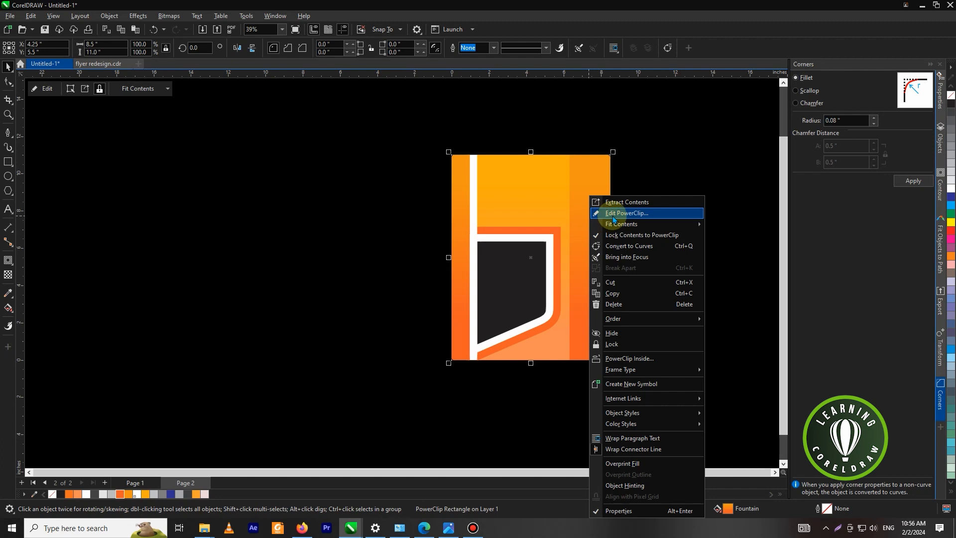
click(614, 219)
scroll(564, 217, down, 1)
drag(474, 111, 593, 383)
click(533, 258)
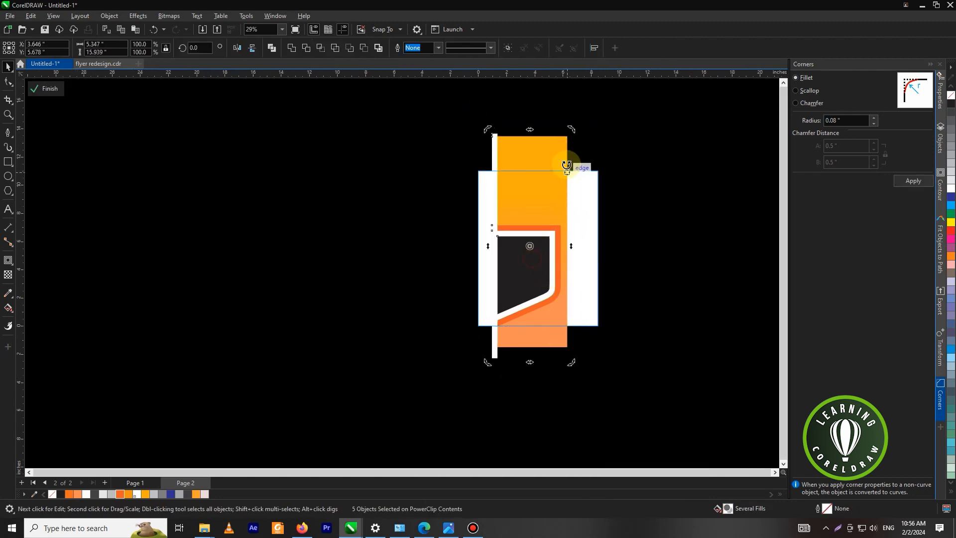
drag(569, 133, 645, 159)
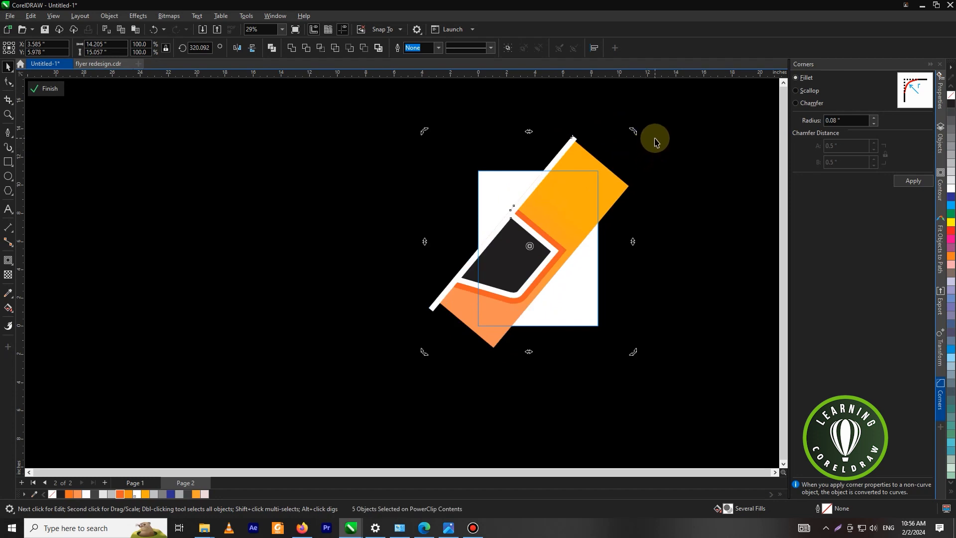
right_click(567, 174)
click(590, 183)
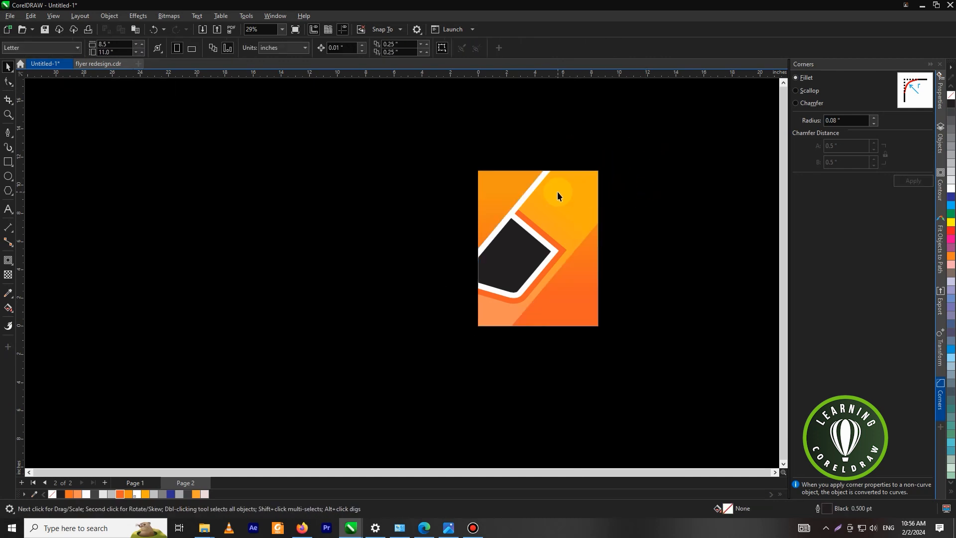
click(605, 128)
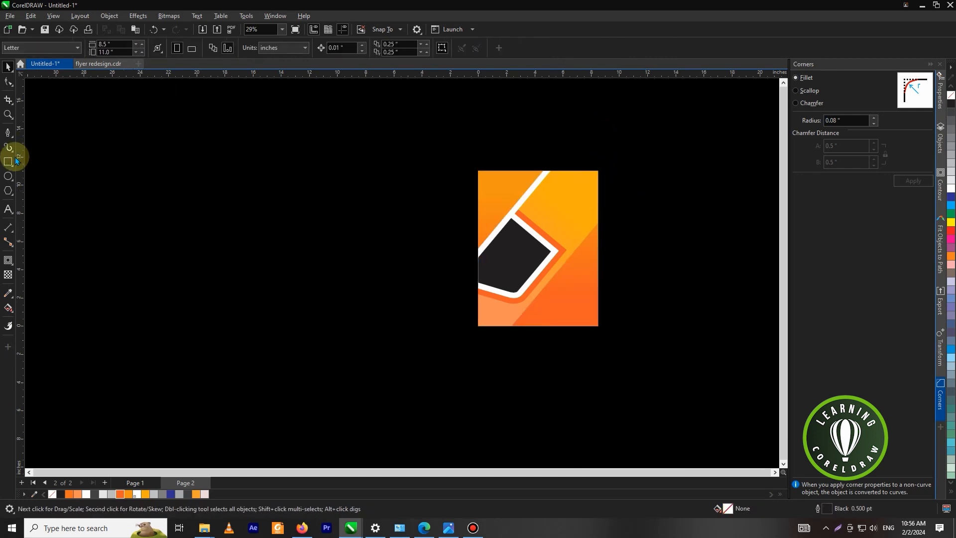
Draw a six-sided polygon in the yellow-orange band near the flyer's upper right corner and scale it to about 2.45 × 2.83 in
click(9, 190)
click(41, 188)
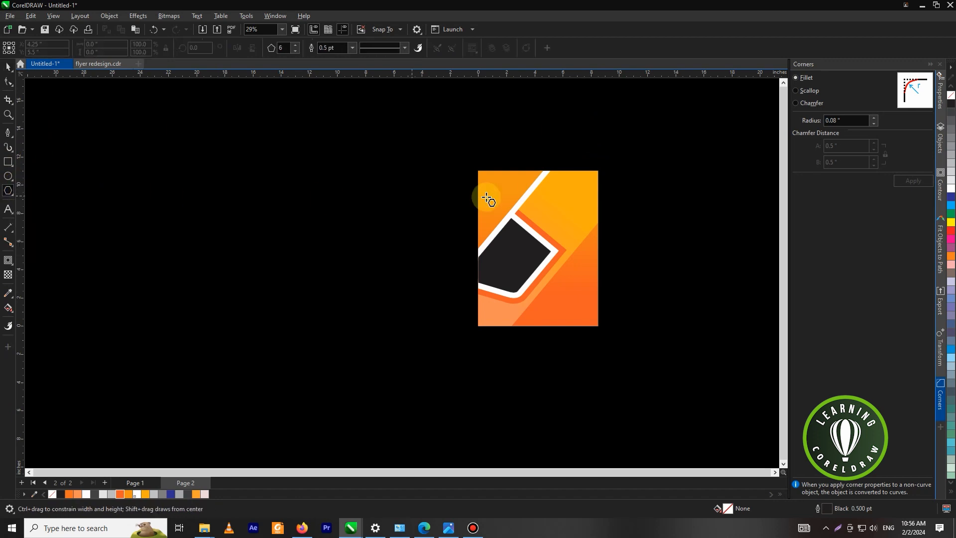
scroll(627, 205, up, 1)
drag(527, 188, 571, 233)
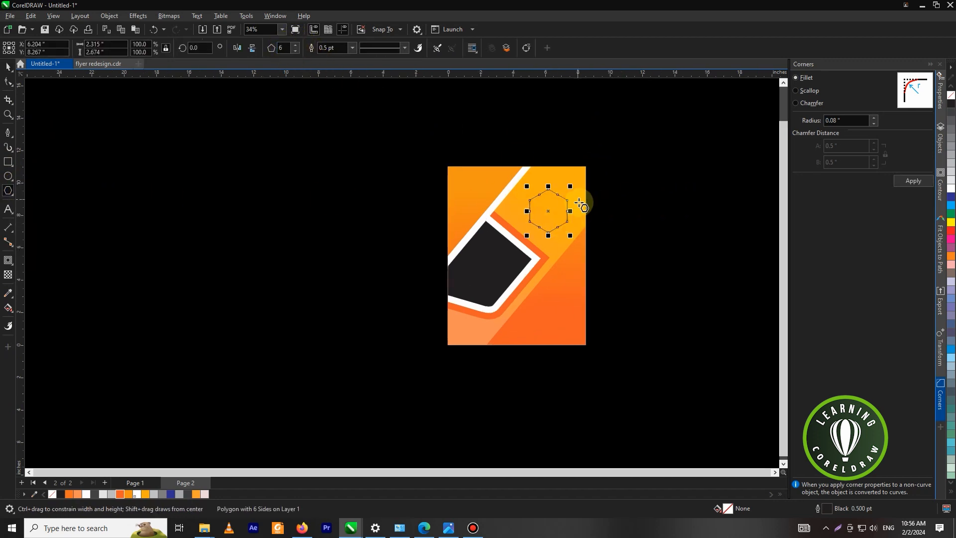
scroll(580, 213, up, 2)
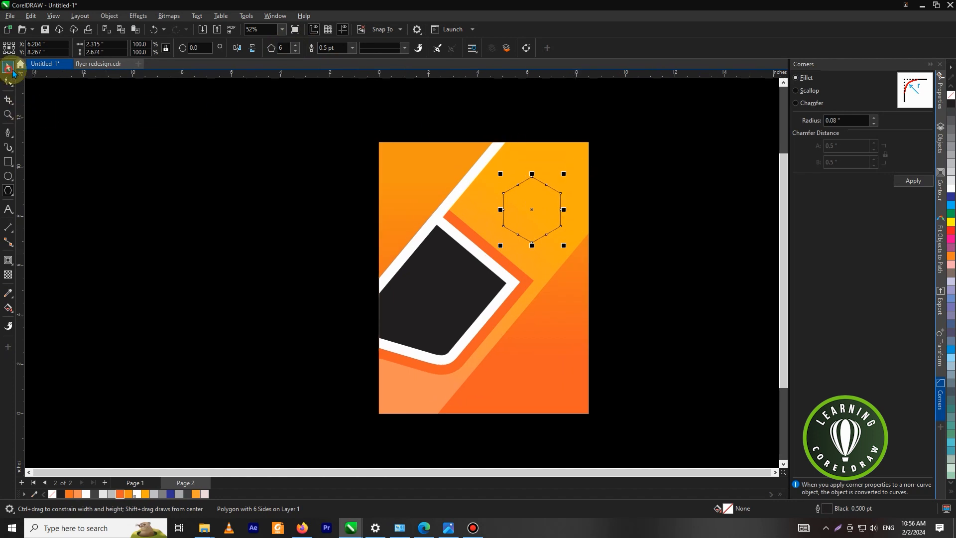
scroll(588, 220, up, 1)
click(633, 229)
click(537, 221)
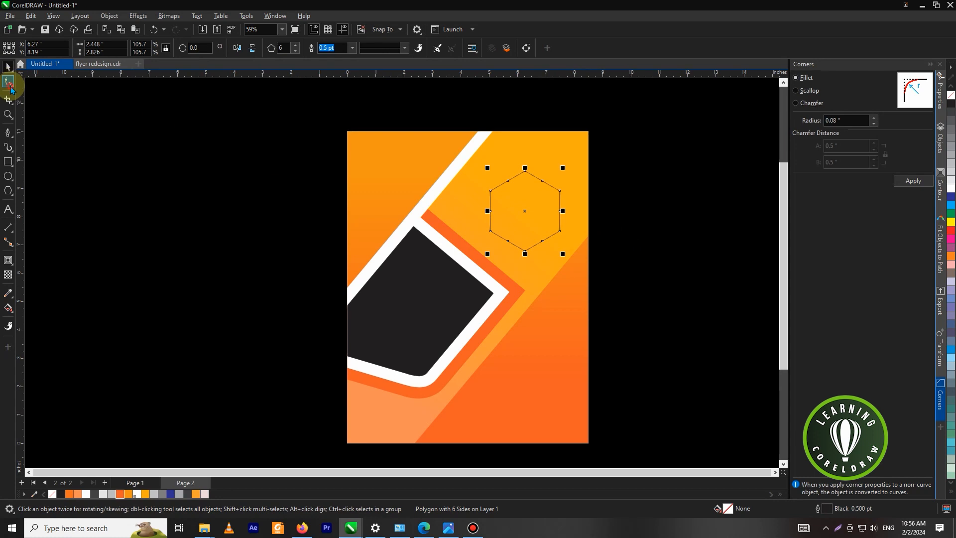
Delete the hexagon's bottom corner node to reshape it into a hexagon with flat top and bottom sides
click(9, 83)
right_click(522, 250)
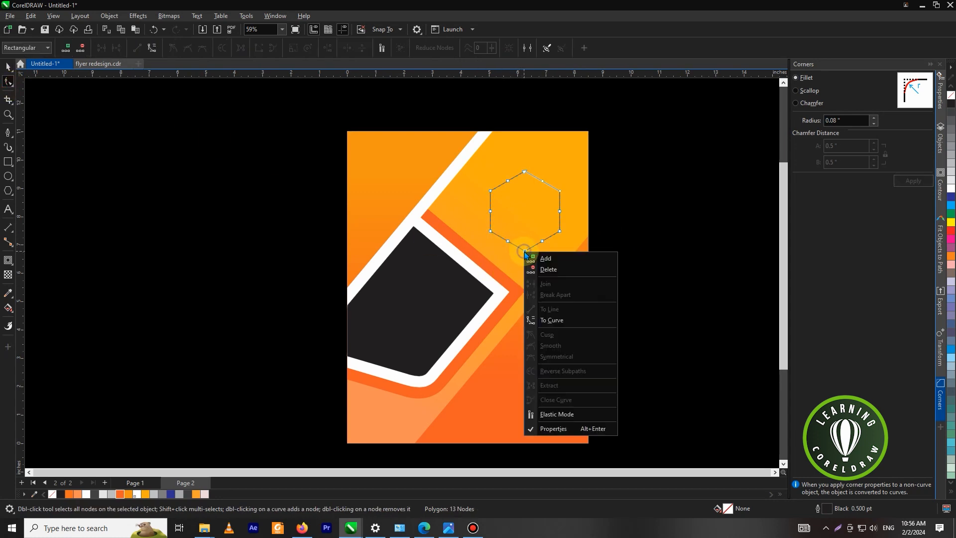
click(543, 268)
scroll(501, 203, up, 2)
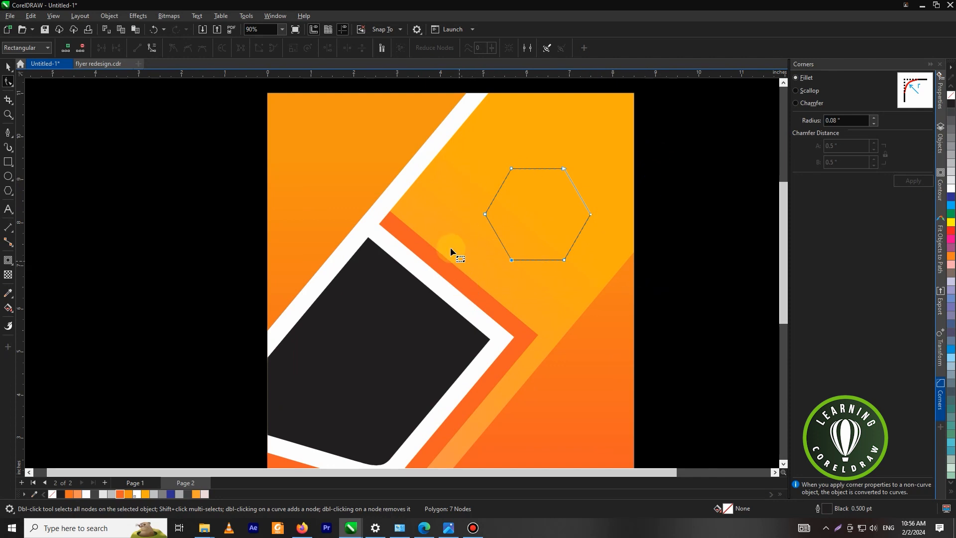
Add a node at the middle of each hexagon side and convert the sides to curves
click(66, 49)
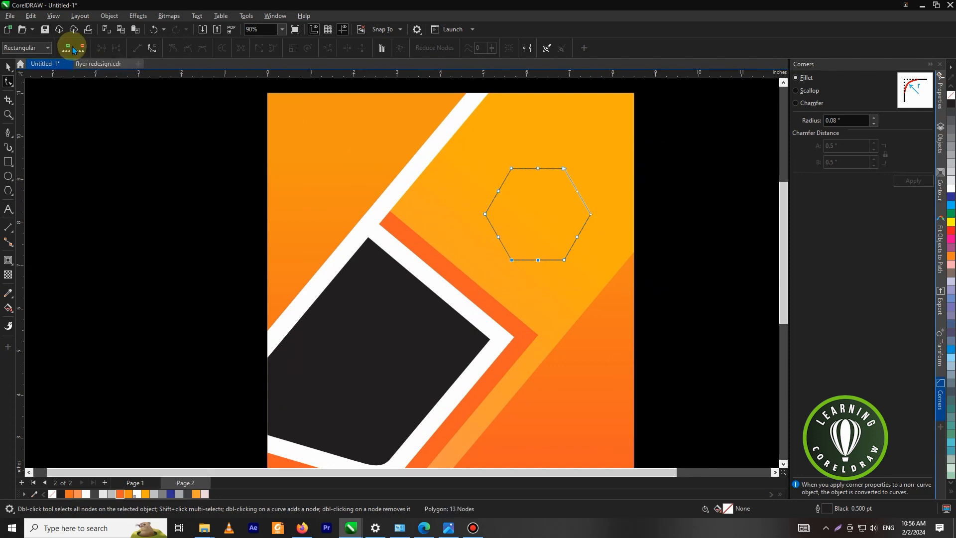
click(152, 48)
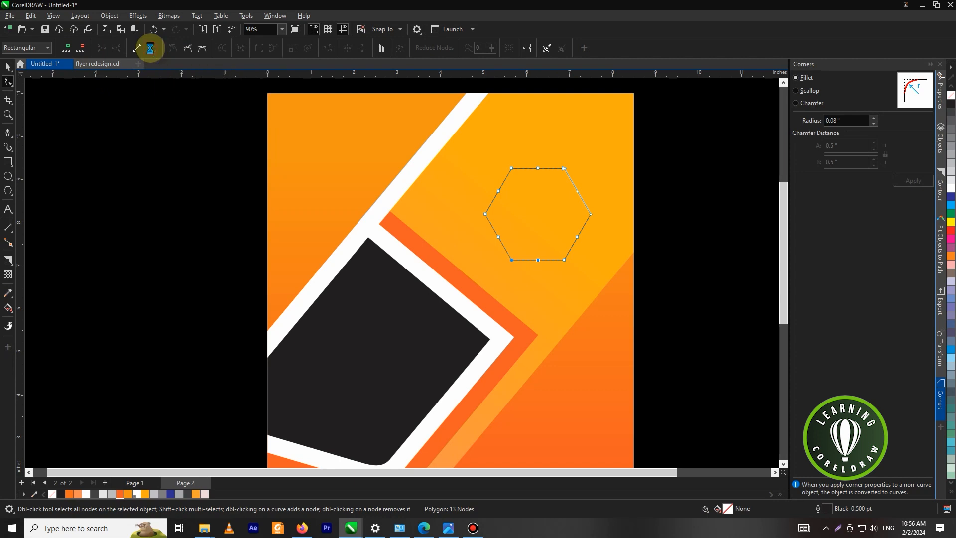
right_click(591, 217)
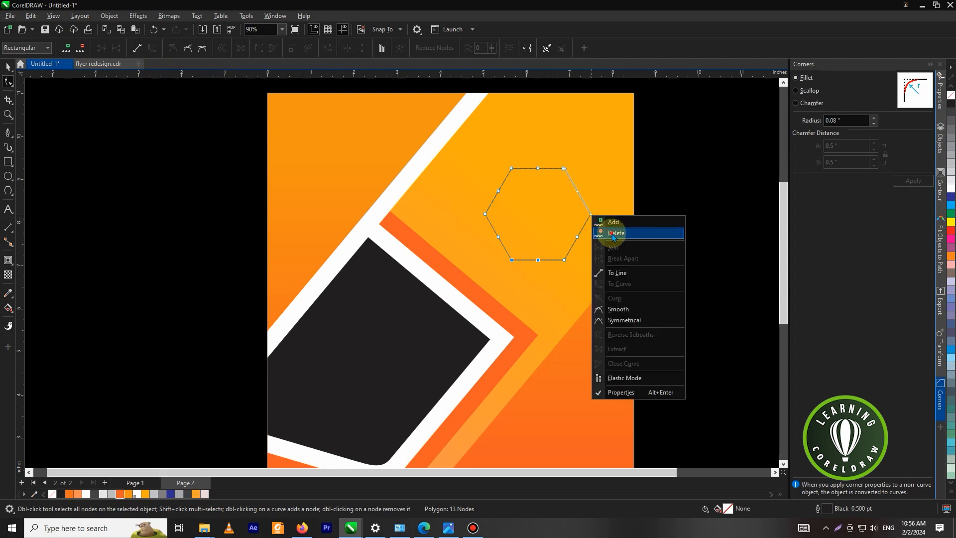
click(612, 230)
key(ctrl+z)
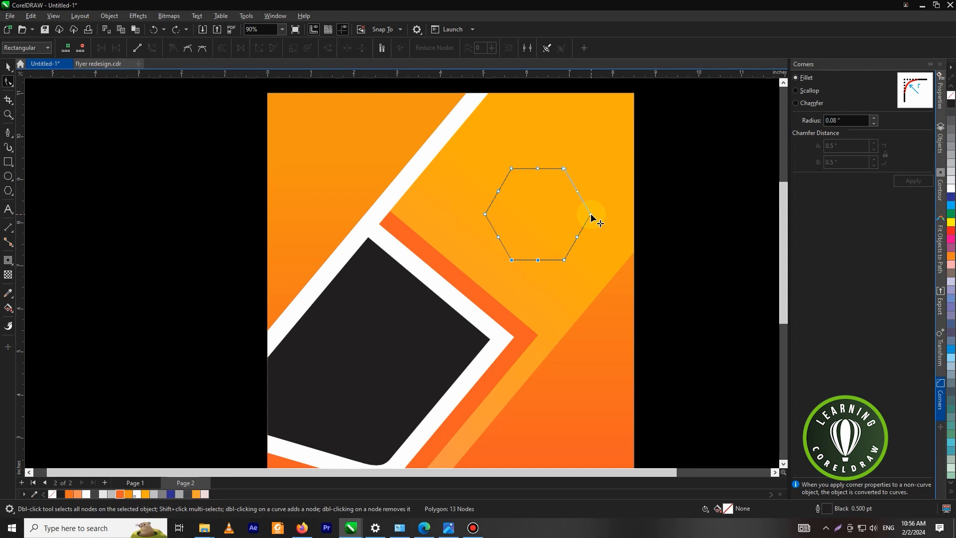
Delete the hexagon's right corner node to round off the corners, and deselect the shape
right_click(591, 217)
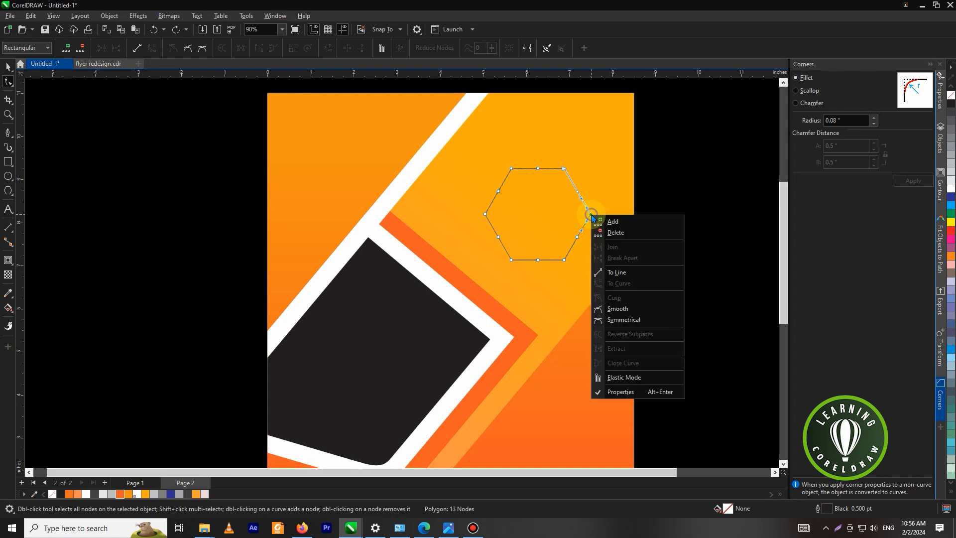
click(614, 232)
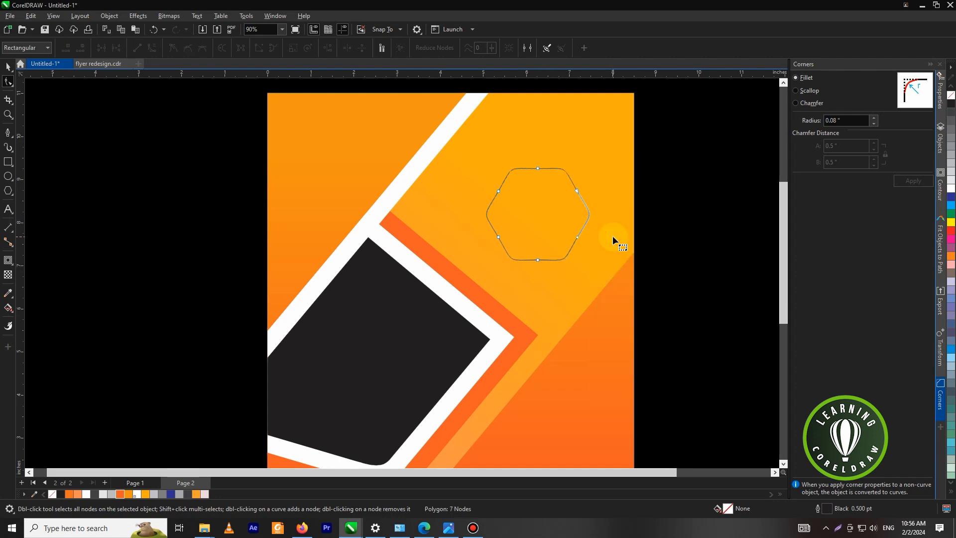
click(8, 66)
click(195, 167)
scroll(576, 220, down, 2)
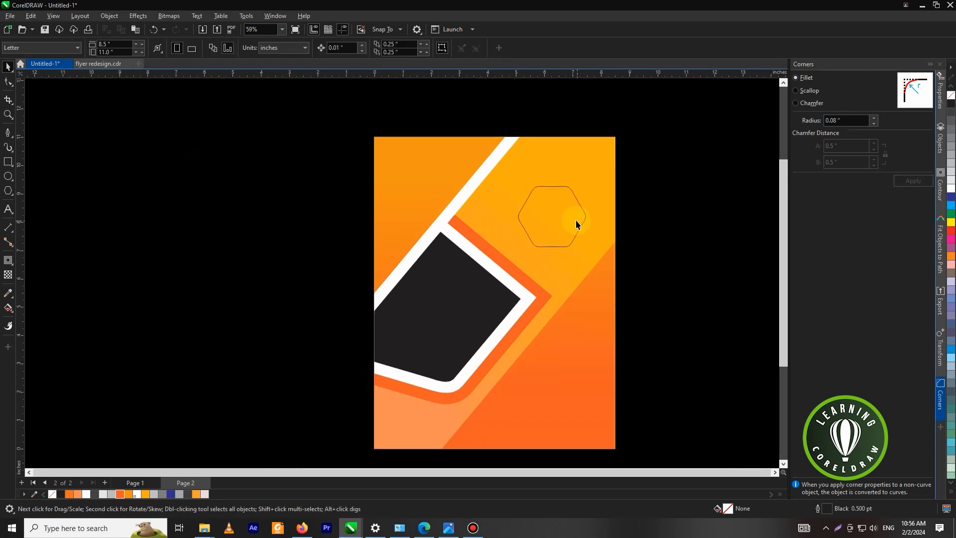
Add a one-step outward contour to the rounded hexagon with an offset of about 0.207 in
click(576, 219)
click(8, 260)
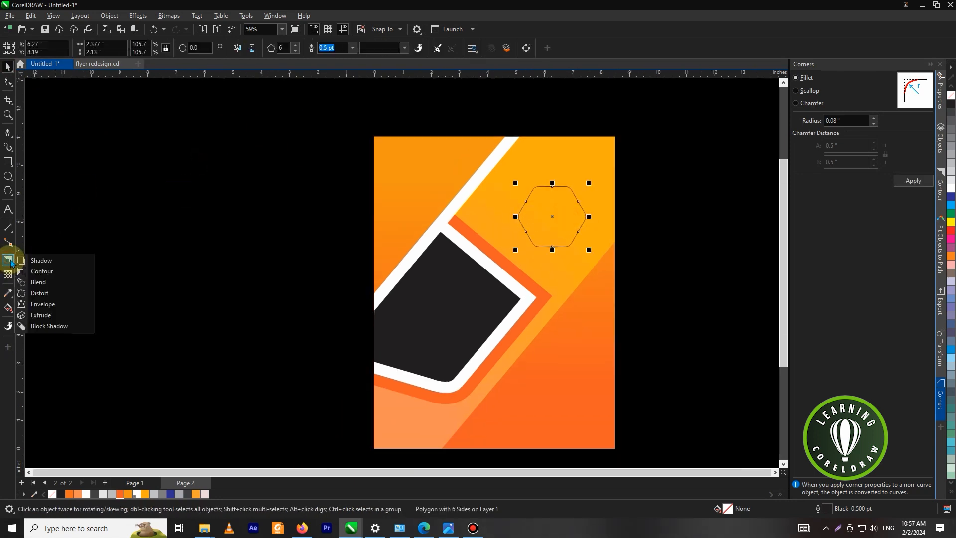
click(38, 259)
scroll(558, 244, up, 2)
drag(554, 246, 577, 261)
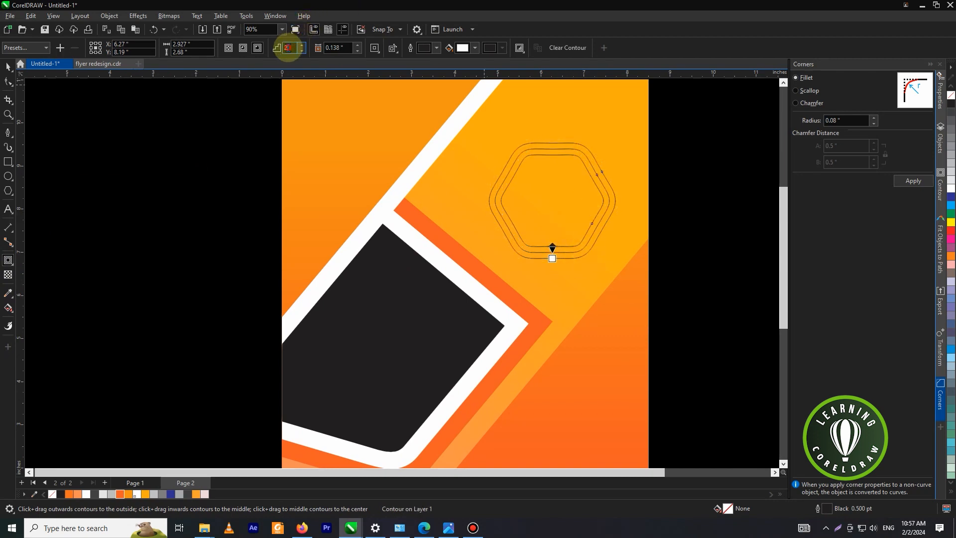
text(1)
key(Return)
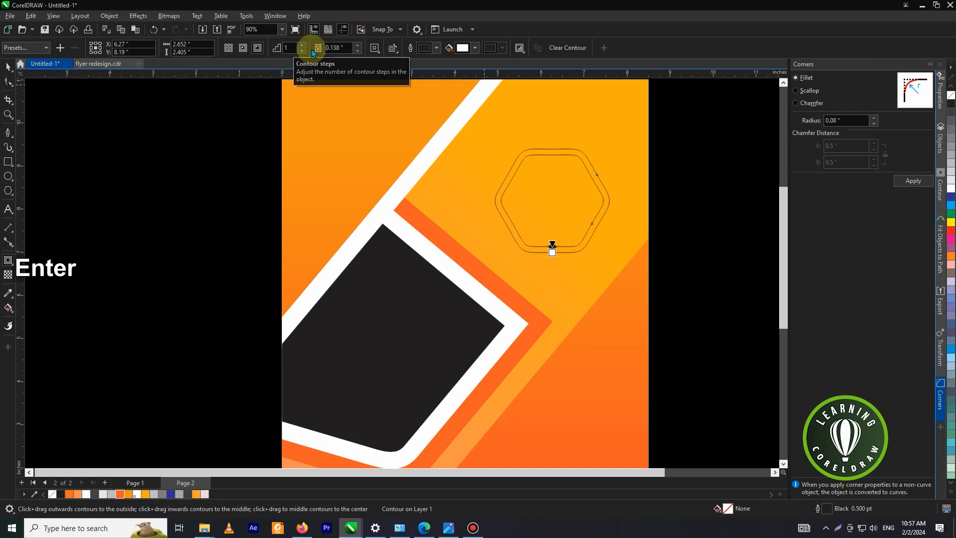
drag(553, 253, 553, 264)
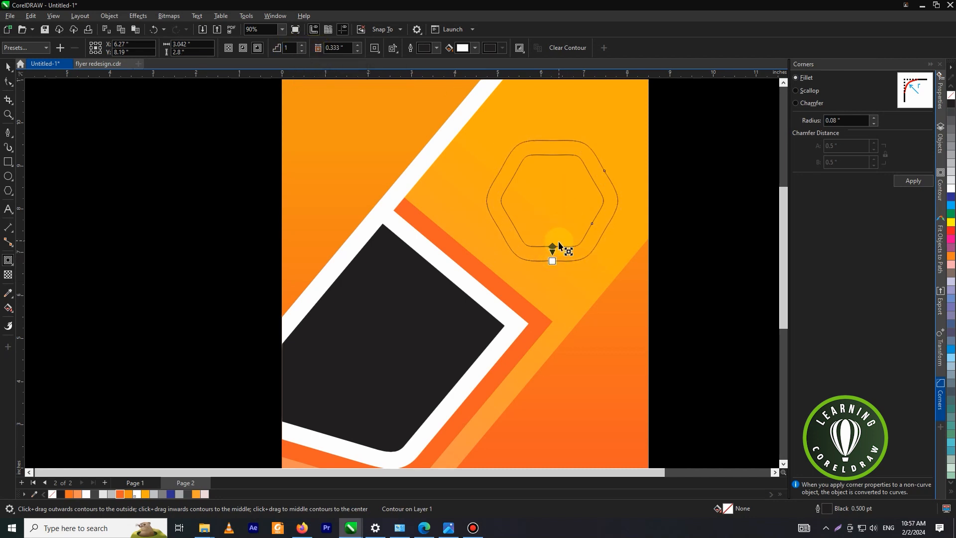
scroll(553, 263, up, 1)
drag(552, 262, 553, 254)
Break the contour apart from the hexagon and deselect both shapes
right_click(572, 166)
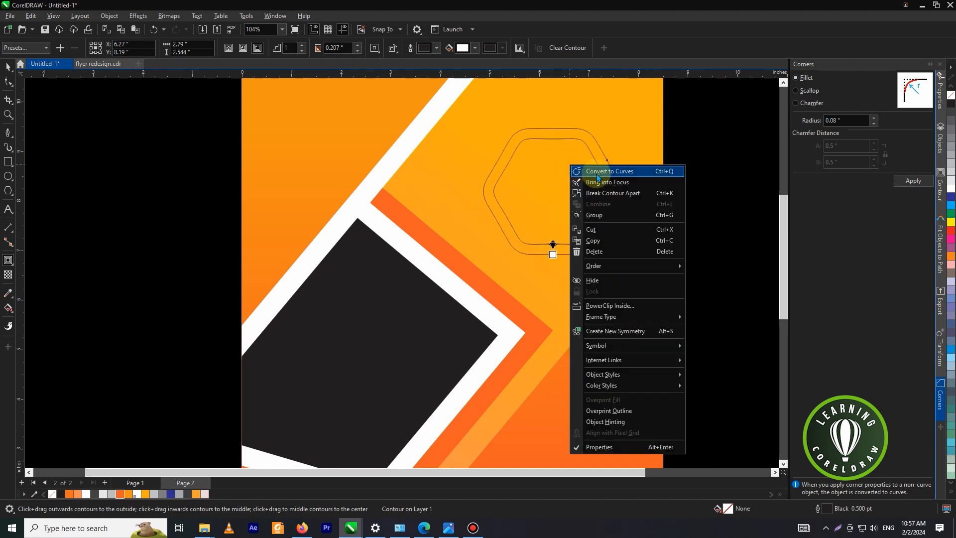
click(598, 194)
click(8, 66)
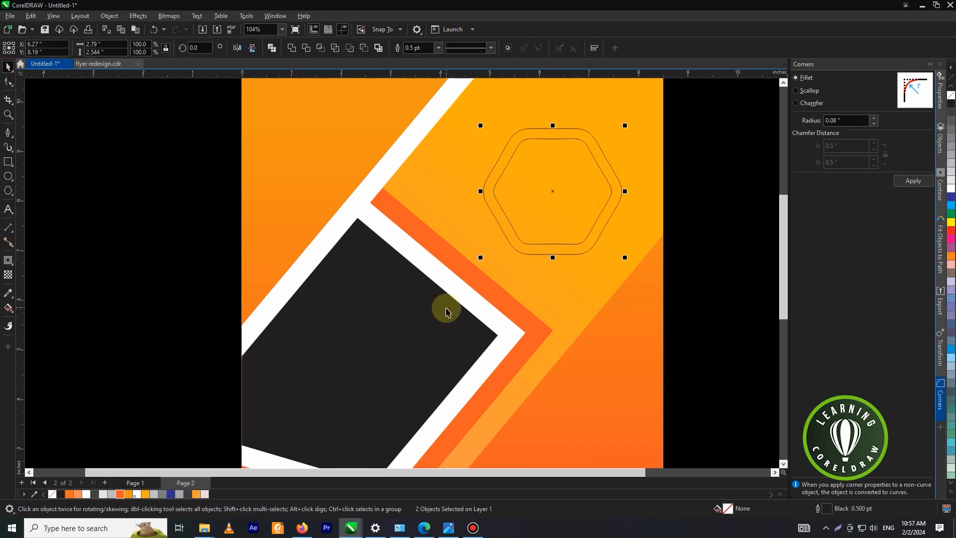
scroll(444, 309, down, 2)
click(646, 253)
Fill the inner hexagon with light gray and the outer hexagon with white
click(519, 233)
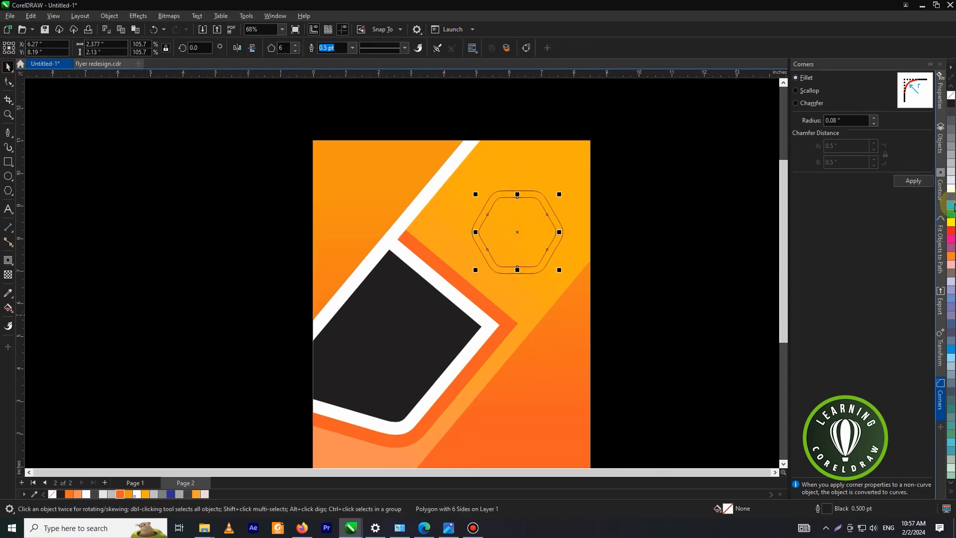
click(951, 176)
click(671, 186)
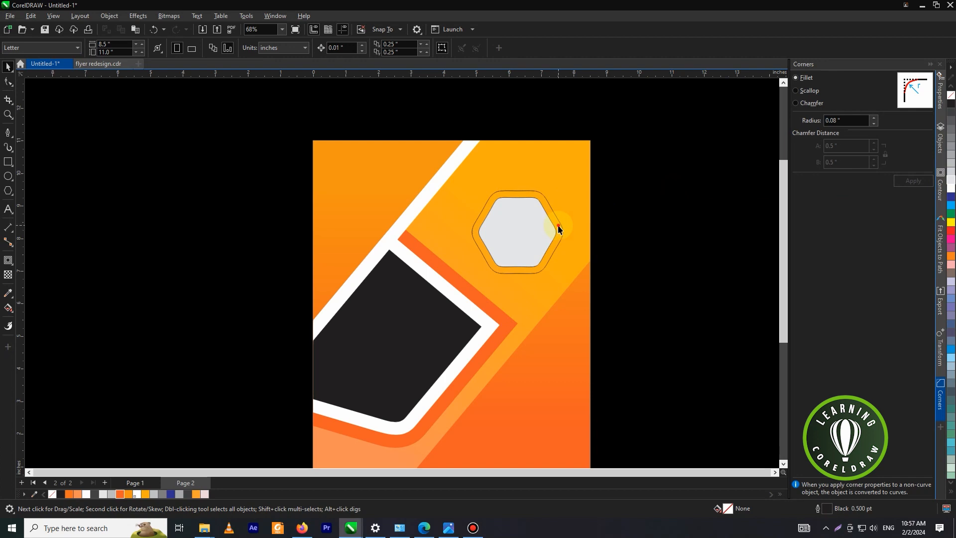
click(559, 230)
click(952, 194)
Remove the outlines from both hexagons
drag(647, 168, 444, 279)
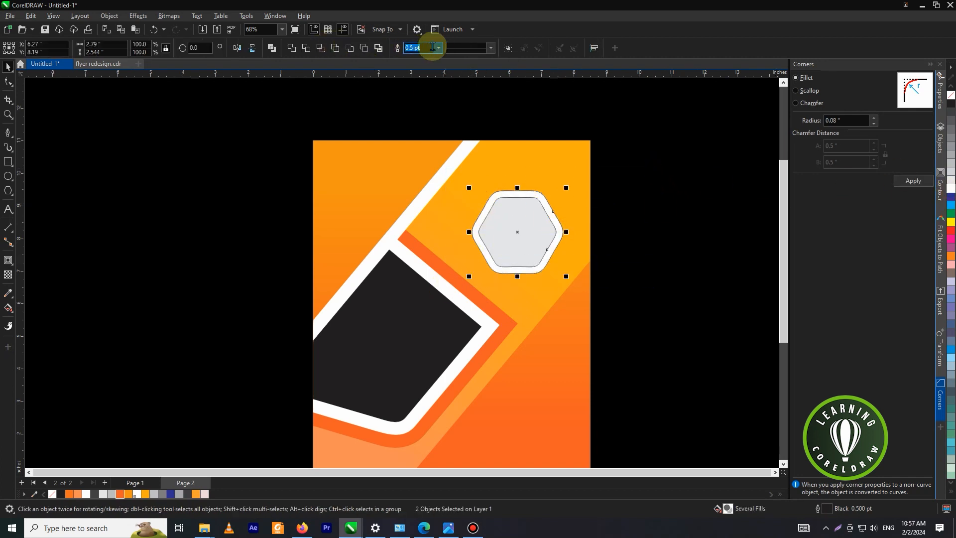
click(438, 48)
click(436, 60)
Group the gray and white hexagons and deselect the group
drag(649, 172, 534, 278)
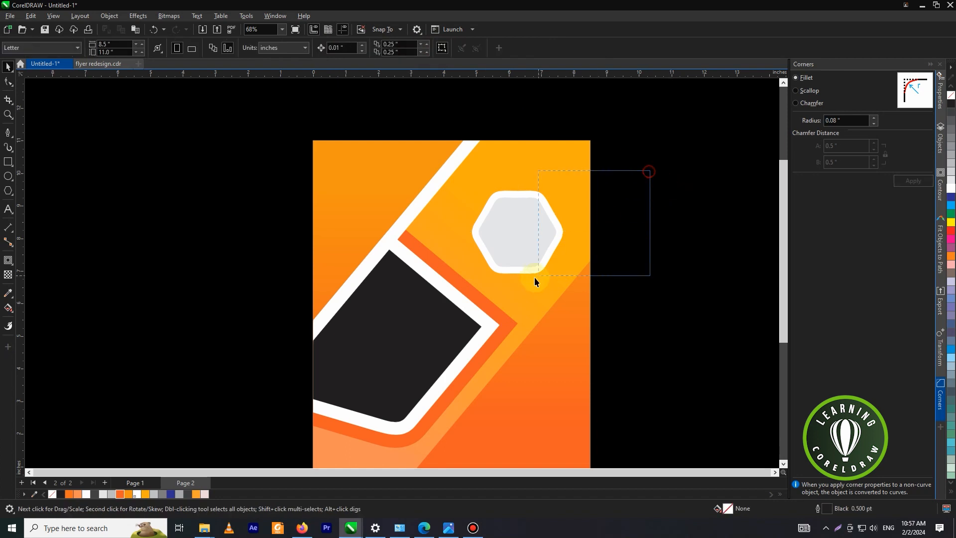
drag(467, 299, 467, 298)
right_click(537, 206)
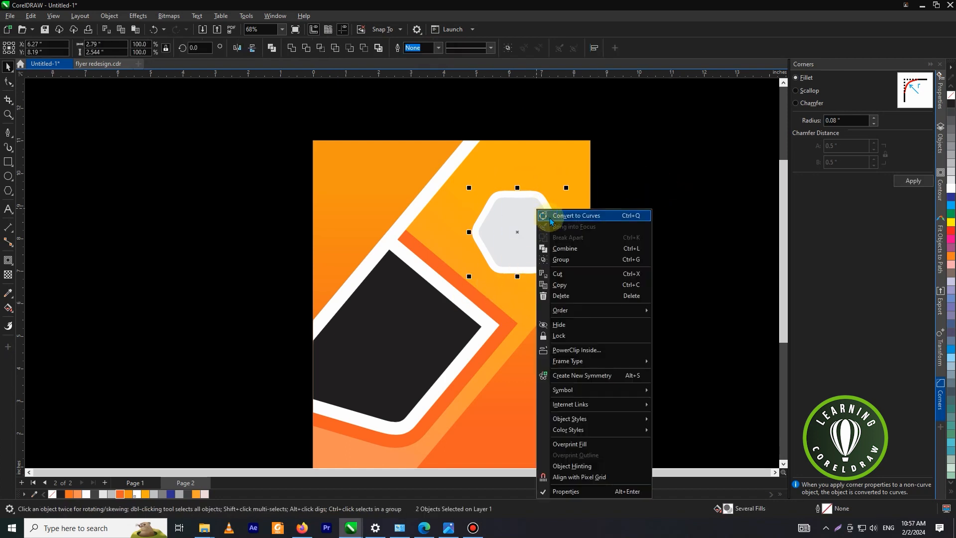
click(567, 256)
scroll(640, 152, down, 1)
click(641, 158)
Draw a rectangle about 1.195 × 0.5 in across the upper edge of the gray hexagon
scroll(542, 195, up, 2)
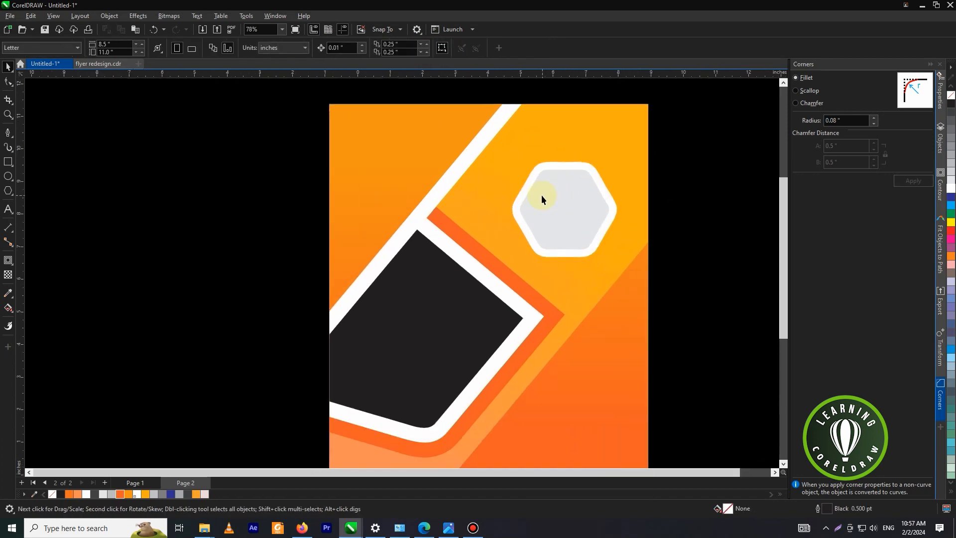
click(7, 162)
scroll(599, 186, up, 3)
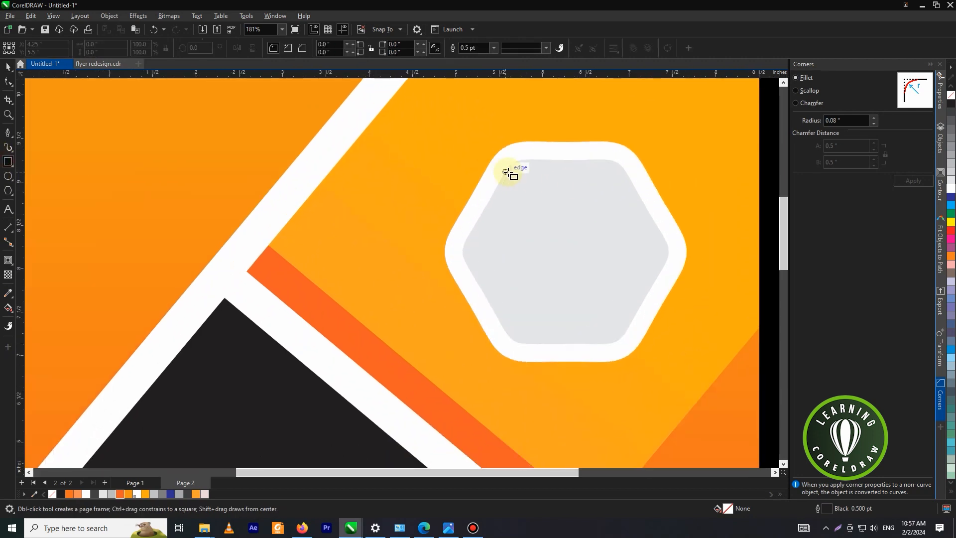
drag(513, 159, 615, 199)
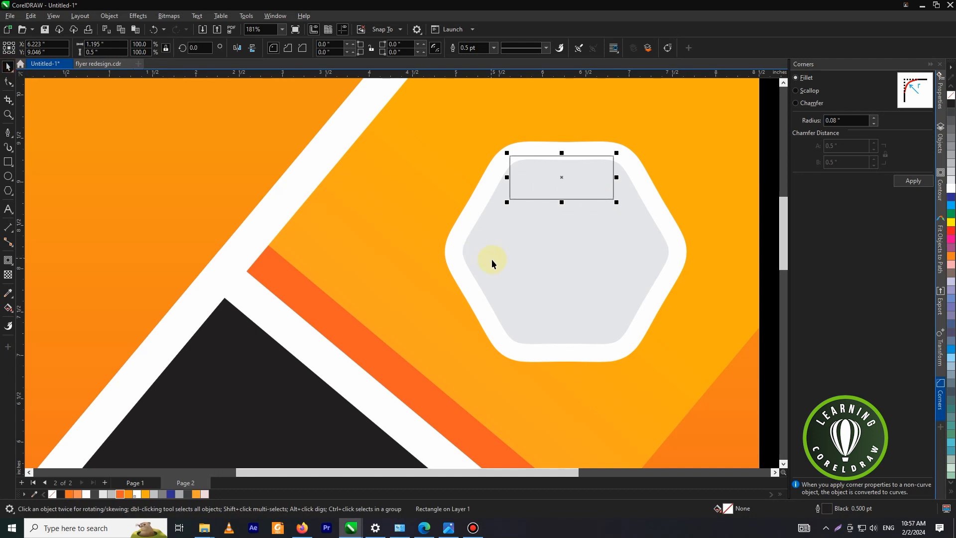
Center the rectangle horizontally on the hexagon group and deselect them
shift+click(523, 269)
key(c)
key(Escape)
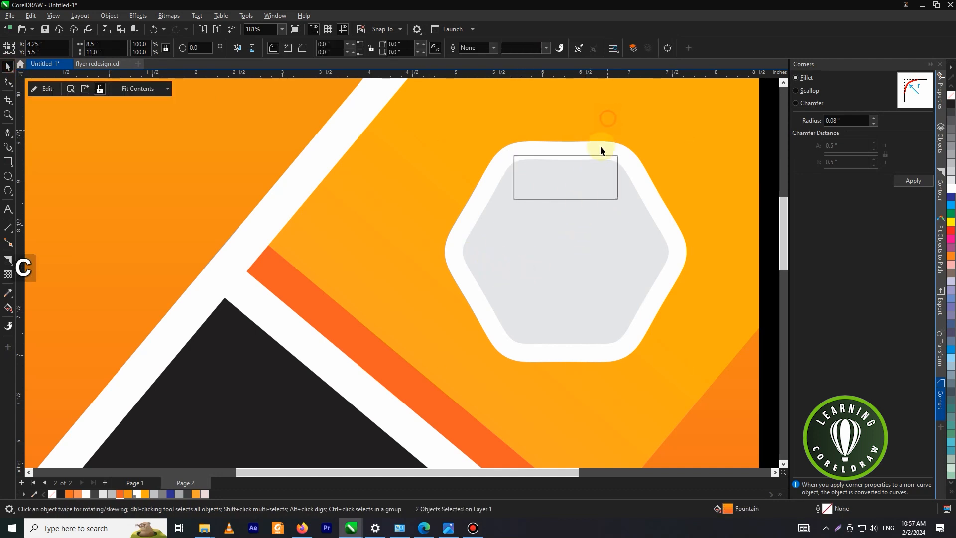
Convert the rectangle to curves and move its two bottom corners inward to form a tapered tab
click(576, 183)
scroll(577, 184, up, 2)
right_click(581, 181)
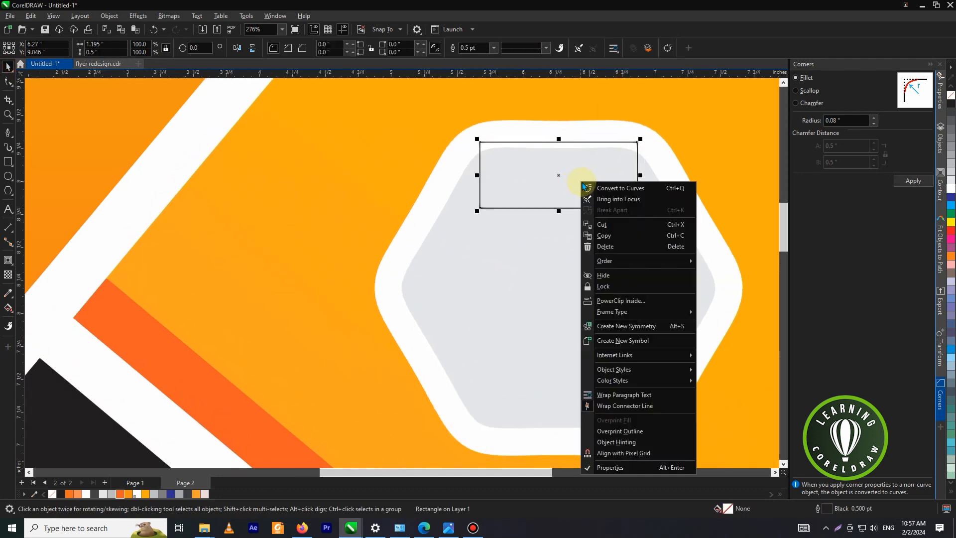
click(590, 186)
click(8, 82)
drag(478, 207, 491, 207)
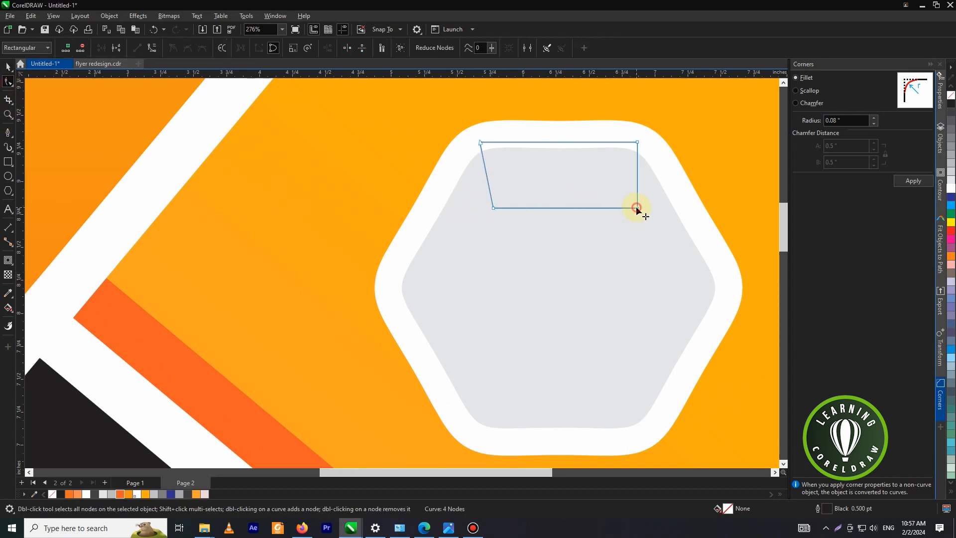
drag(637, 207, 629, 208)
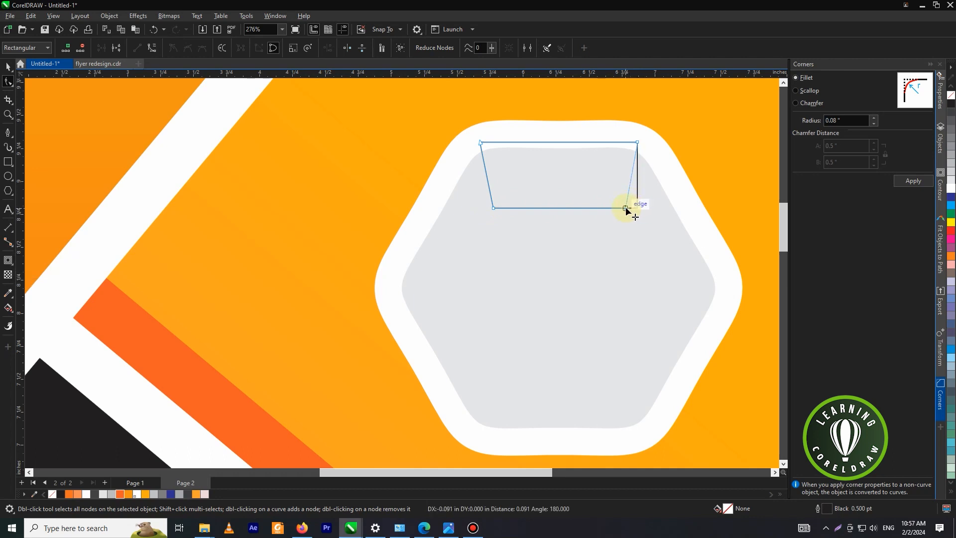
drag(626, 207, 626, 207)
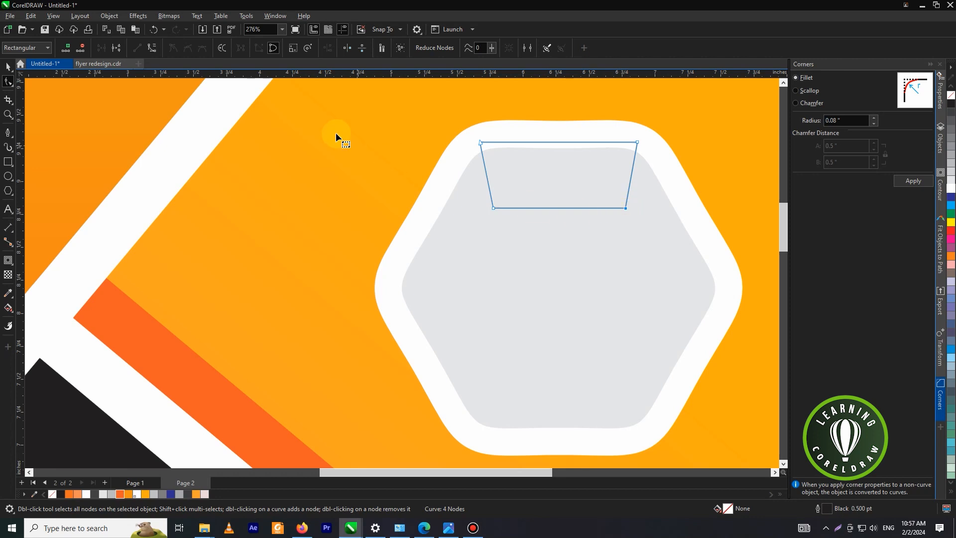
click(7, 66)
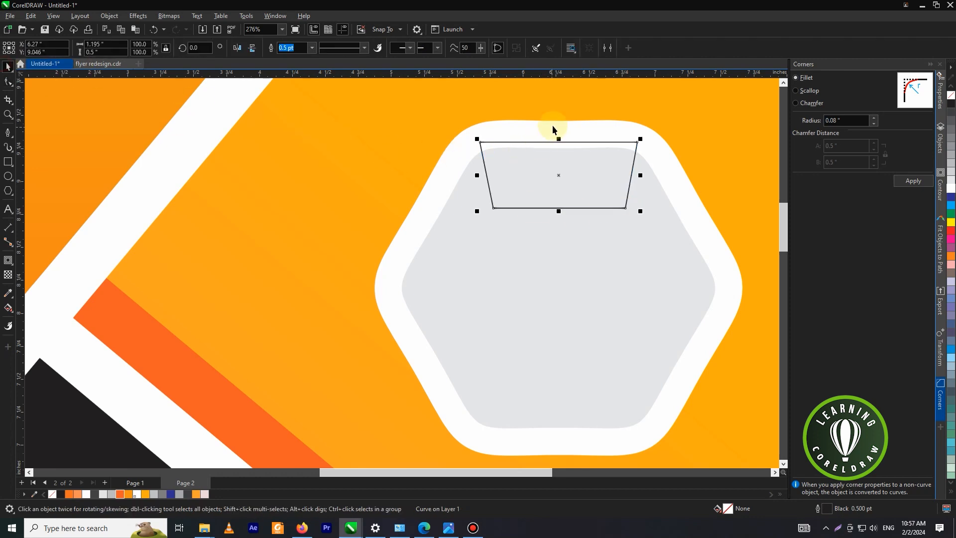
click(275, 17)
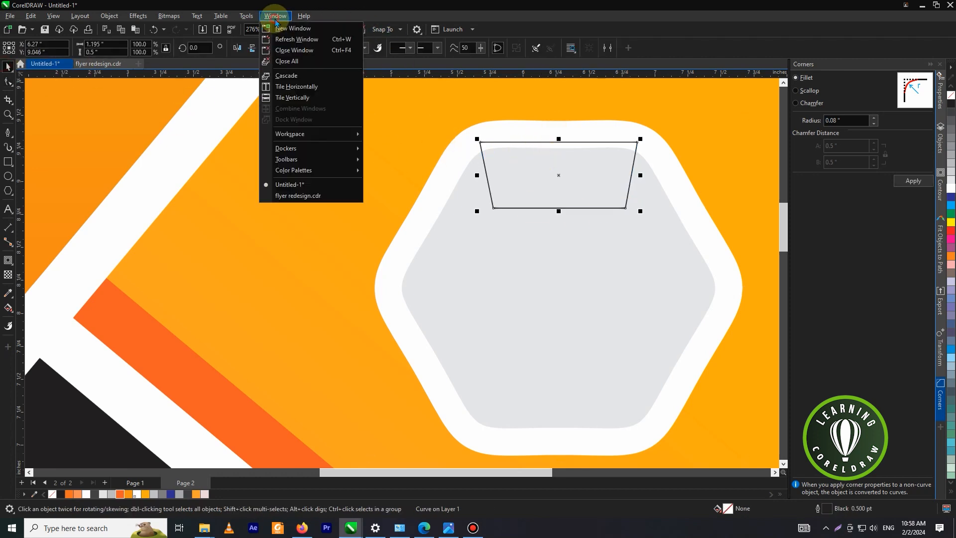
mouse_move(299, 148)
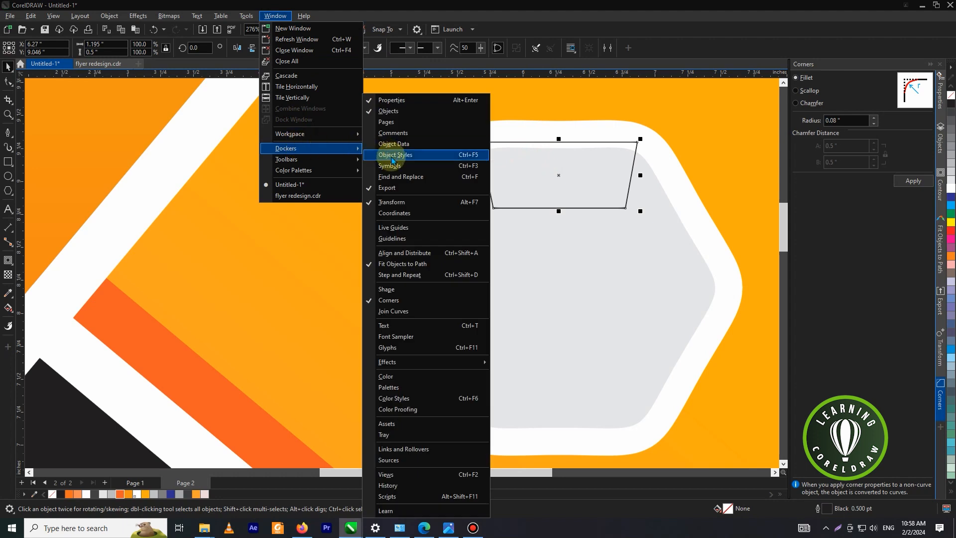
mouse_move(408, 364)
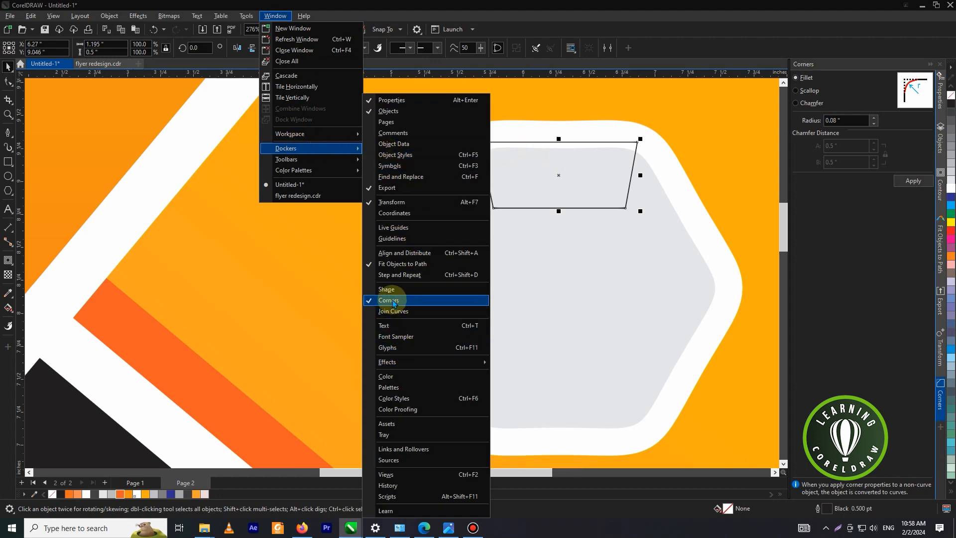
click(545, 193)
click(552, 186)
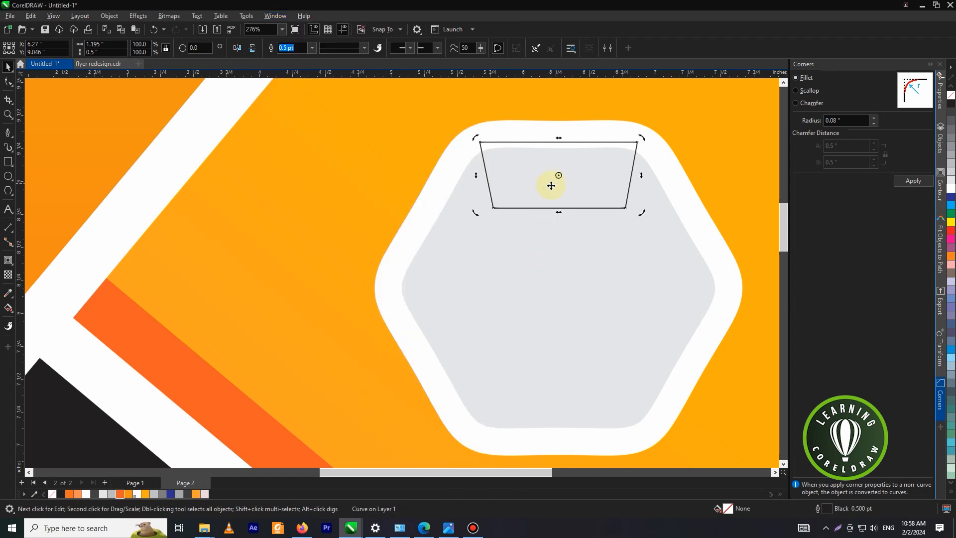
click(564, 184)
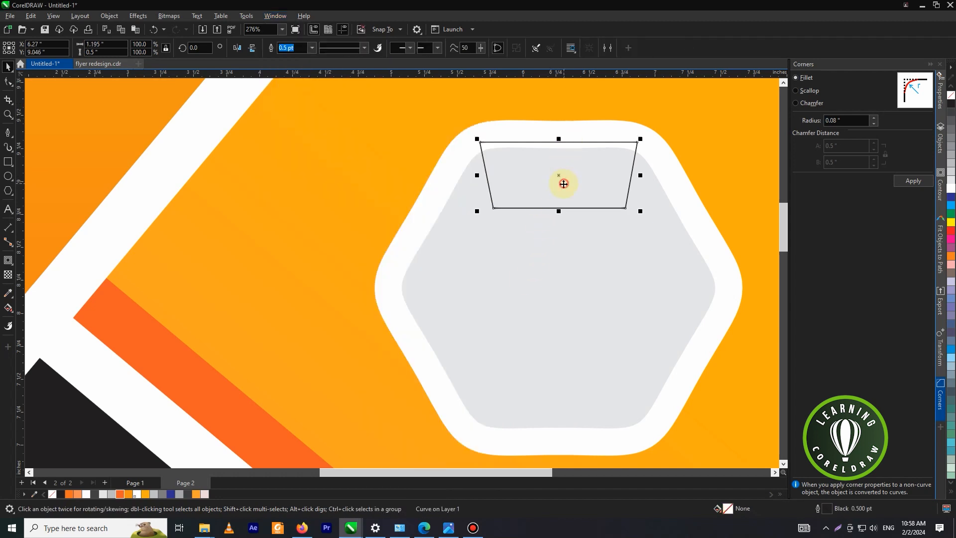
Round the tab's two bottom corners with a 0.08 in fillet, and give it a white fill and no outline
click(8, 83)
click(493, 209)
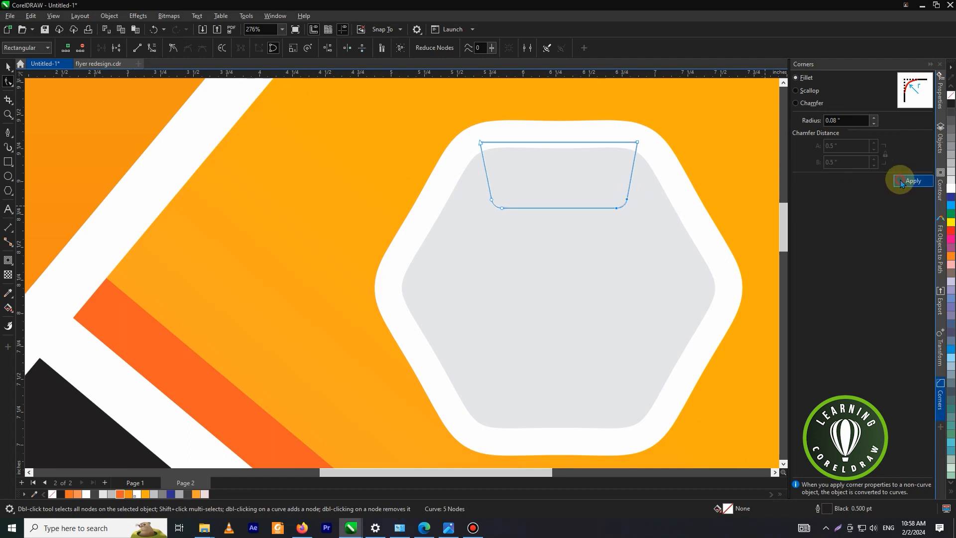
click(8, 66)
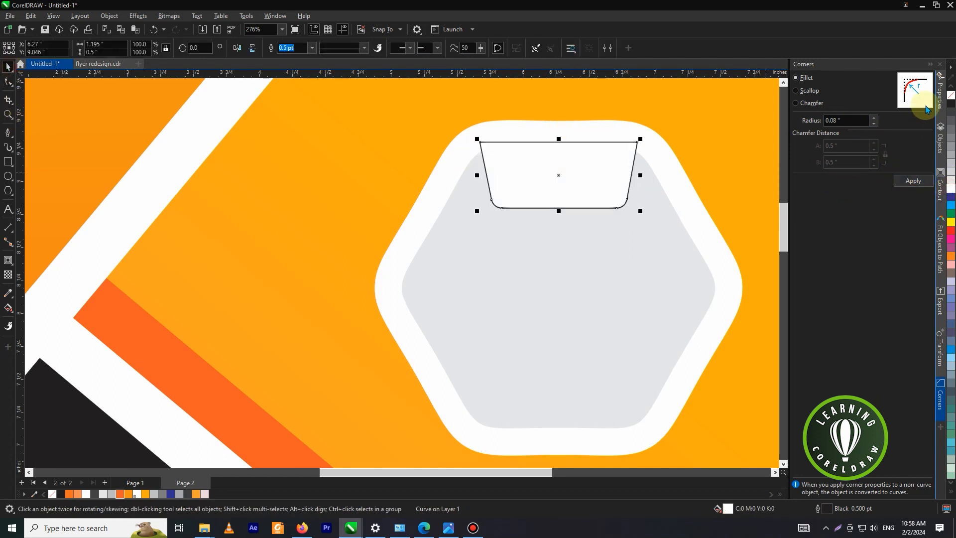
click(951, 98)
right_click(951, 97)
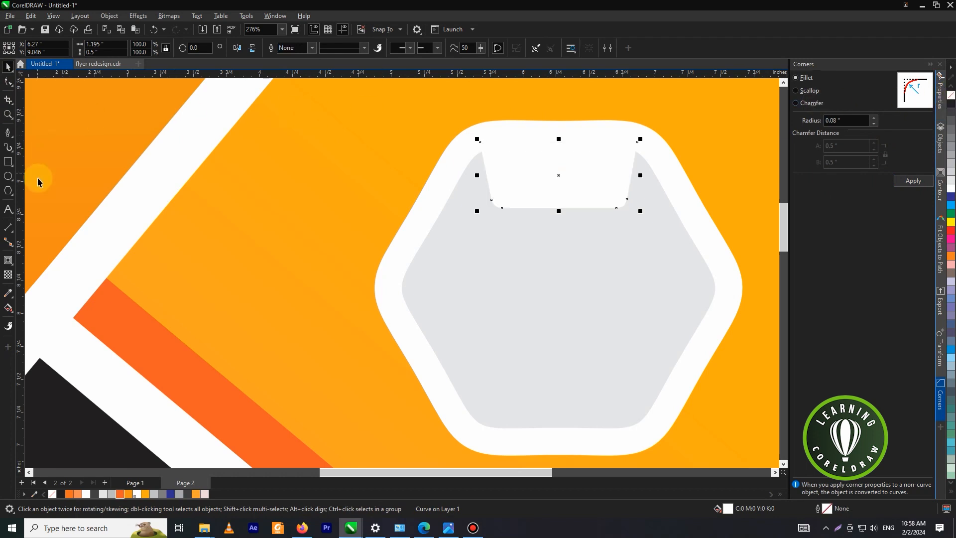
Add a downward drop shadow to the white tab with an opacity of 40
click(10, 262)
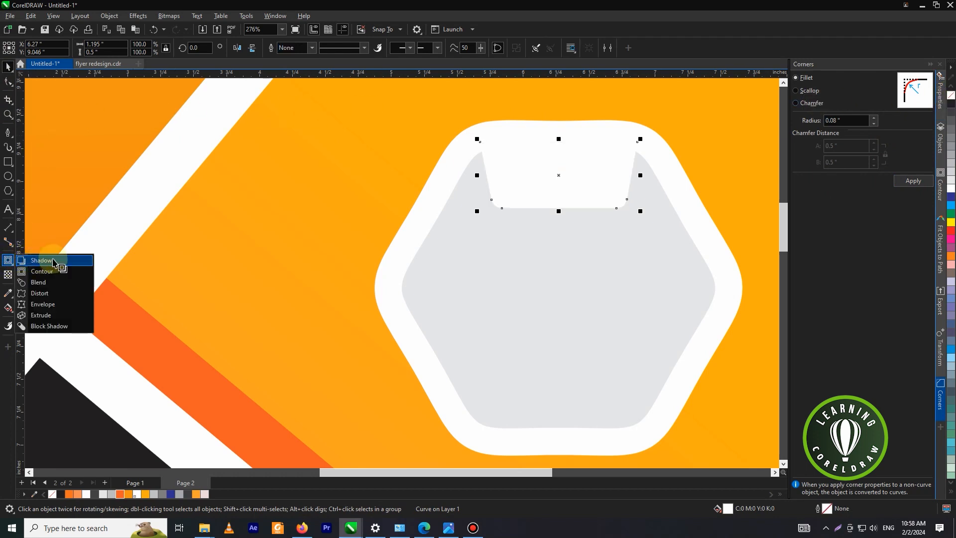
click(42, 260)
scroll(549, 189, up, 1)
drag(553, 174, 554, 221)
scroll(551, 221, down, 2)
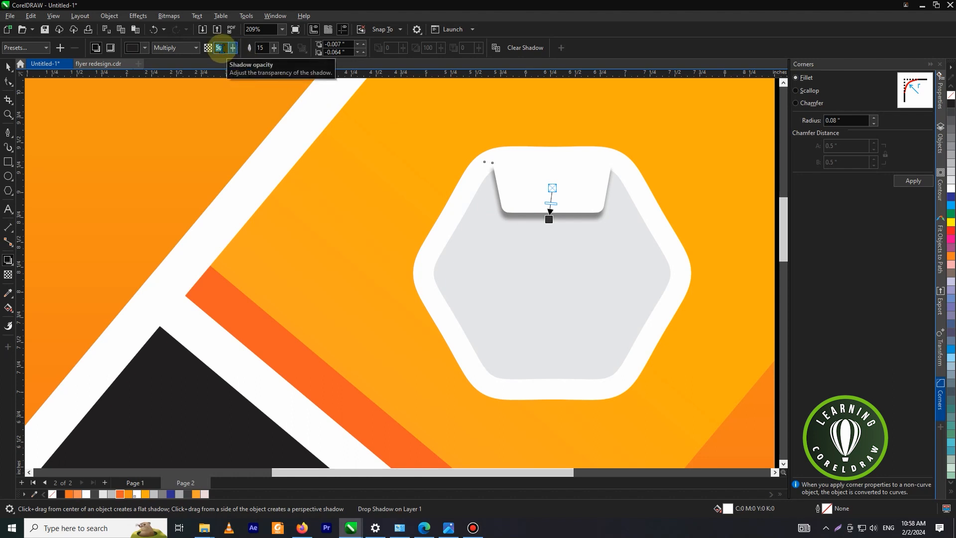
text(40)
key(Return)
Adjust the tab's shadow offset to 0.0 in horizontally and -0.05 in vertically, and deselect it
scroll(539, 227, up, 1)
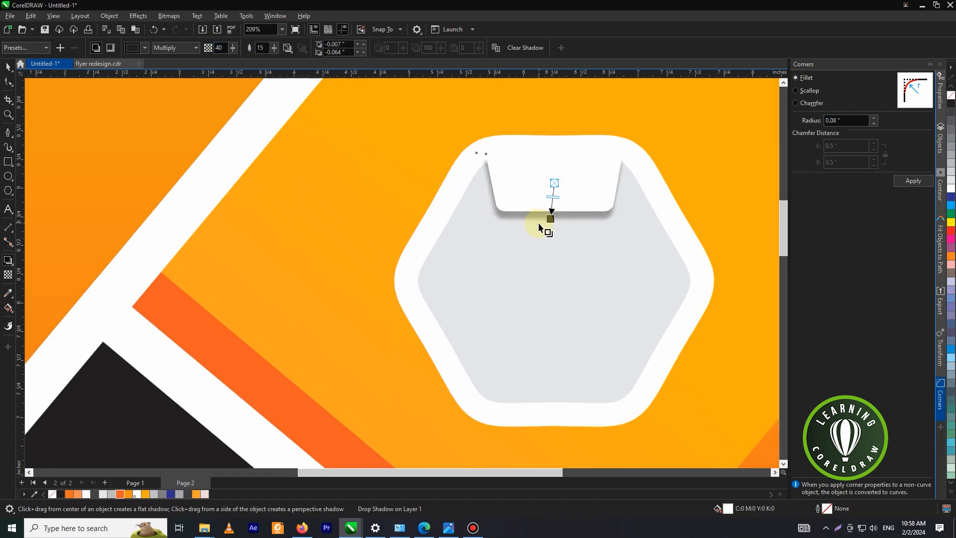
scroll(539, 227, up, 1)
drag(553, 214, 555, 218)
click(8, 70)
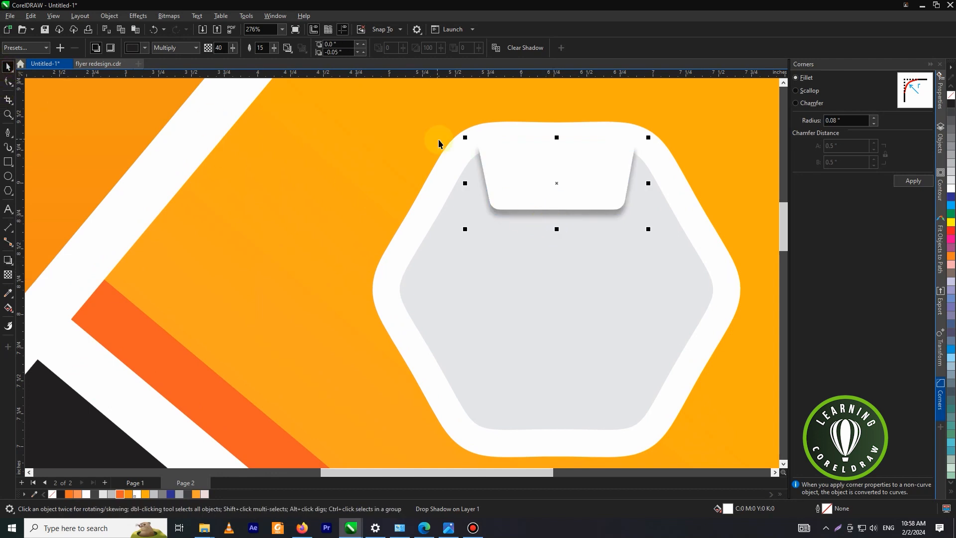
scroll(442, 143, down, 2)
click(665, 146)
Group the hexagons with the shadowed tab into one object and deselect it
scroll(476, 191, down, 2)
drag(643, 130, 429, 305)
right_click(487, 197)
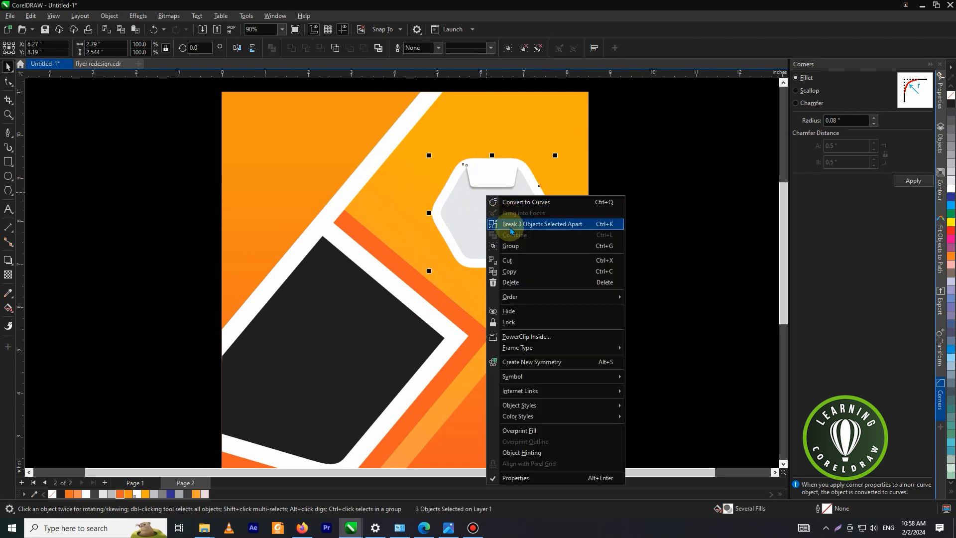
click(510, 246)
scroll(665, 222, down, 2)
click(671, 219)
scroll(657, 219, down, 1)
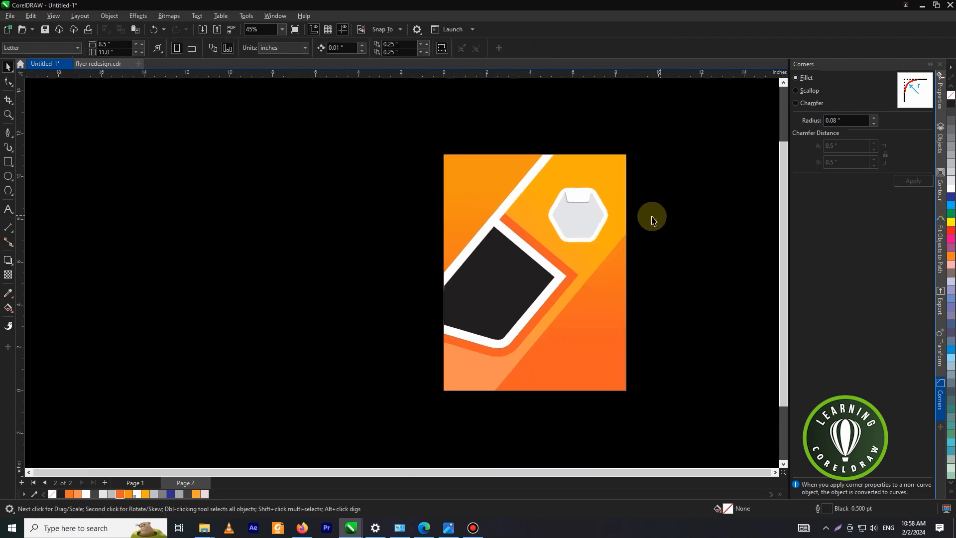
Move the hexagon group over the frame's upper corner and enlarge it to about 4.08 × 3.72 in
scroll(572, 214, up, 1)
drag(595, 218, 501, 217)
drag(532, 172, 554, 149)
drag(522, 189, 515, 206)
mouse_move(547, 169)
mouse_down()
mouse_move(578, 156)
mouse_move(558, 155)
mouse_up()
Place a duplicate of the hexagon group below and to the right of the original, slightly overlapping it
drag(506, 201, 565, 270)
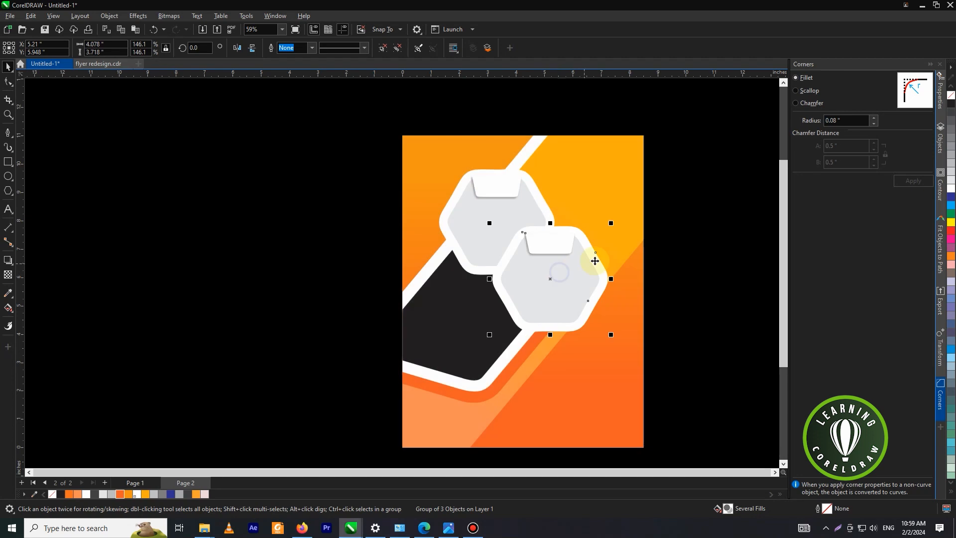
Shrink the duplicate hexagon group to about 3.20 × 2.92 in and place a copy to its lower left, over the dark frame
drag(612, 224, 586, 246)
scroll(550, 281, up, 2)
drag(550, 281, 498, 307)
scroll(560, 263, down, 3)
click(625, 218)
scroll(625, 220, down, 1)
Shrink both smaller hexagon groups to about 2.89 × 2.64 in and reposition them below the large hexagon
shift+click(547, 297)
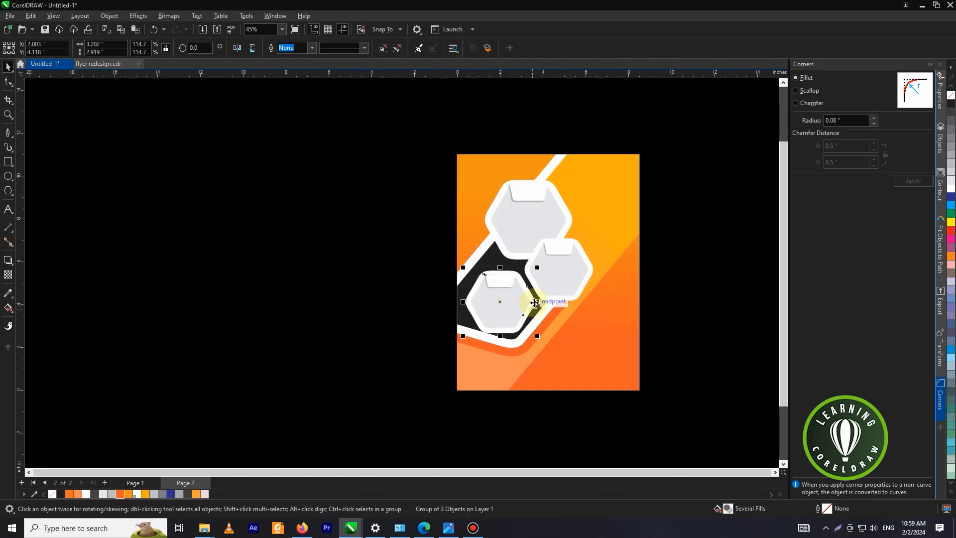
drag(596, 336, 591, 331)
click(630, 319)
scroll(584, 295, up, 1)
drag(568, 274, 579, 275)
drag(502, 289, 502, 285)
scroll(527, 275, down, 3)
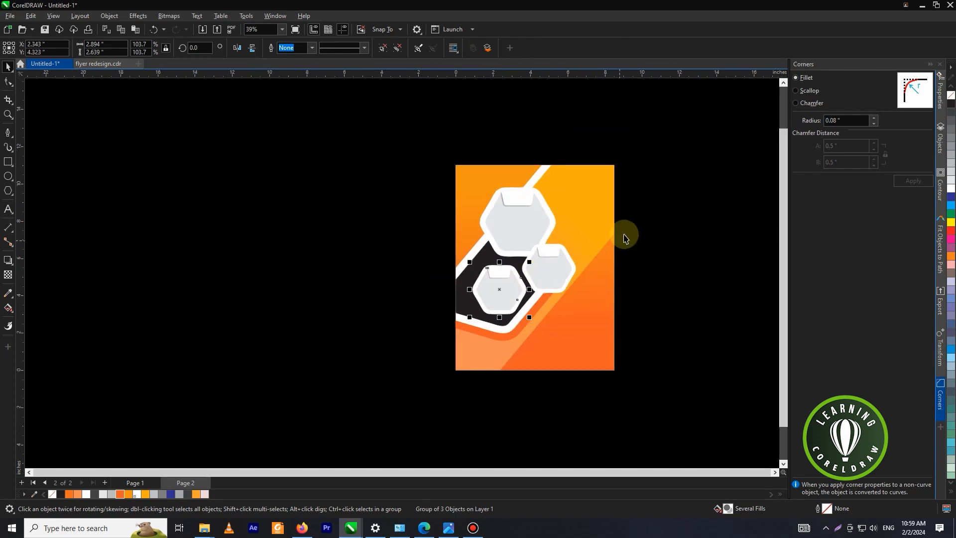
Place a copy of the lower hexagon group in the empty area left of the page
click(669, 219)
scroll(668, 221, down, 2)
scroll(536, 277, up, 1)
drag(536, 277, 402, 259)
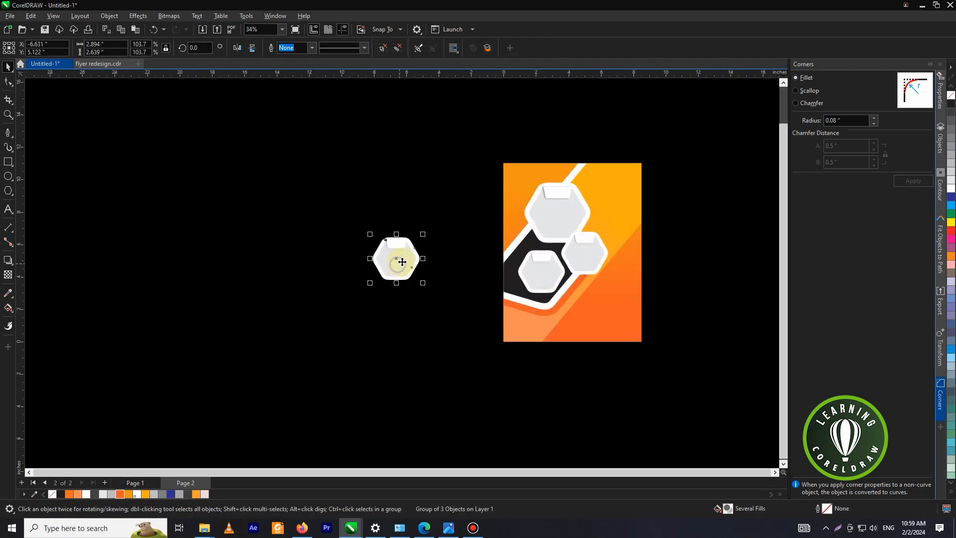
Ungroup the off-page copy and place its gray inner hexagon, about 1.48 × 1.32 in, over the frame's upper-left edge
drag(399, 256, 549, 226)
click(399, 48)
click(454, 126)
scroll(439, 278, up, 2)
scroll(584, 222, up, 1)
scroll(566, 220, up, 1)
scroll(548, 231, up, 1)
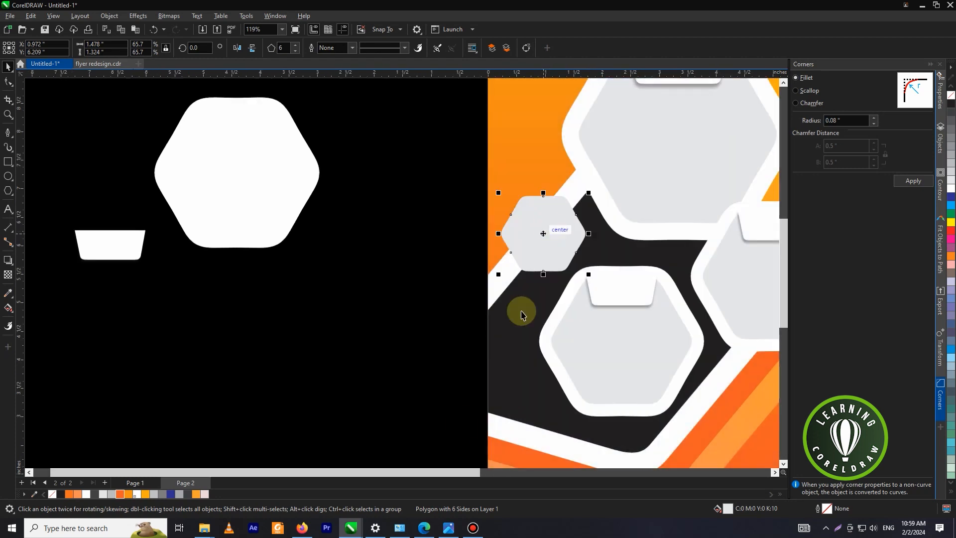
Fill the small gray hexagon with orange #F29512 and deselect it
click(128, 496)
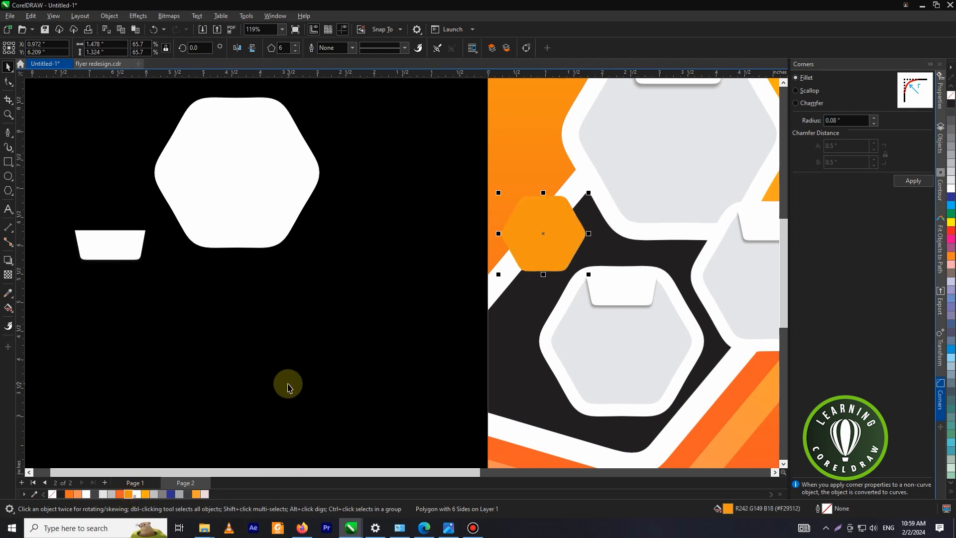
click(306, 340)
scroll(344, 299, down, 2)
scroll(537, 90, down, 1)
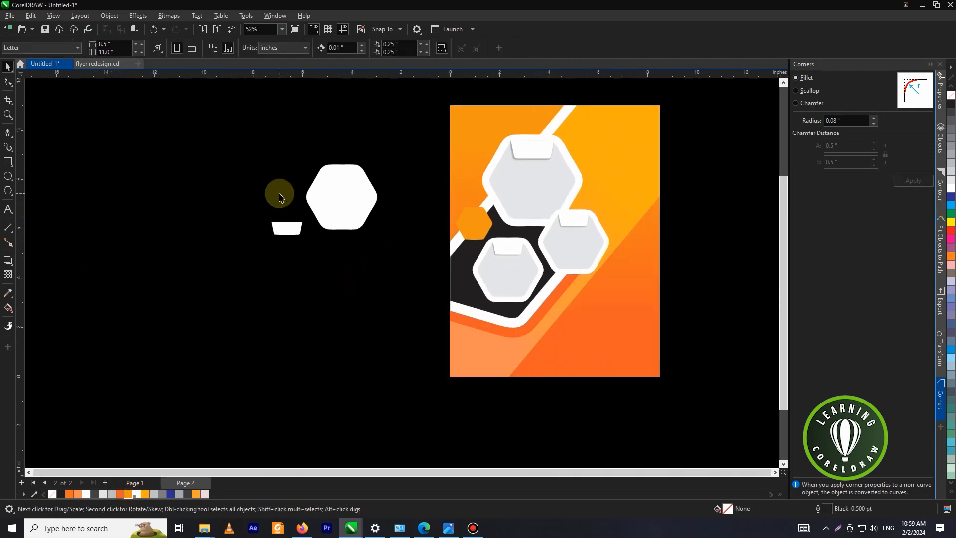
Delete the leftover white hexagon and tab pieces beside the page
drag(242, 142, 421, 291)
key(Delete)
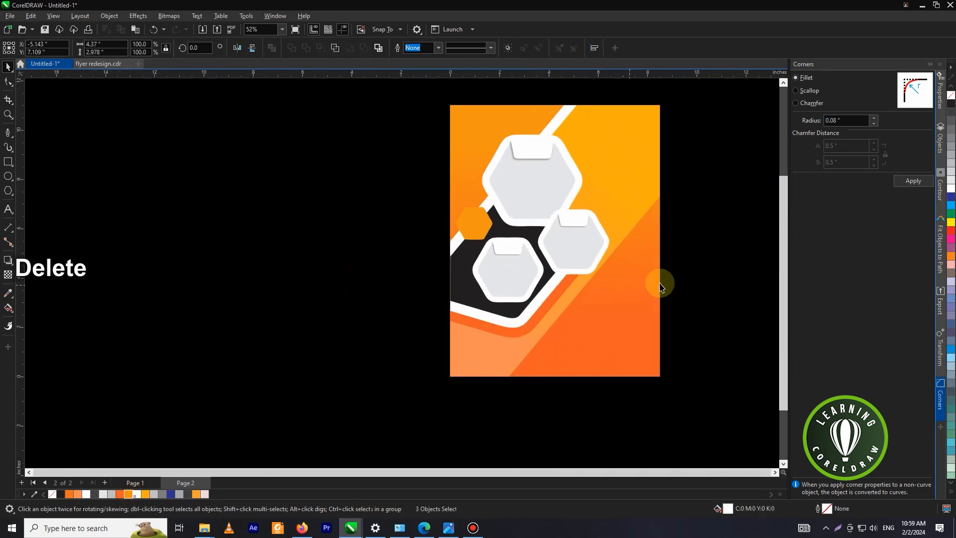
scroll(676, 296, up, 1)
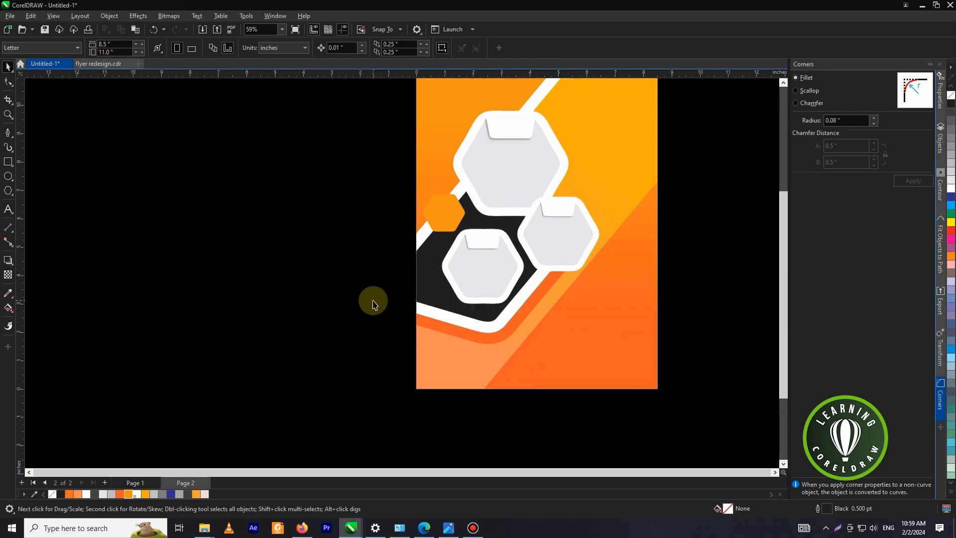
Draw a rectangle about 4.38 × 1.58 in against the page's right edge, below the hexagons
click(15, 165)
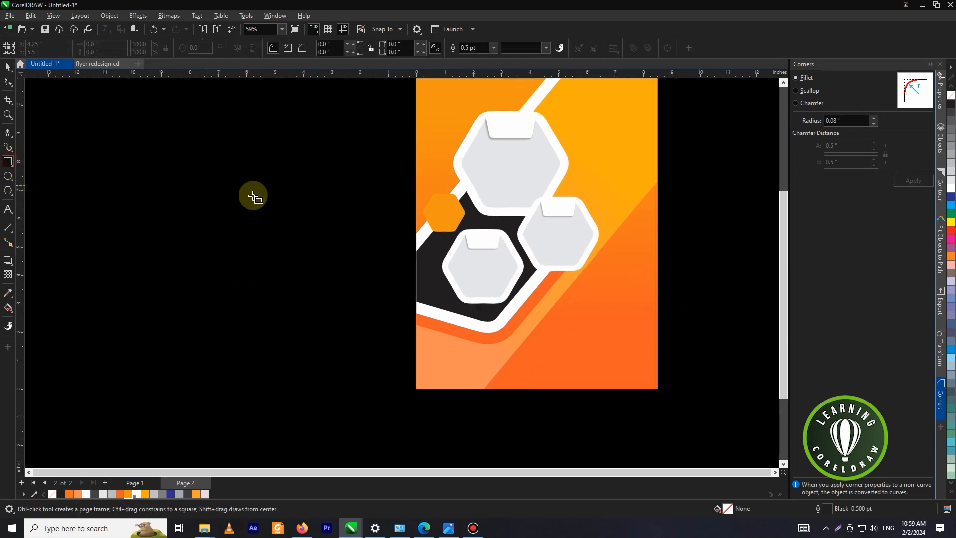
drag(543, 288, 604, 326)
scroll(602, 332, up, 1)
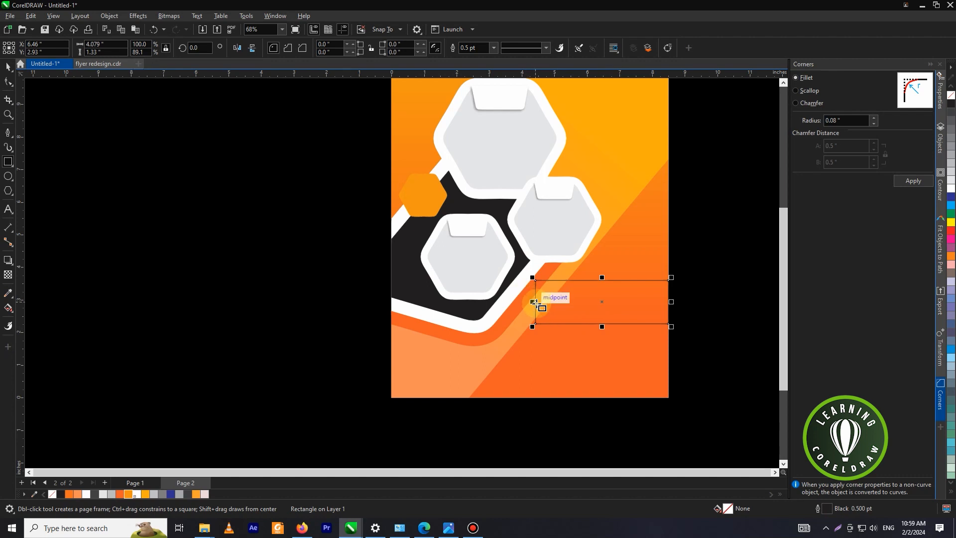
drag(534, 302, 526, 302)
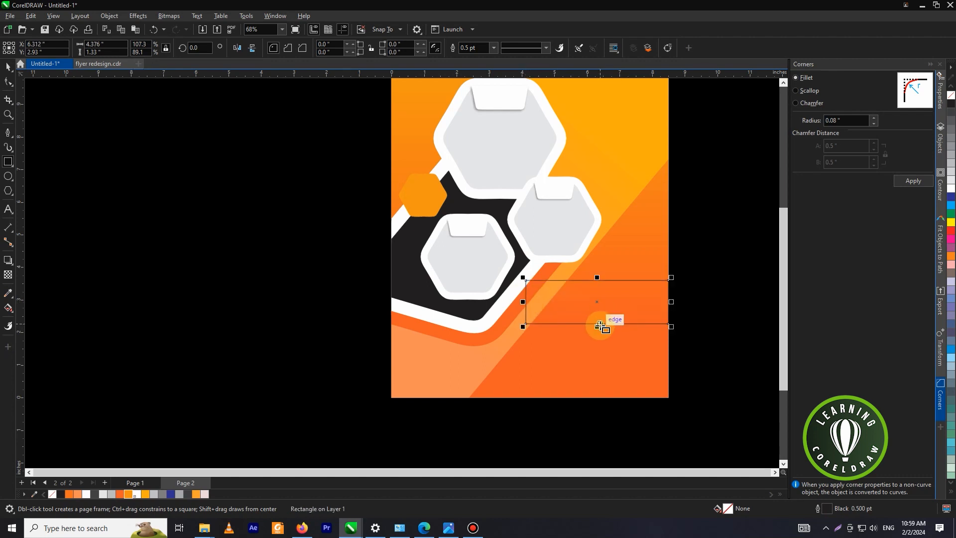
drag(597, 328, 594, 335)
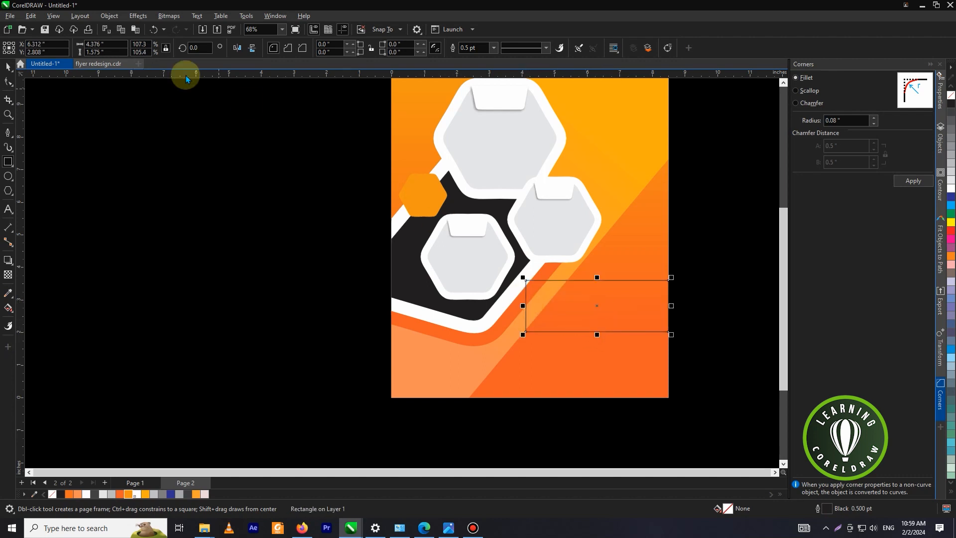
Convert the rectangle to curves and shift its upper-left node to the right, slanting the left side
click(8, 82)
scroll(559, 320, up, 1)
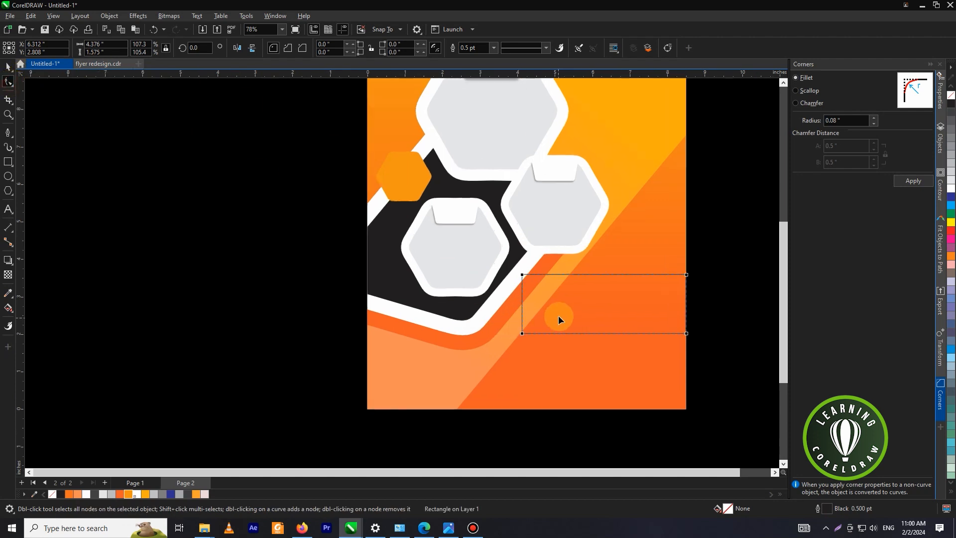
right_click(561, 304)
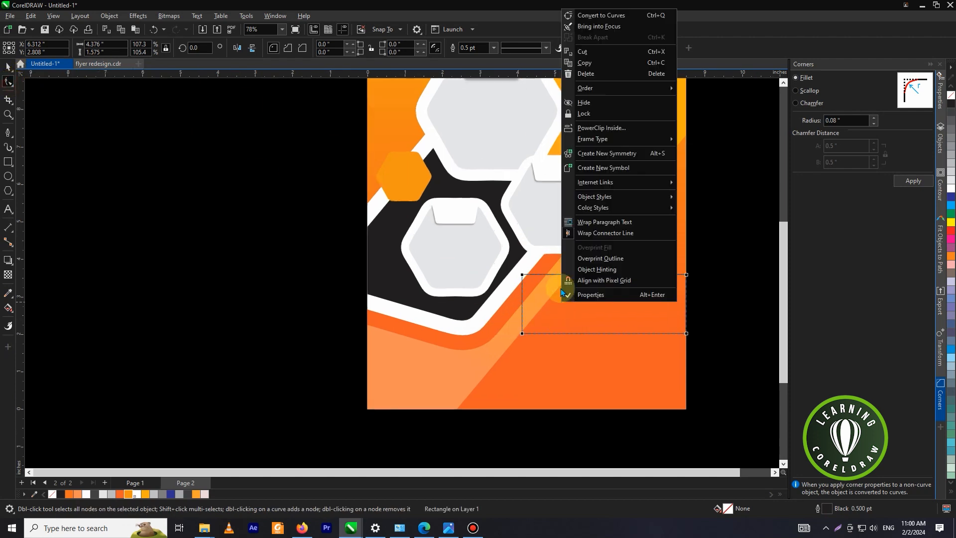
click(585, 16)
drag(526, 273, 553, 272)
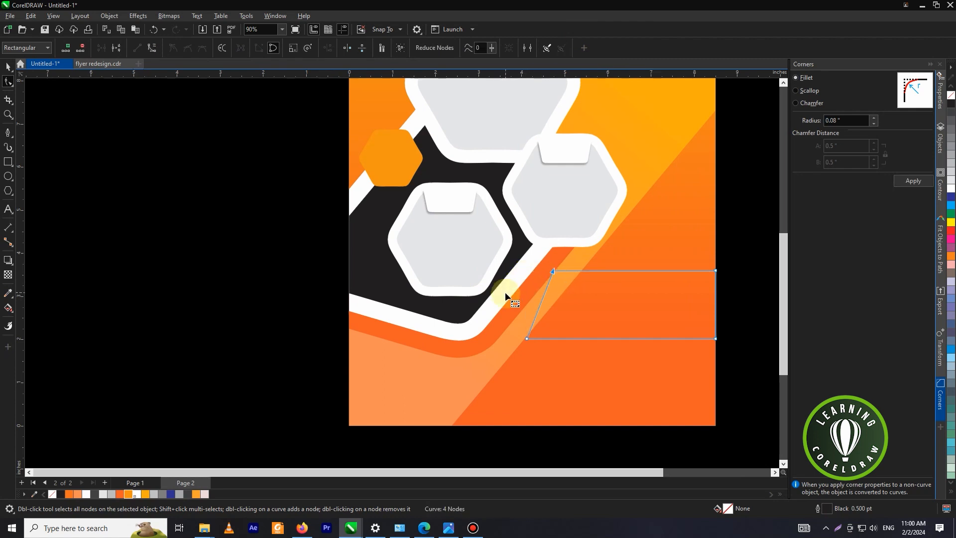
Round the two corners on the panel's slanted side with a 0.08 in fillet
click(567, 282)
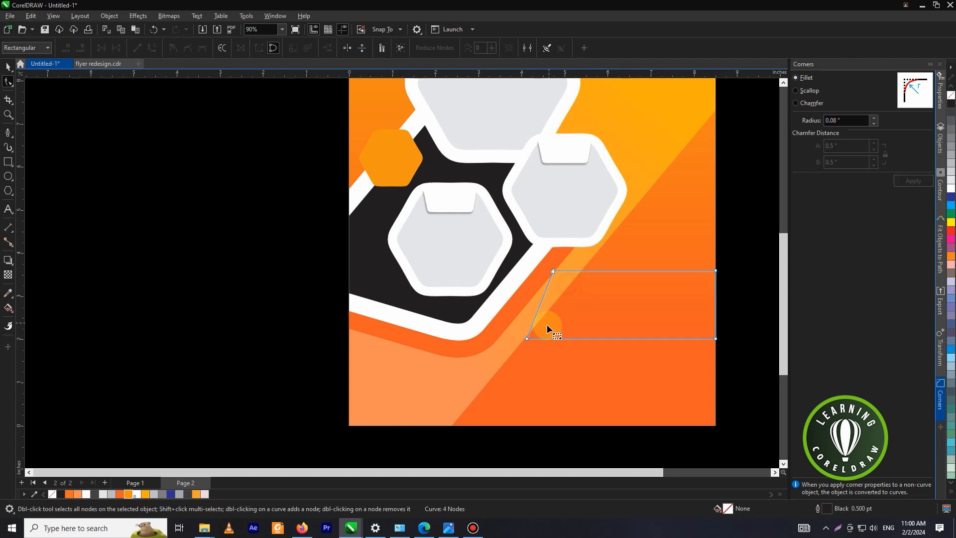
click(528, 339)
click(915, 182)
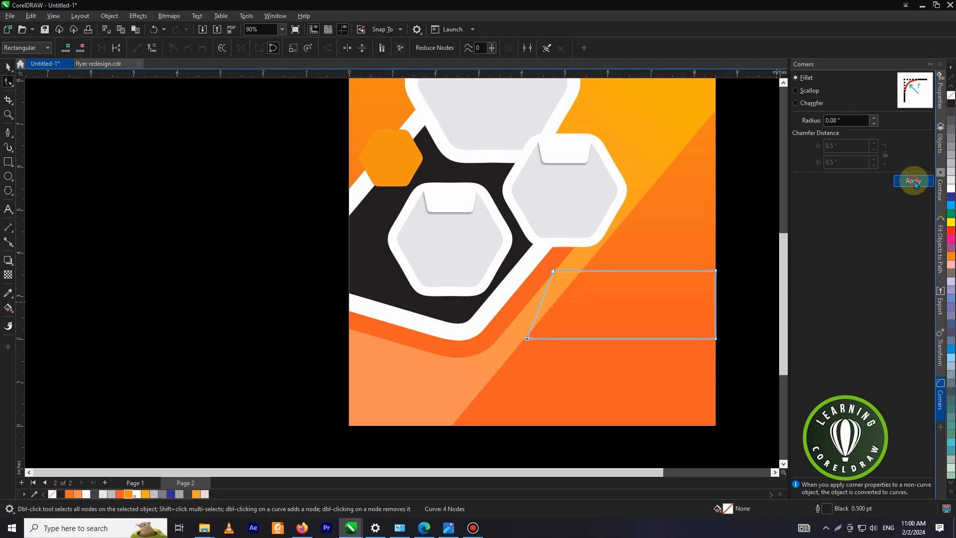
click(554, 270)
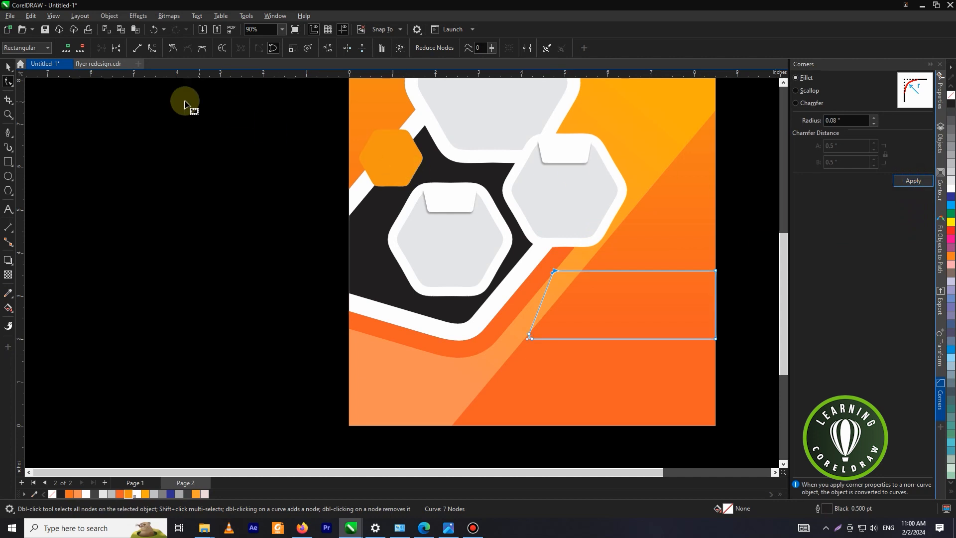
Fill the slanted panel with white and remove its outline
click(8, 66)
scroll(486, 215, down, 1)
click(679, 241)
click(622, 277)
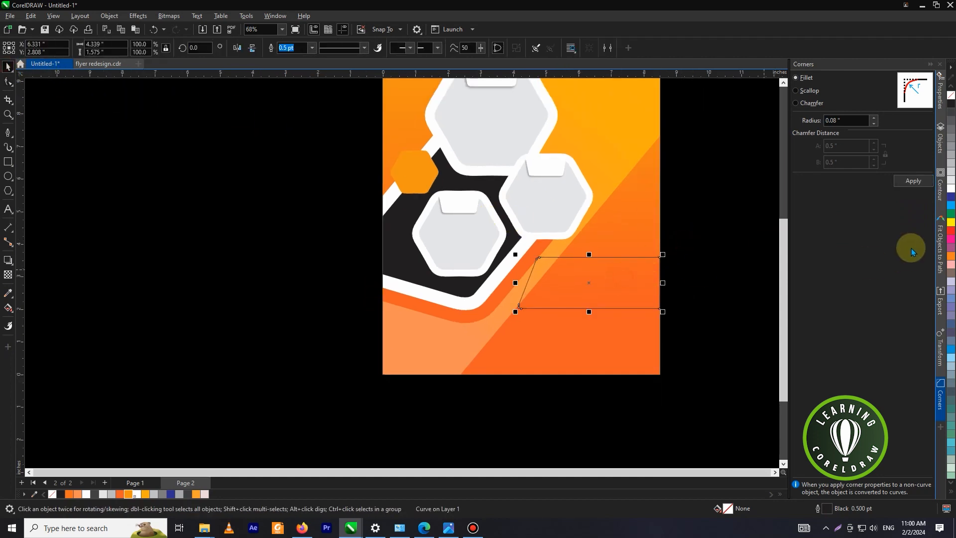
click(950, 189)
click(679, 241)
click(604, 280)
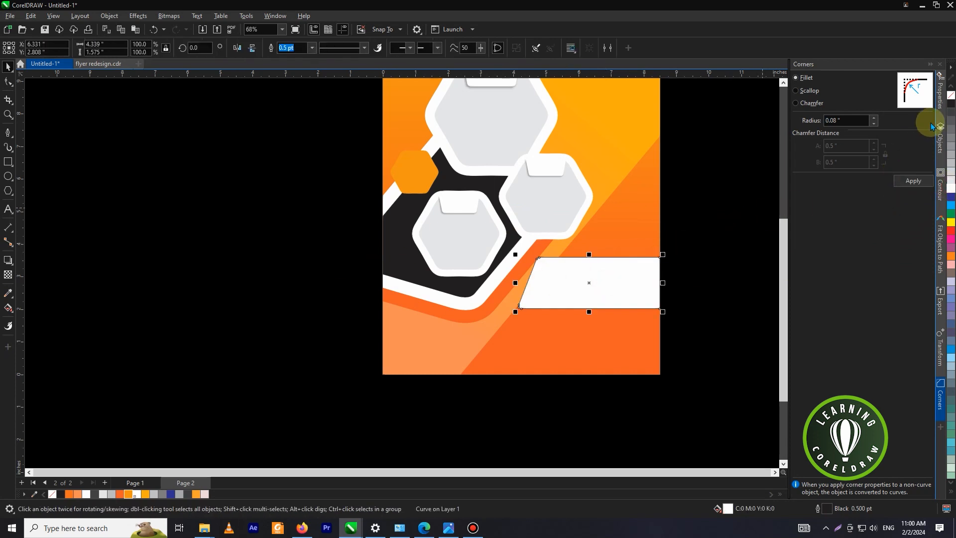
click(736, 213)
click(628, 271)
Draw a thin horizontal rectangle about 4.73 × 0.37 in across the lower part of the white panel
click(8, 164)
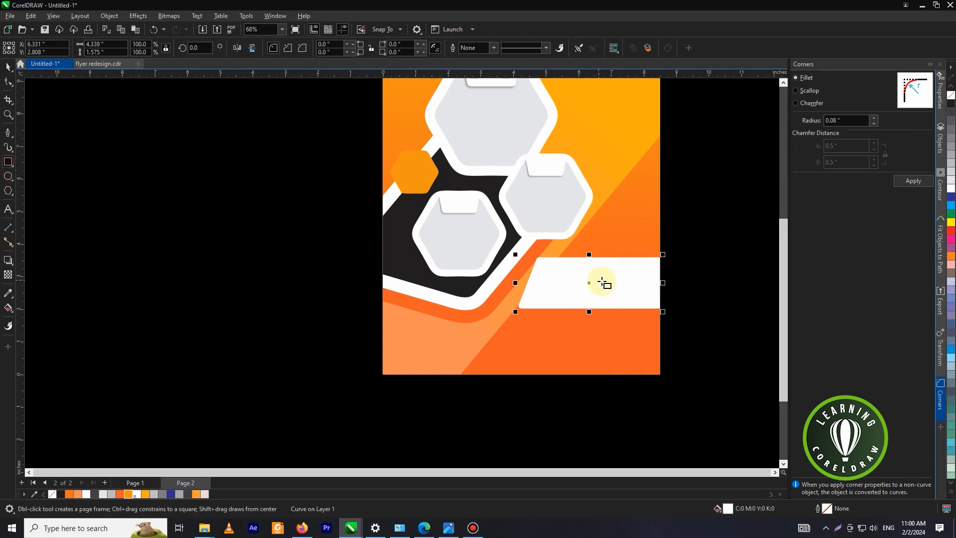
scroll(621, 292, up, 1)
drag(485, 275, 688, 304)
scroll(624, 290, up, 1)
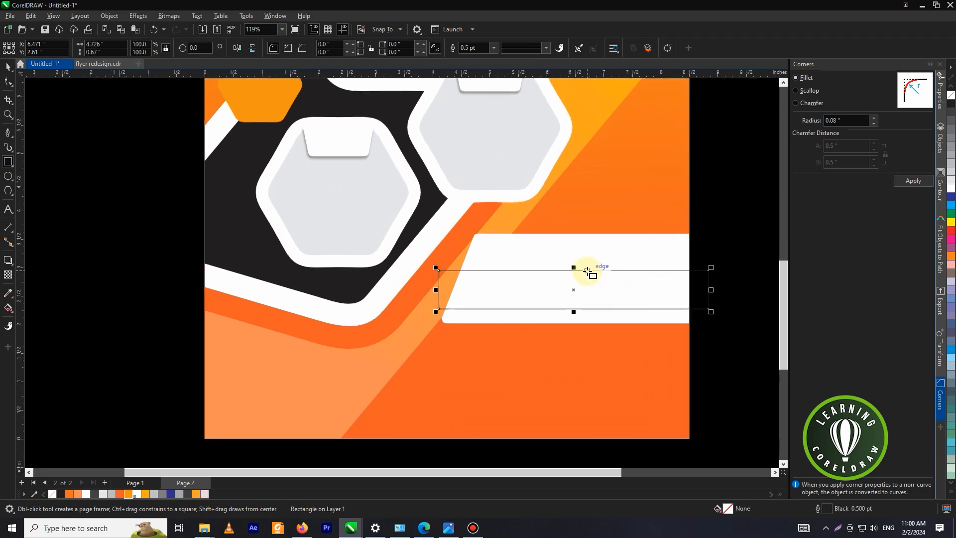
drag(574, 269, 574, 278)
scroll(596, 296, up, 1)
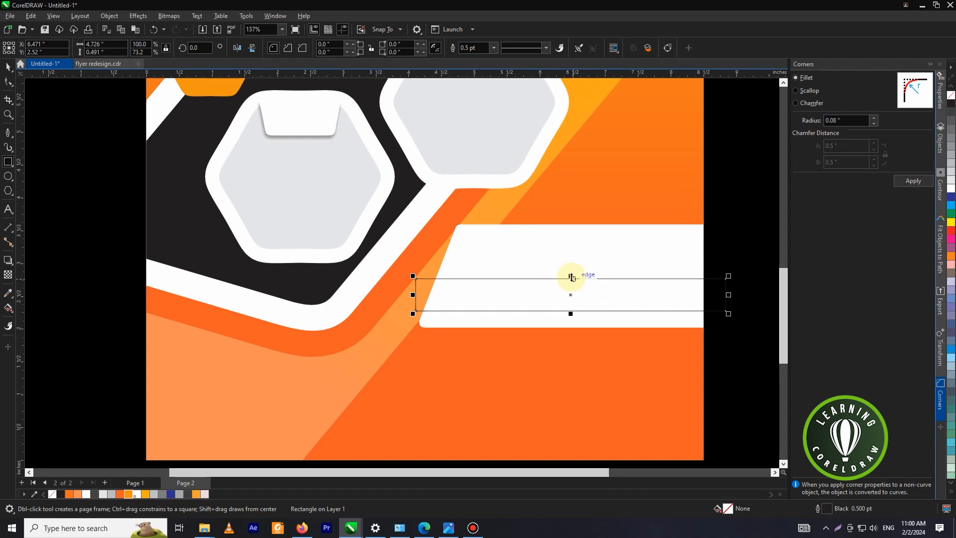
drag(571, 275, 571, 283)
scroll(573, 278, down, 2)
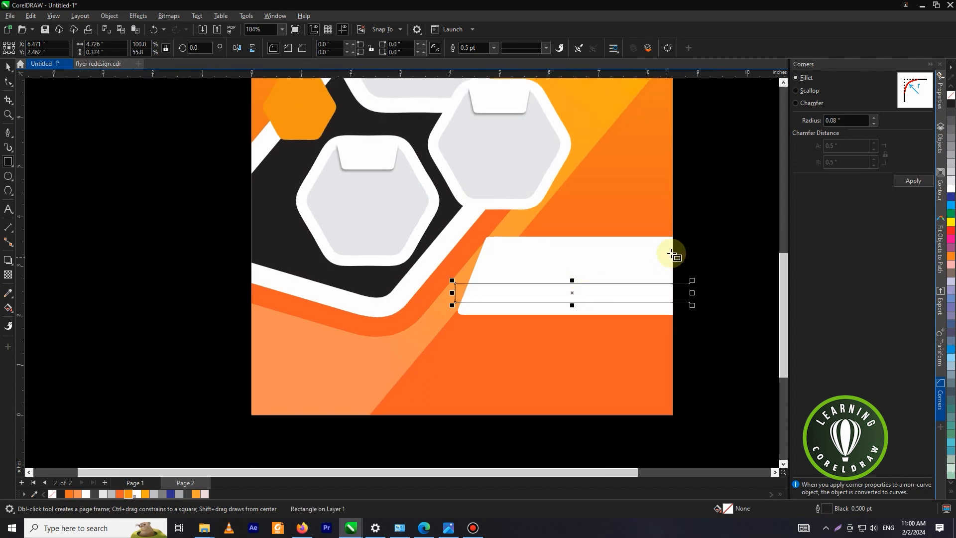
Draw a slanted straight line about 0.56 in wide and 1.30 in tall across the thin rectangle with the Pen tool
click(8, 133)
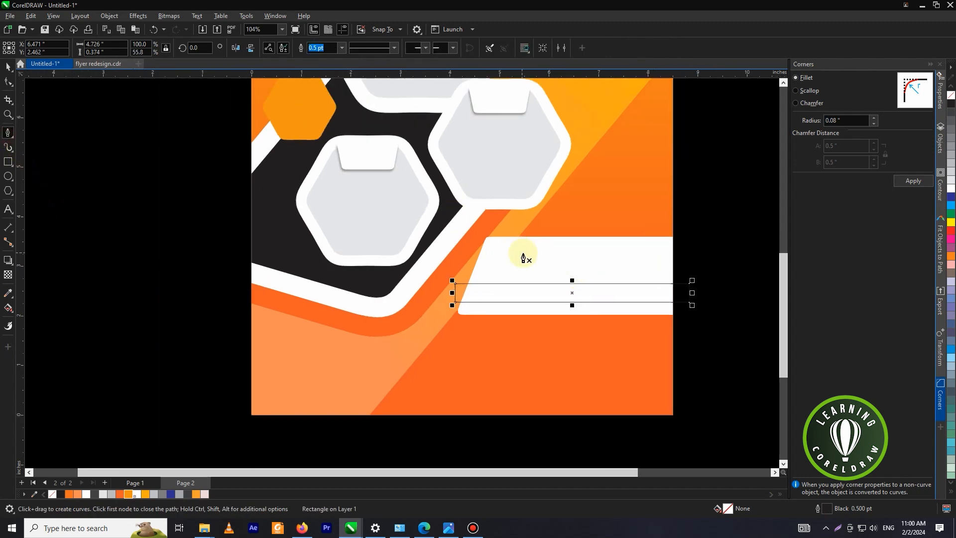
click(537, 250)
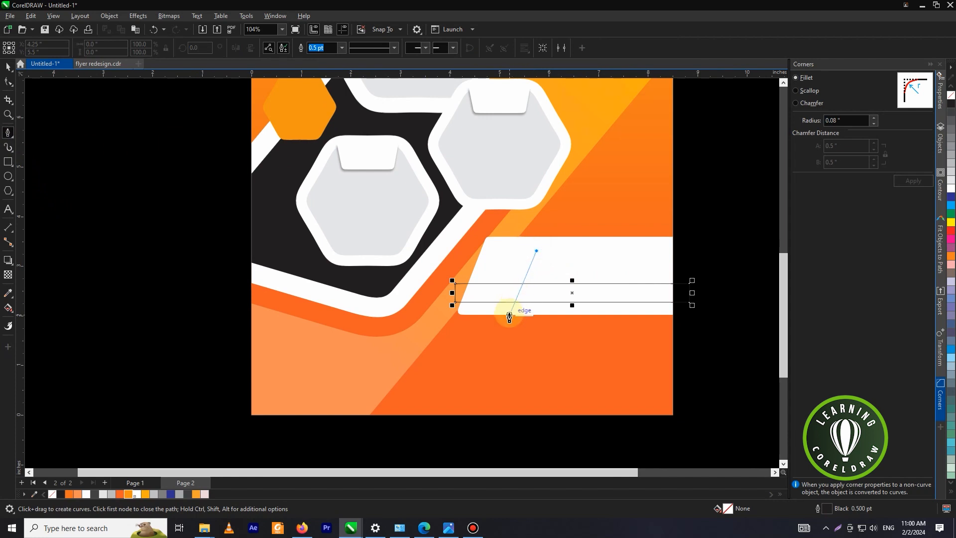
click(509, 318)
key(Escape)
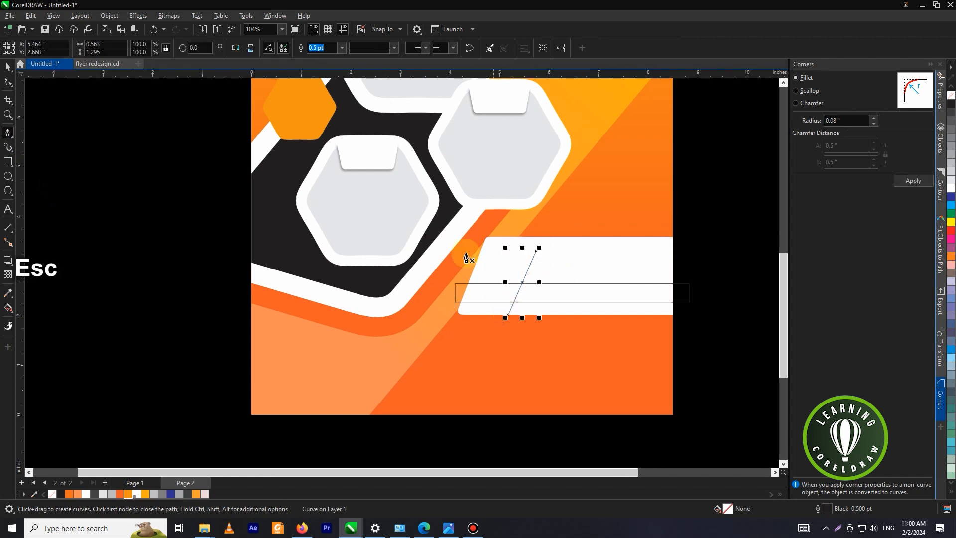
click(9, 69)
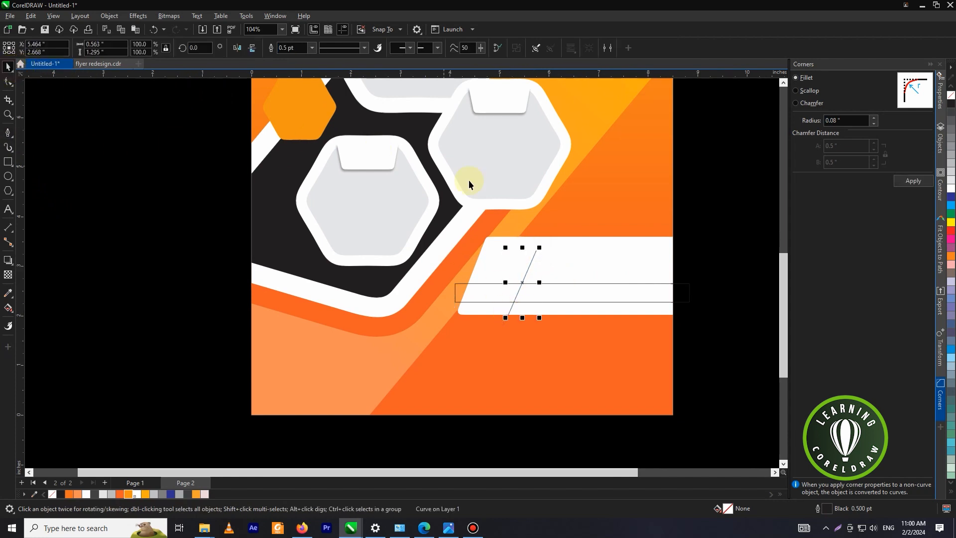
Place two copies of the slanted line to its right, spaced across the thin rectangle
scroll(506, 298, up, 1)
drag(529, 278, 623, 288)
scroll(518, 282, down, 1)
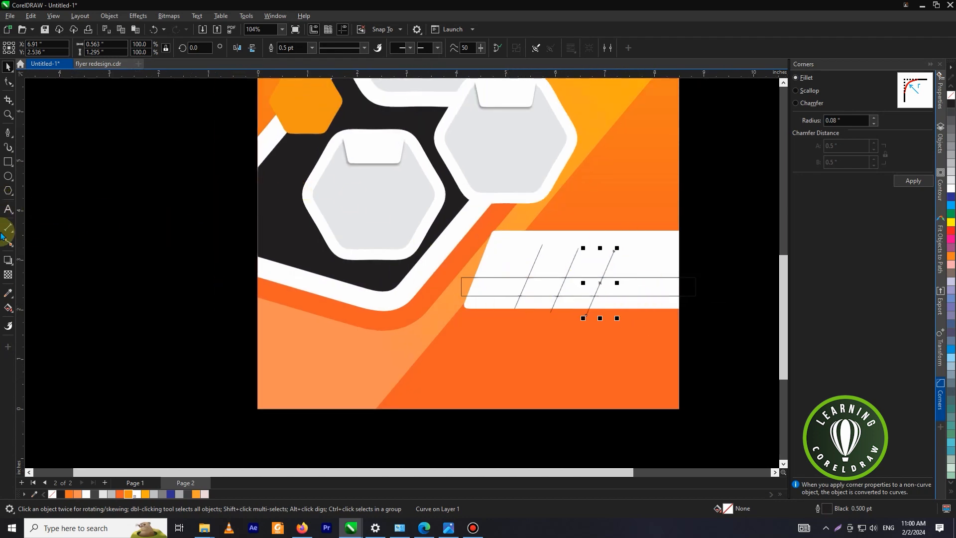
click(8, 308)
click(45, 321)
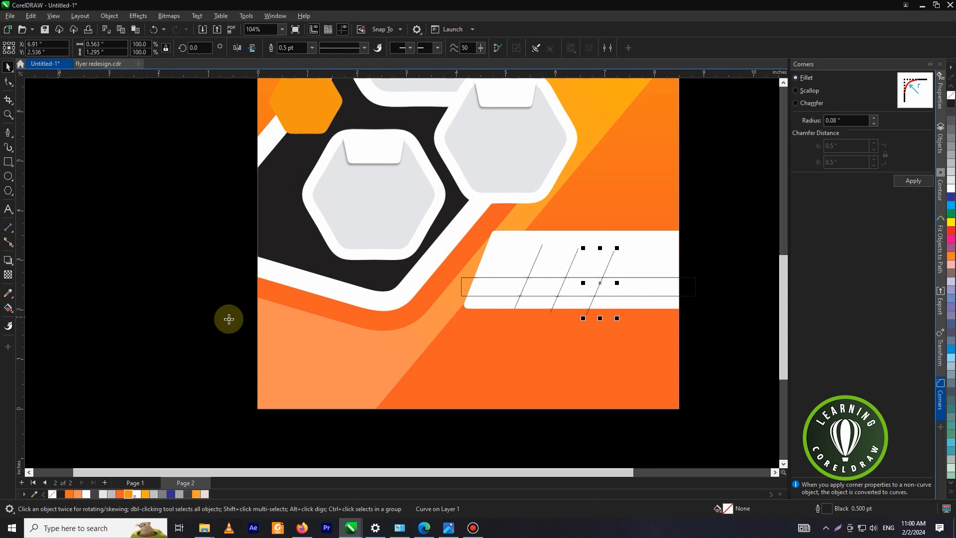
click(550, 289)
click(585, 289)
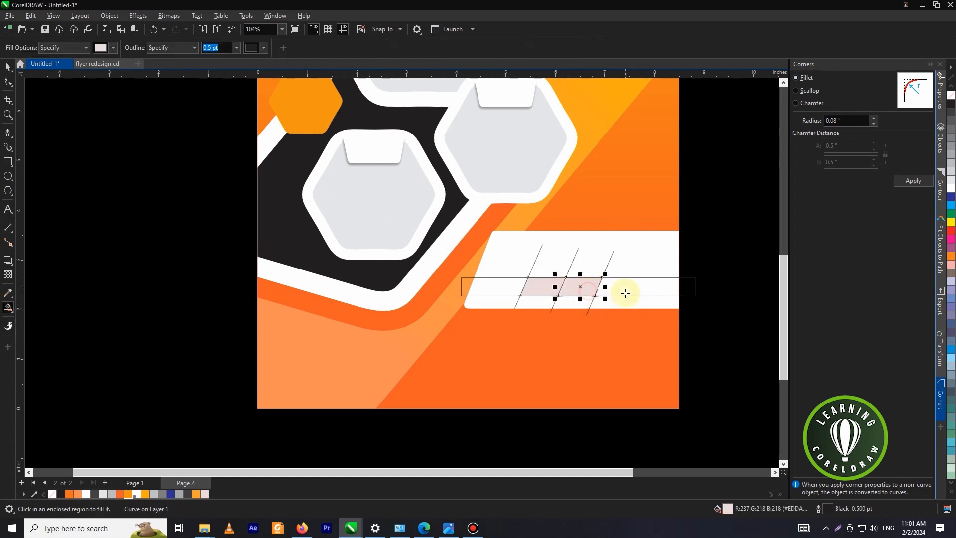
click(627, 291)
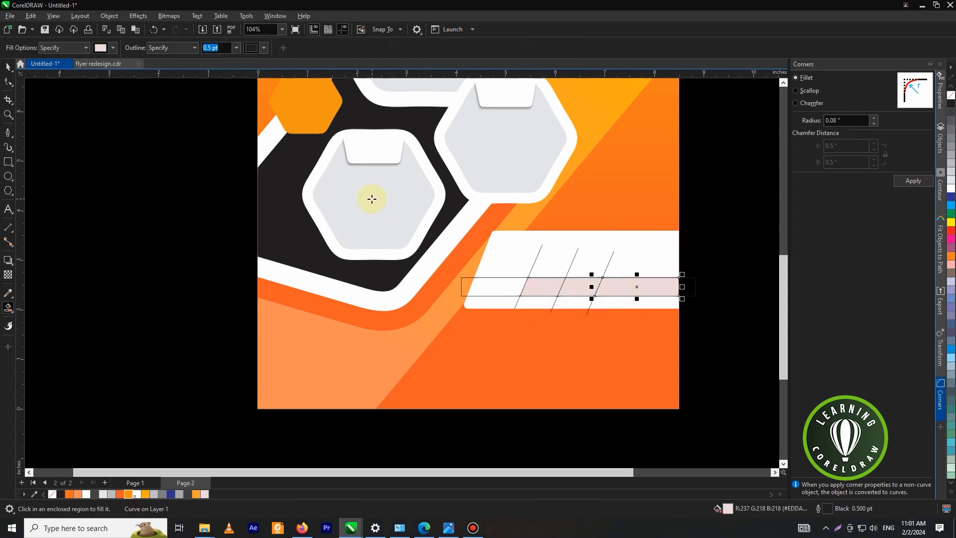
key(ctrl+z)
key(ctrl+z)
key(ctrl+z)
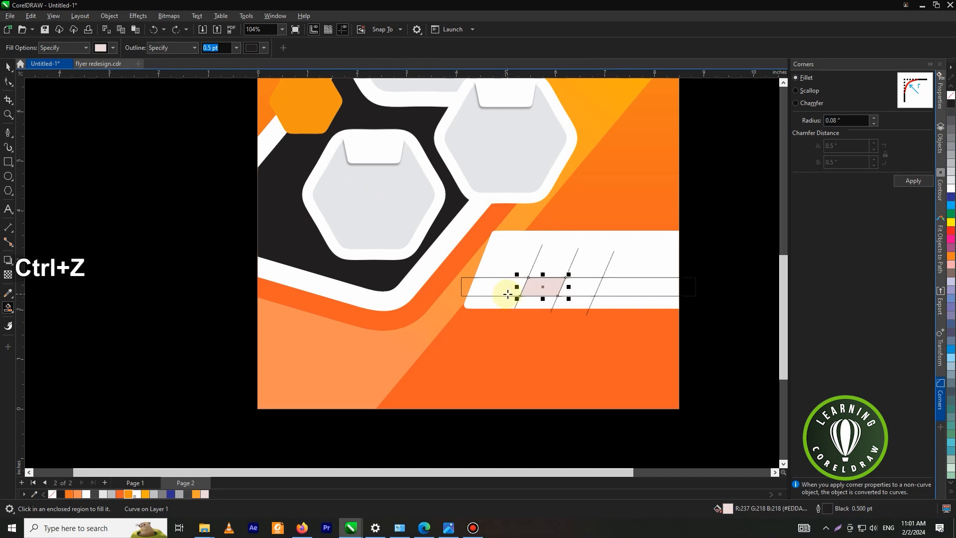
Move the first slanted line slightly left, closer to the panel's slanted side
click(8, 66)
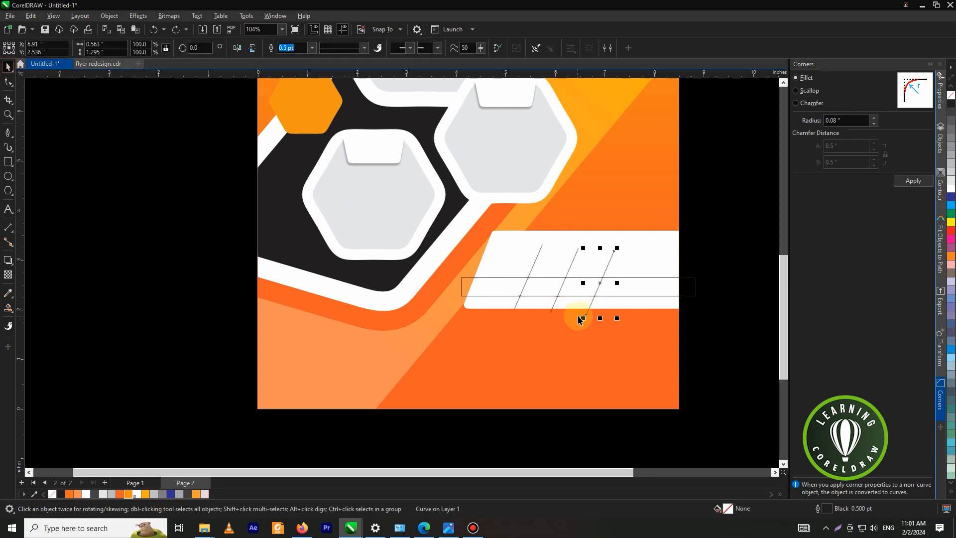
click(532, 266)
drag(532, 266, 516, 265)
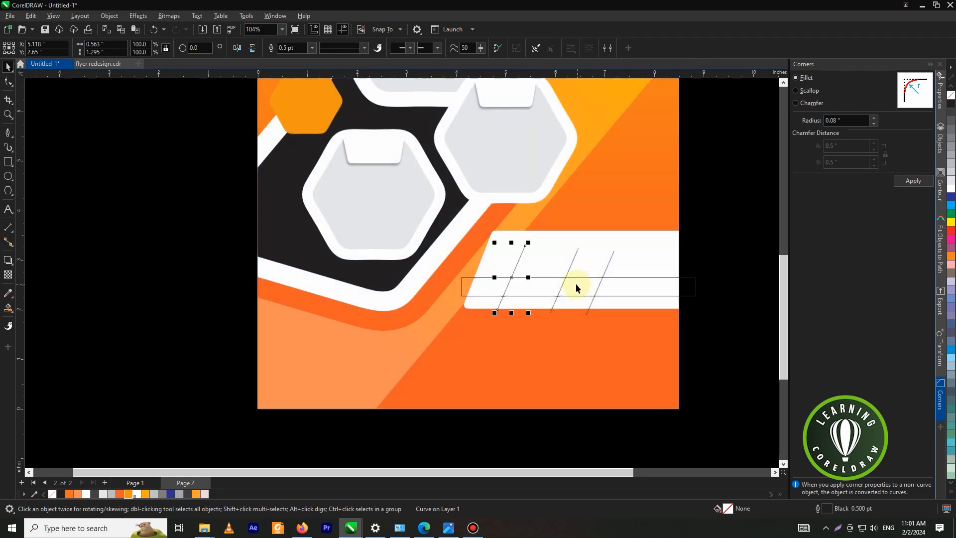
Move the middle slanted line left, and fill the three segments between the lines in the thin rectangle with pale pink using Smart Fill
click(563, 282)
drag(563, 284, 557, 287)
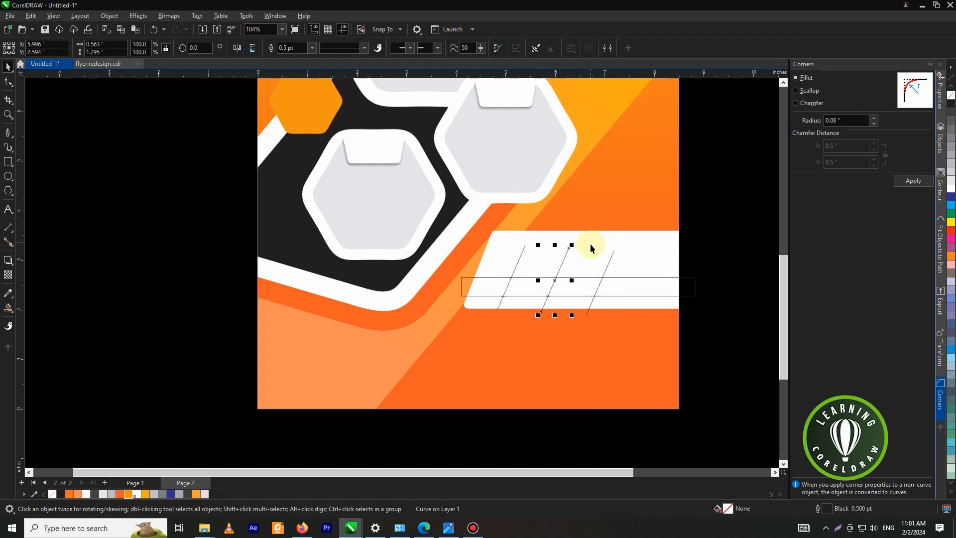
click(8, 307)
click(45, 322)
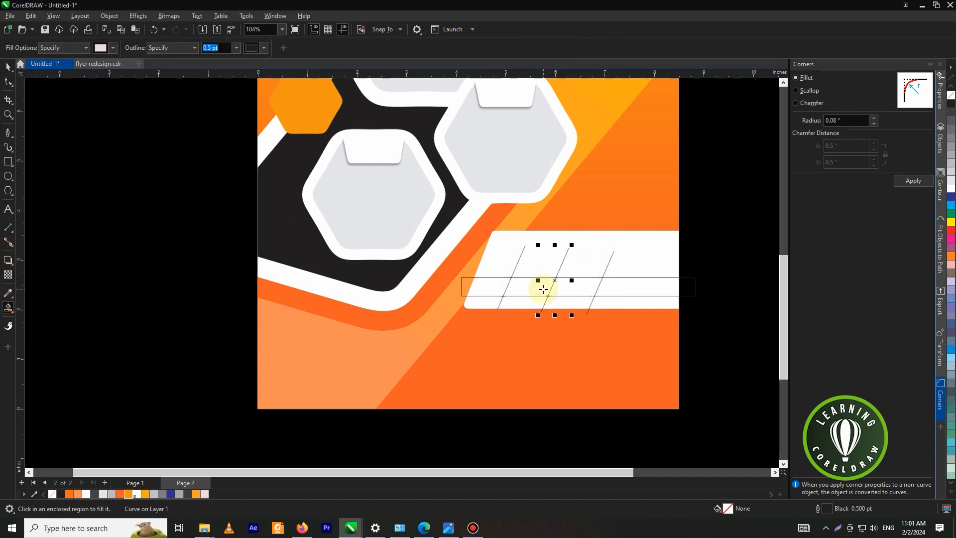
click(545, 289)
click(573, 288)
click(614, 290)
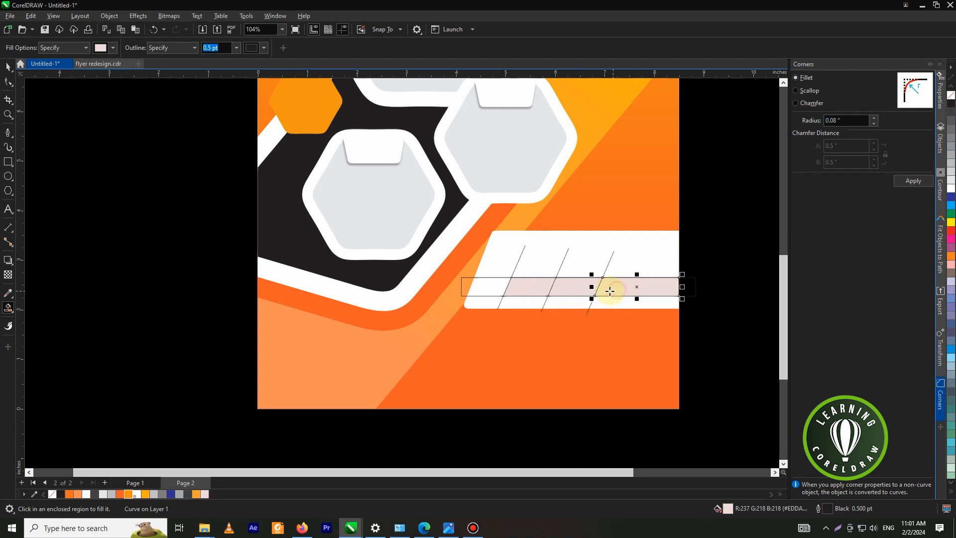
Delete the original thin rectangle and the three slanted lines, keeping only the filled segments
click(7, 67)
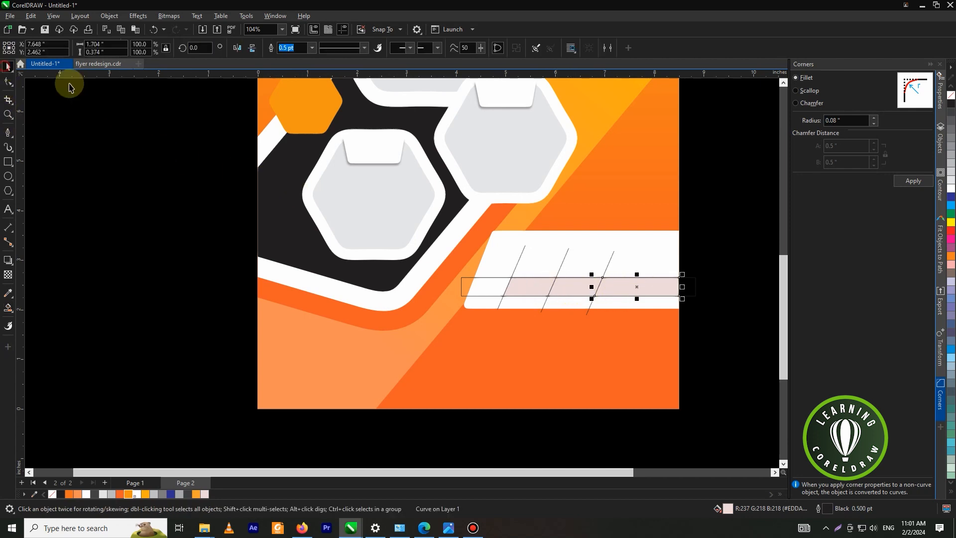
click(462, 283)
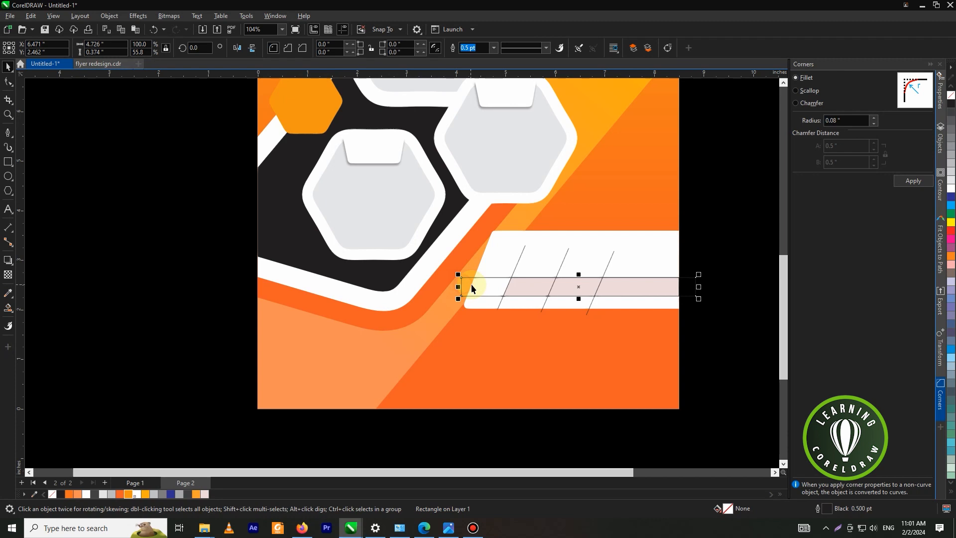
key(Delete)
click(518, 263)
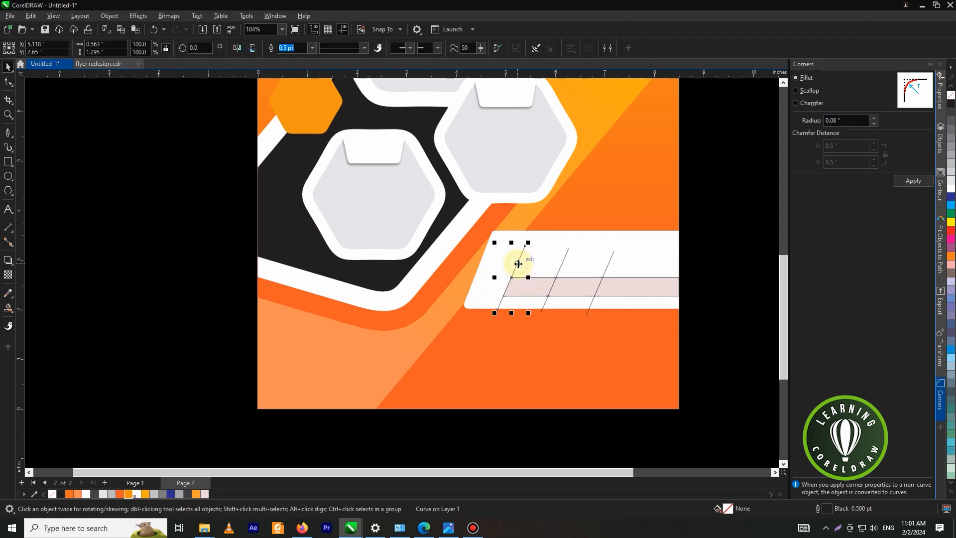
key(Delete)
click(563, 263)
key(Delete)
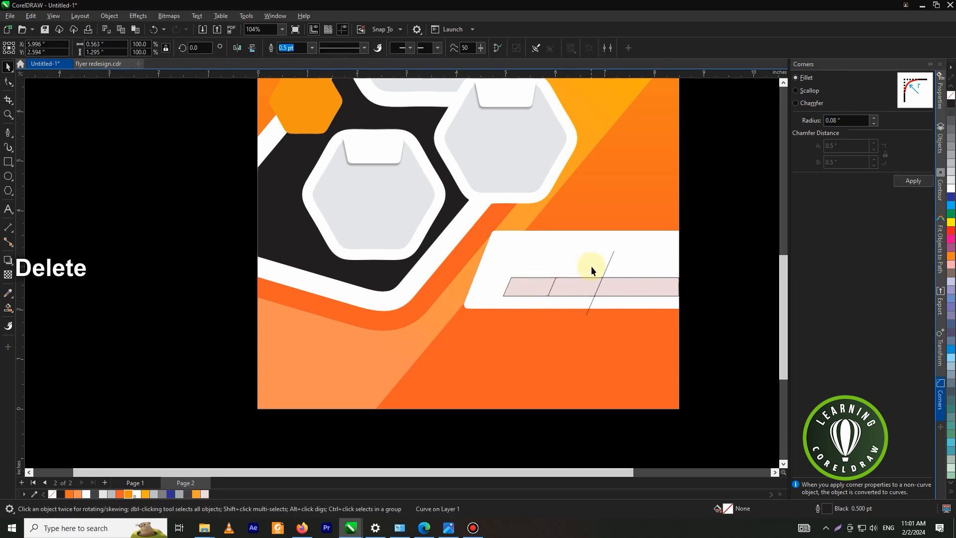
click(605, 273)
click(606, 273)
key(Delete)
Recolor the strip segments from right to left as black, 30% Black and light gray, and remove their outlines
click(618, 287)
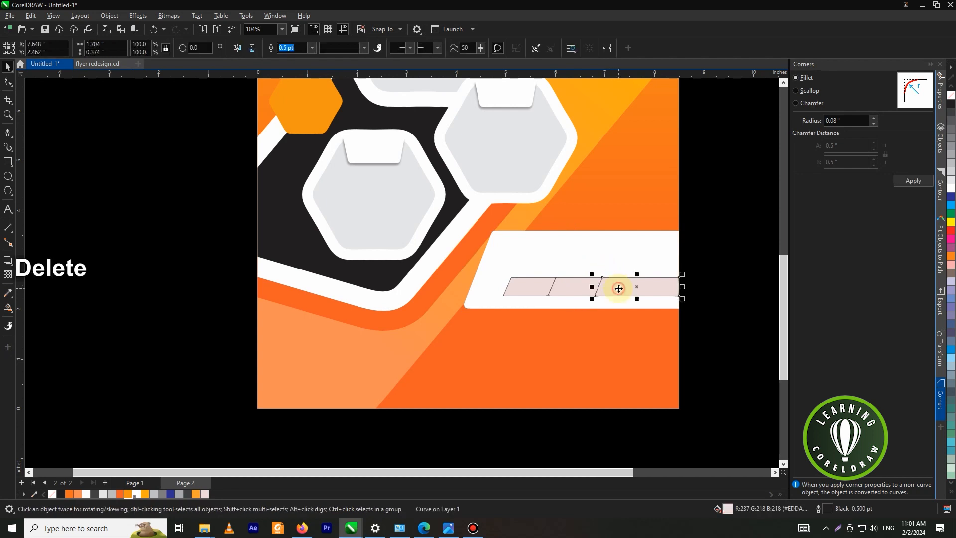
click(62, 494)
click(570, 295)
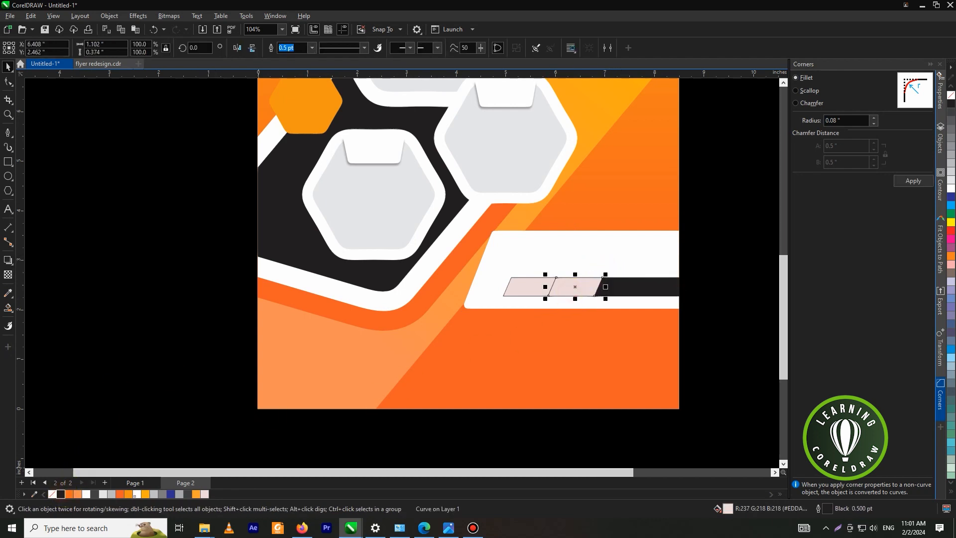
click(110, 494)
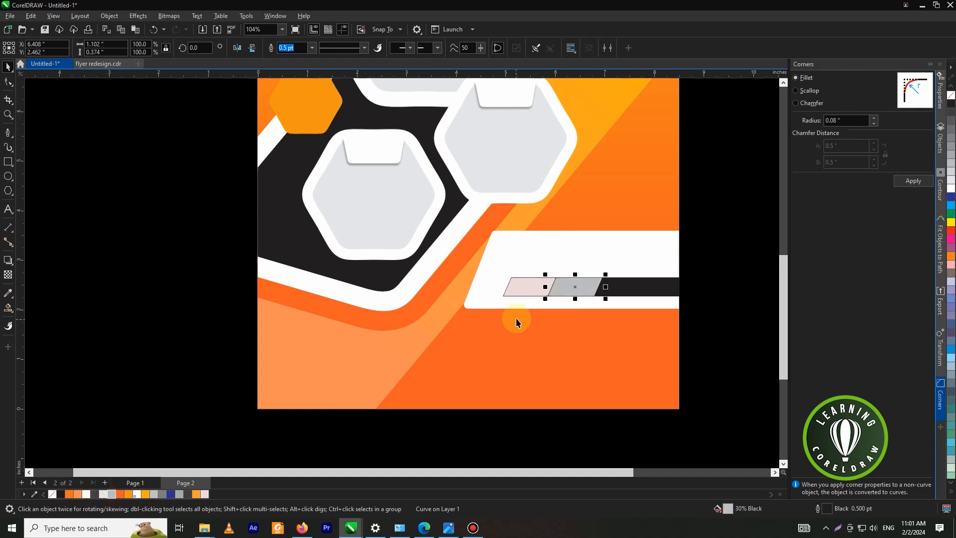
click(523, 294)
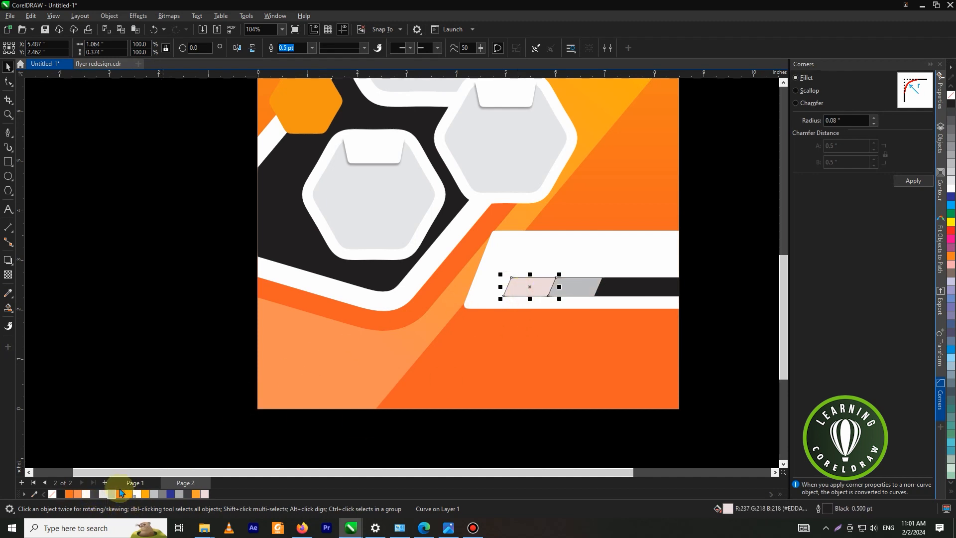
click(103, 495)
drag(711, 252, 478, 305)
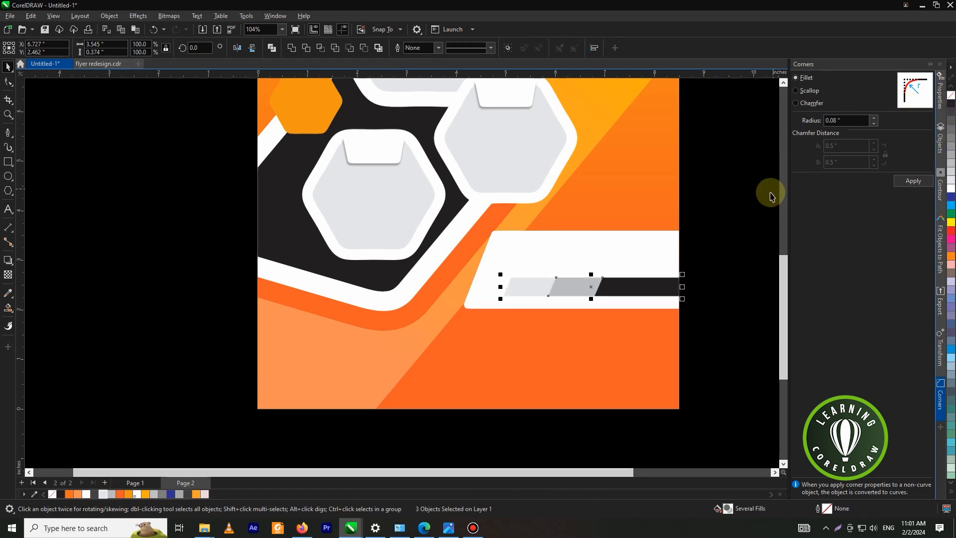
click(751, 202)
Draw a right-pointing pentagon arrow shape about 1.33 × 1.10 in near the page's lower-left area
scroll(678, 289, down, 3)
scroll(679, 289, down, 2)
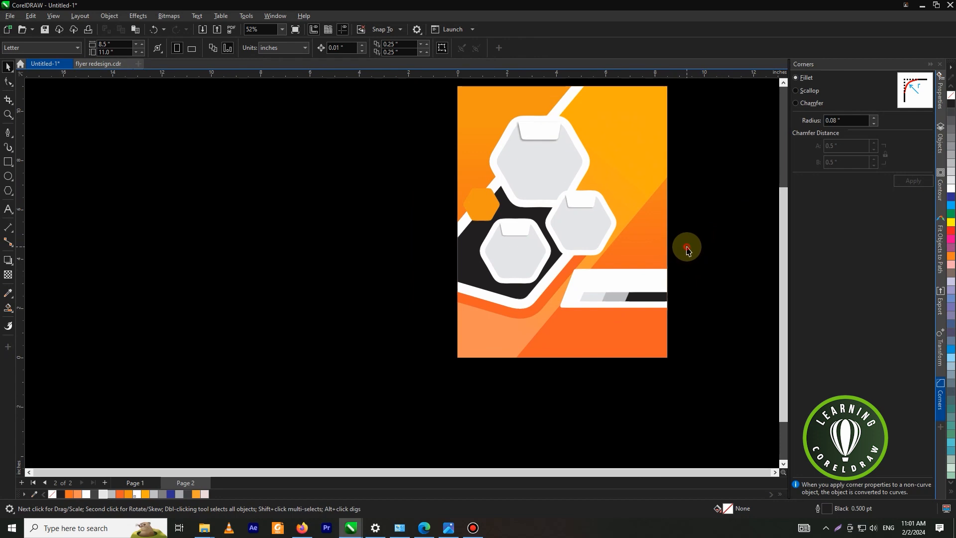
click(8, 194)
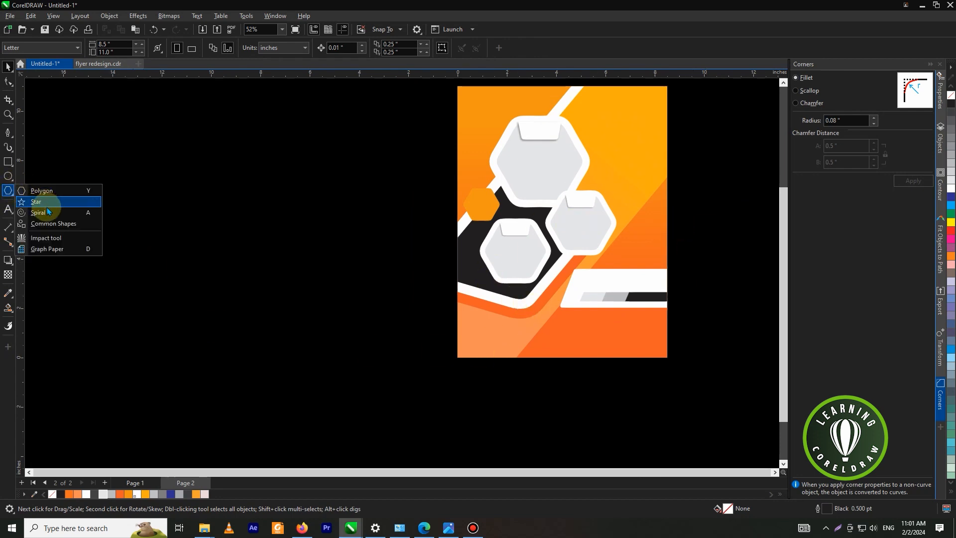
click(40, 222)
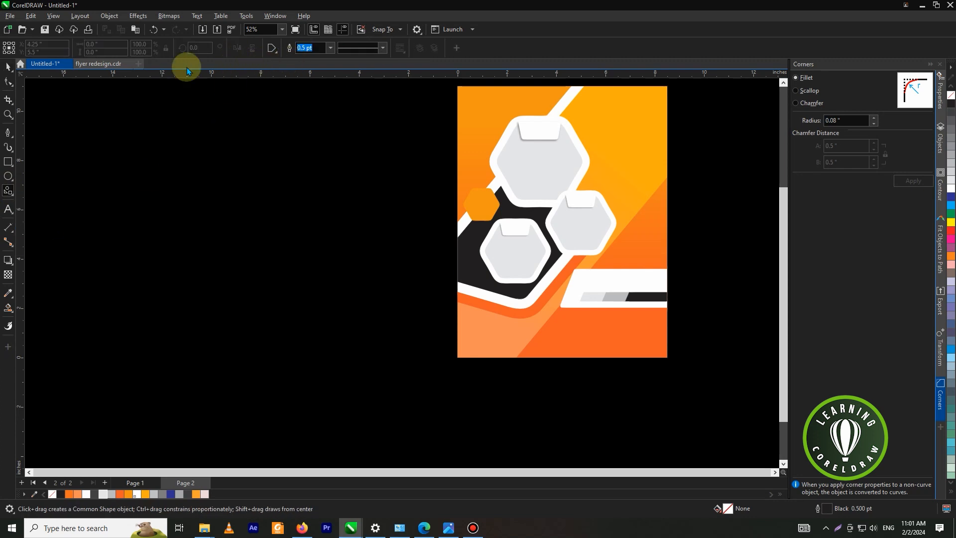
click(272, 49)
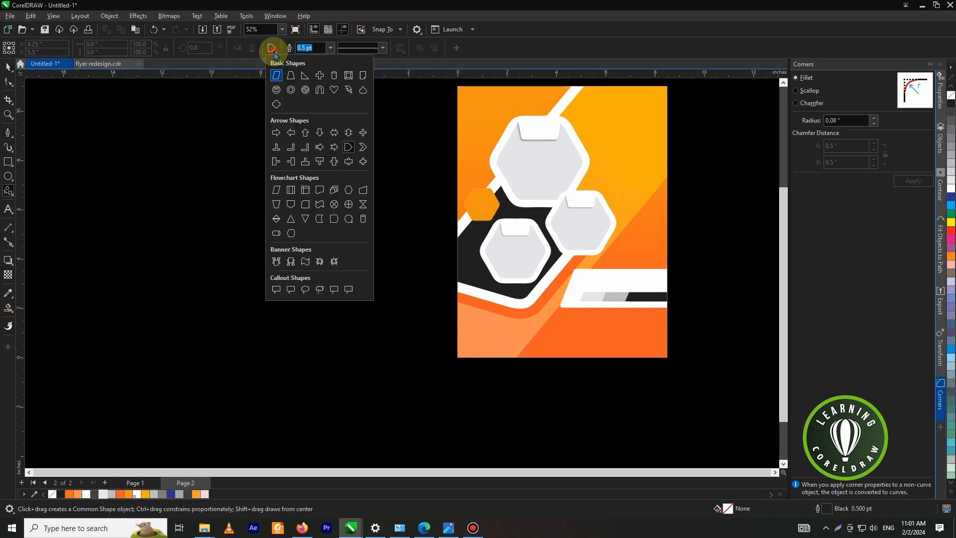
click(350, 148)
scroll(537, 333, up, 2)
drag(498, 317, 519, 345)
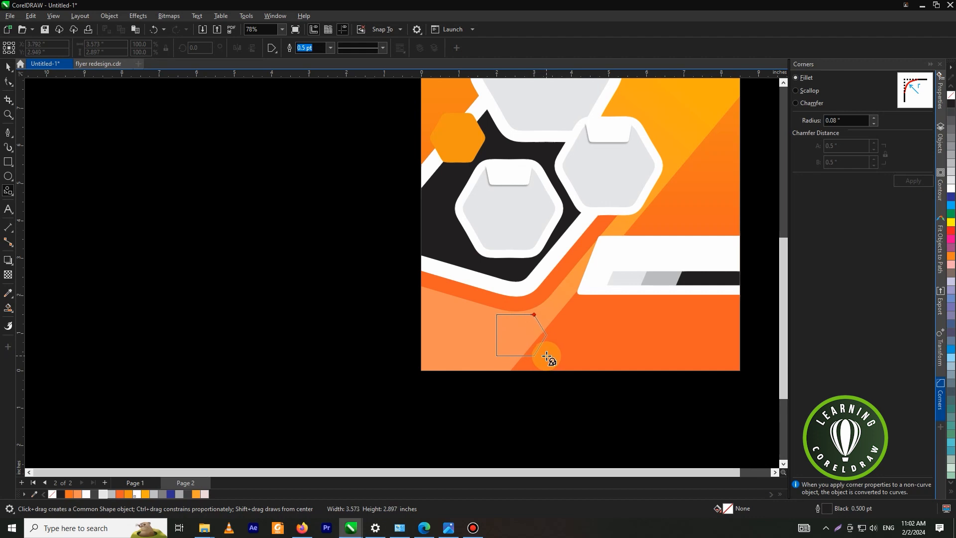
drag(547, 357, 546, 356)
Draw a rectangle from beyond the page's left edge to the arrow shape, adjusted to overlap it at the same height
scroll(530, 320, down, 2)
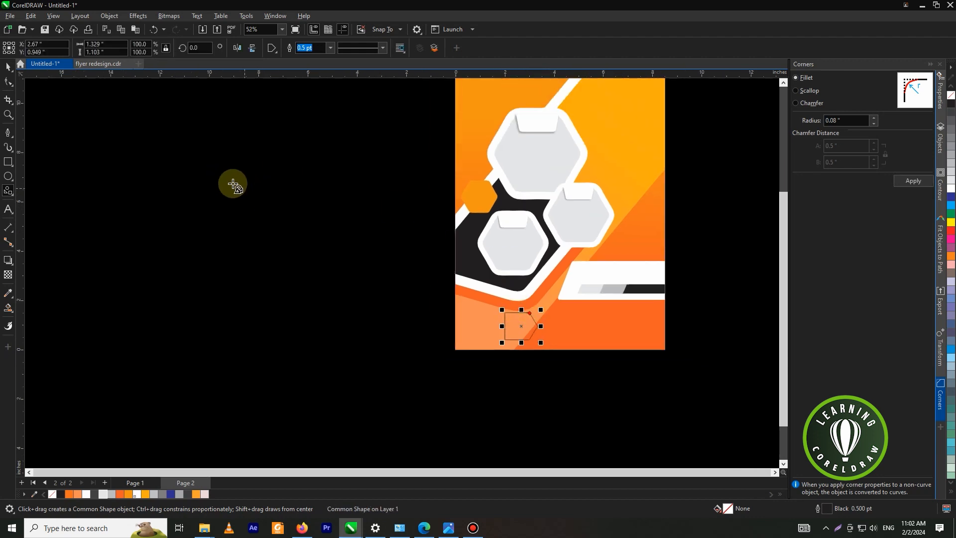
click(8, 162)
scroll(433, 317, up, 1)
drag(403, 290, 530, 345)
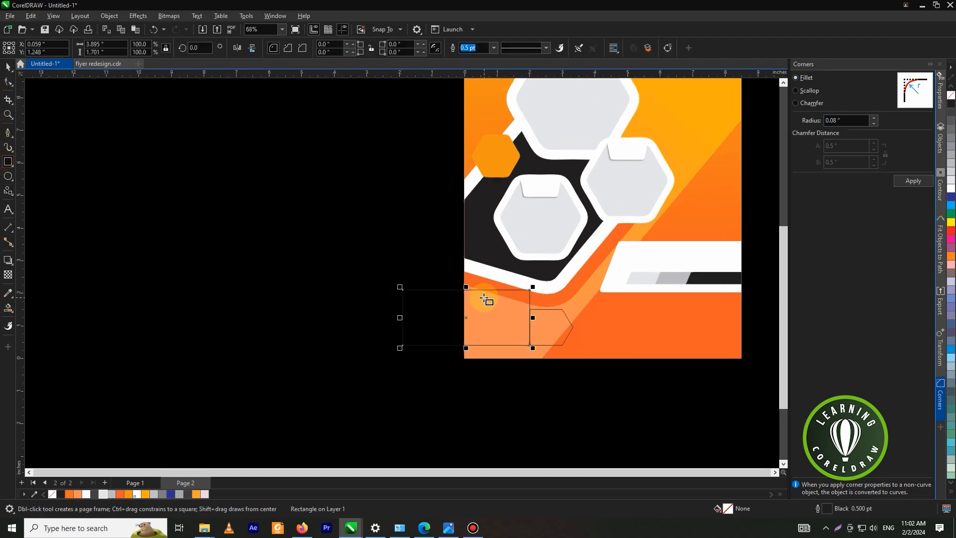
scroll(485, 297, up, 1)
drag(463, 285, 534, 308)
Weld the rectangle and the pentagon arrow shape into one banner outline
click(8, 66)
scroll(585, 360, up, 2)
click(540, 320)
shift+click(553, 314)
click(292, 48)
click(291, 172)
click(485, 321)
Round the tip node of the arrow banner with a 0.08 in fillet
click(8, 82)
scroll(591, 323, up, 1)
scroll(593, 323, up, 1)
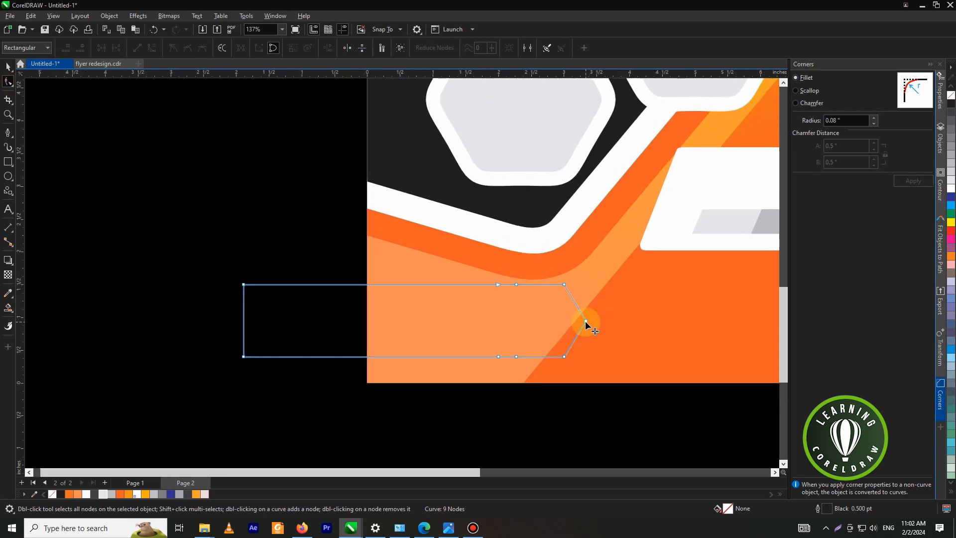
click(586, 321)
click(921, 182)
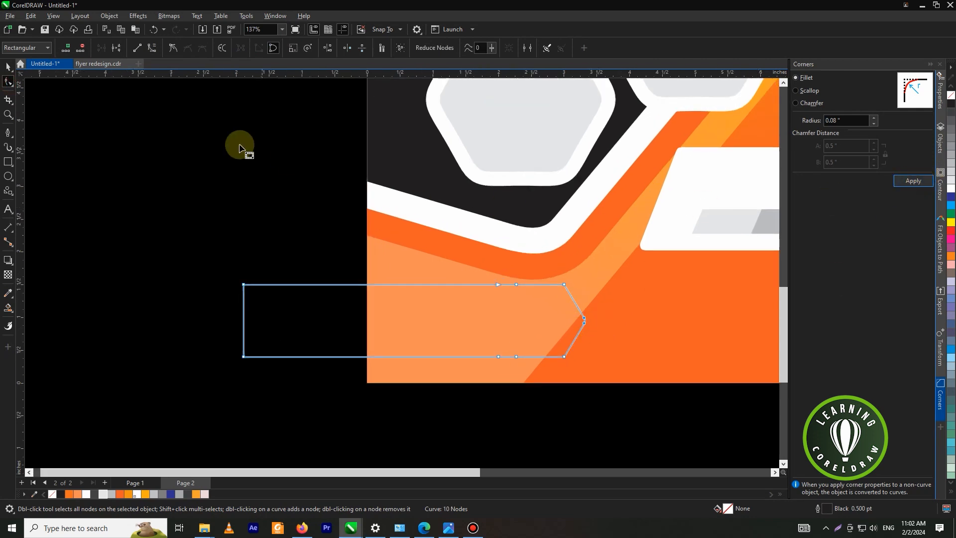
Shift and scale the arrow banner to about 5.07 × 1.07 in, and fill it black
click(8, 66)
drag(438, 335, 476, 324)
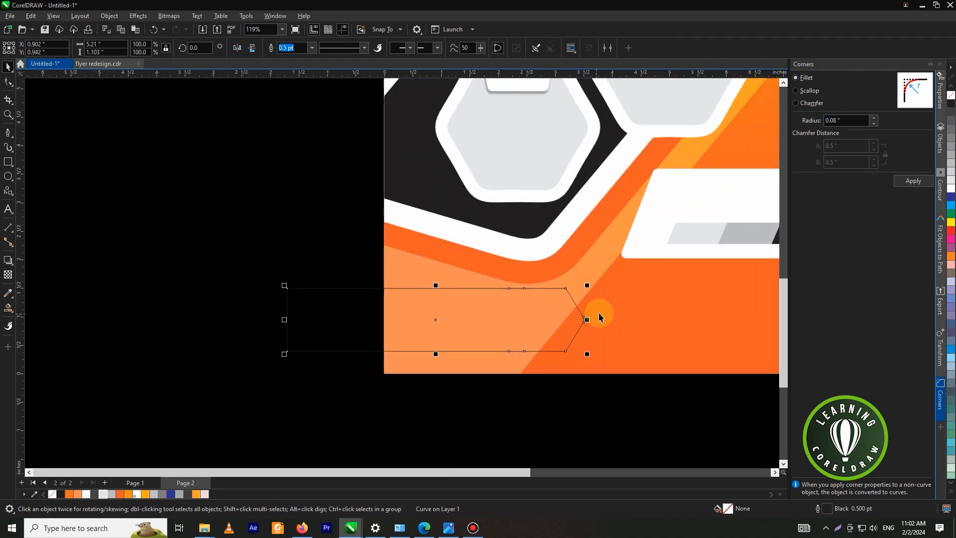
drag(588, 288, 583, 287)
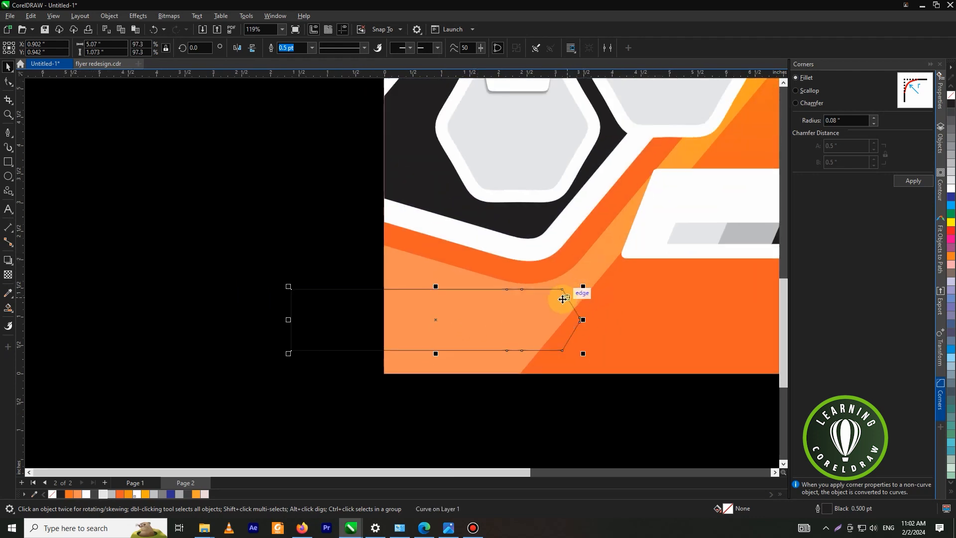
click(60, 494)
click(267, 364)
Try to shorten the black banner by stretching its left end in to the page's left edge
click(333, 332)
drag(289, 321, 380, 321)
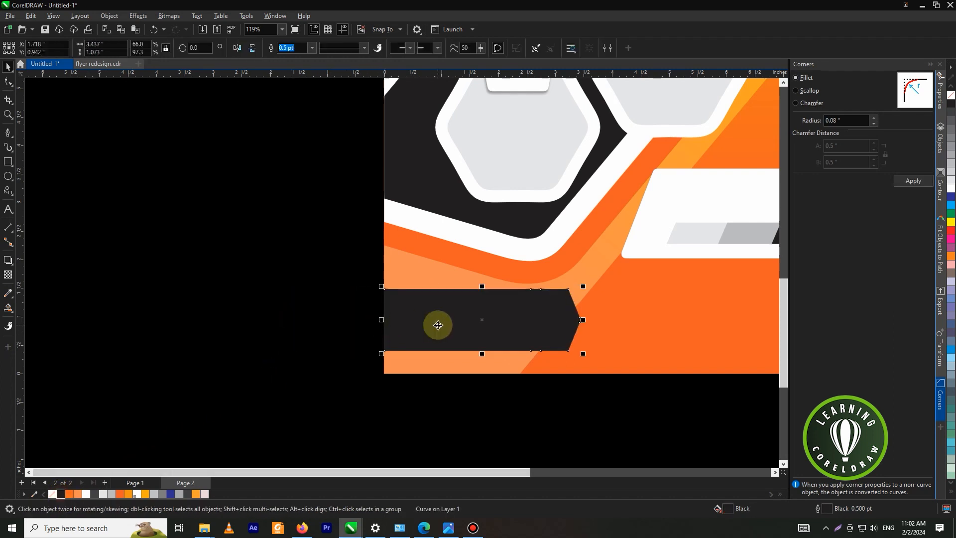
scroll(438, 324, down, 1)
click(350, 325)
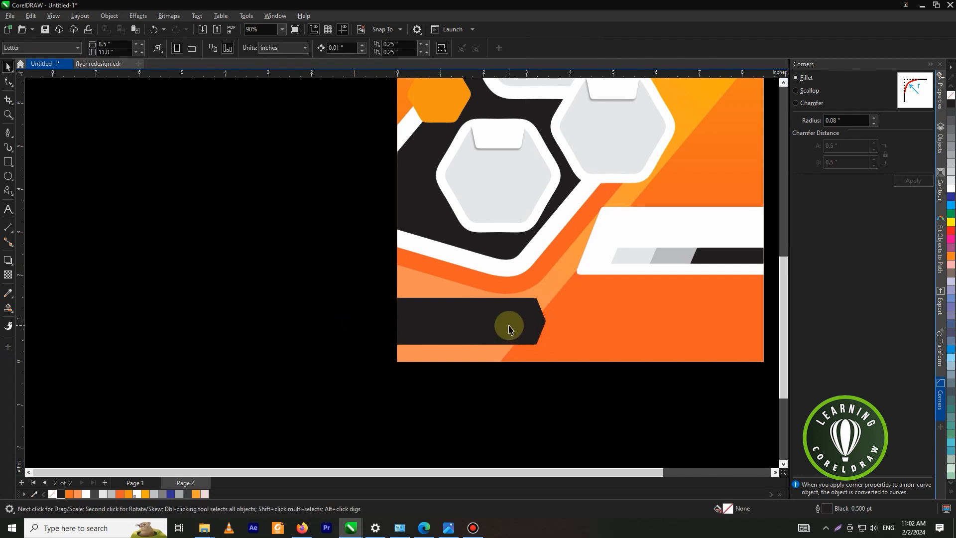
key(ctrl+z)
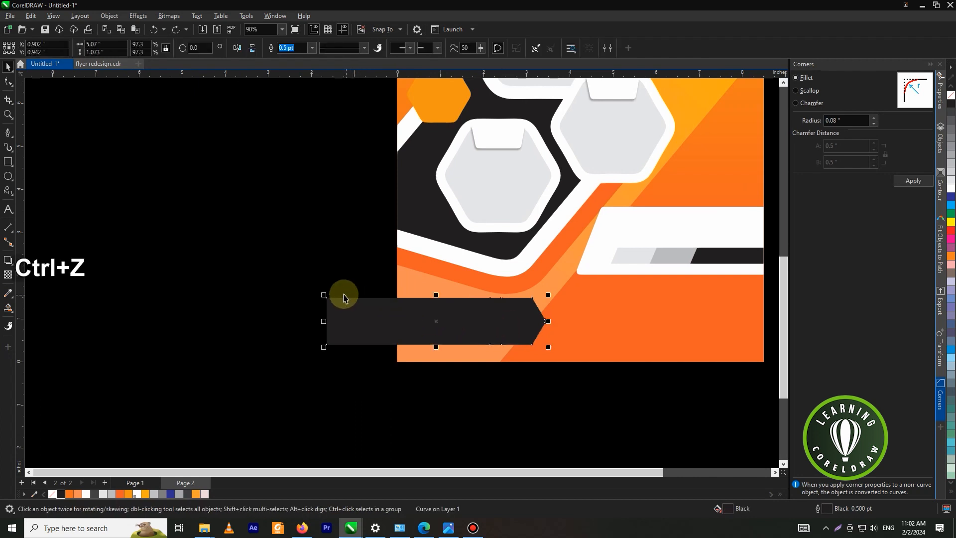
Draw a rectangle about 5.93 × 4.91 in outside the page, flush with its left edge and covering the banner's overhang
click(8, 161)
drag(142, 181, 397, 392)
click(8, 66)
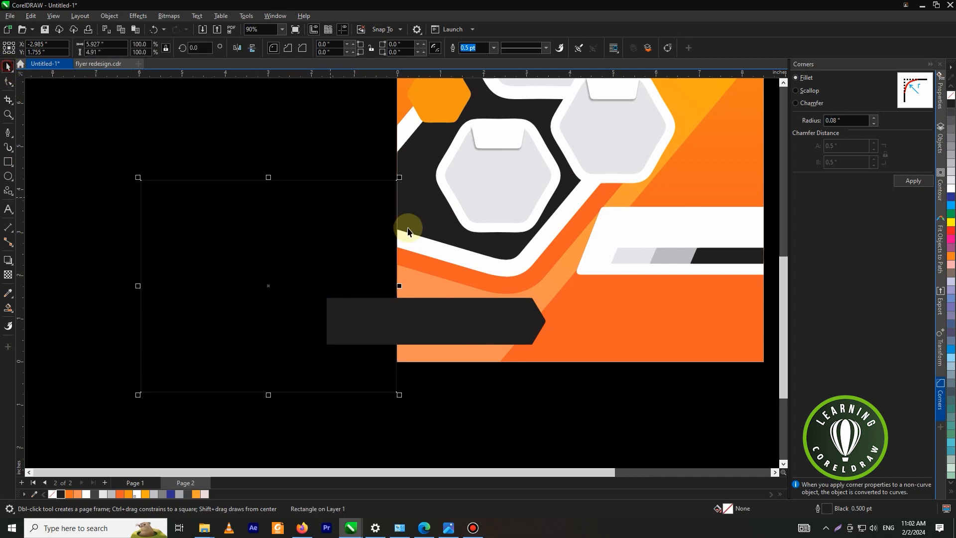
Trim the black banner's overhang with the off-page rectangle, and delete that rectangle
shift+click(477, 327)
click(305, 46)
click(299, 225)
key(Delete)
Paste the three car mechanic photos and arrange them off the page to the left of the flyer
scroll(448, 284, down, 3)
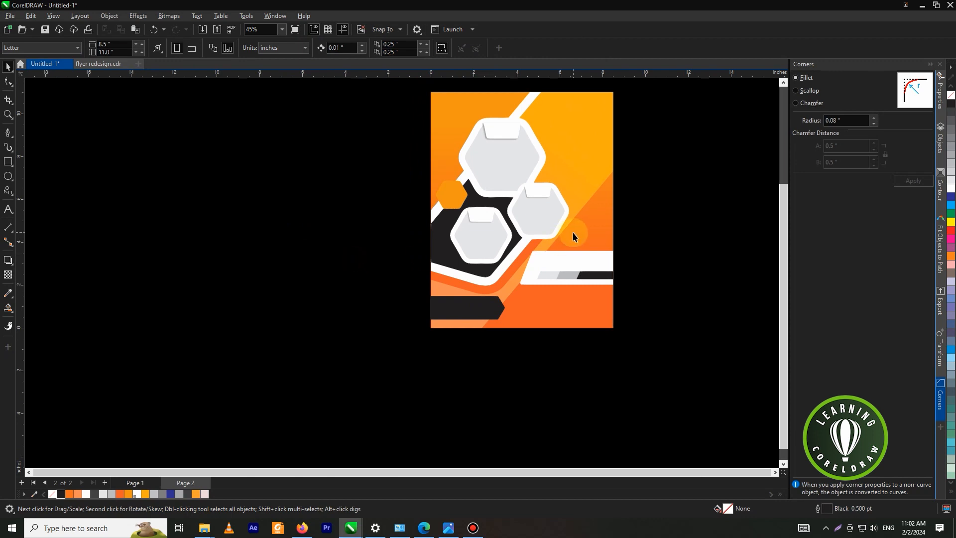
scroll(598, 219, down, 1)
scroll(622, 201, up, 1)
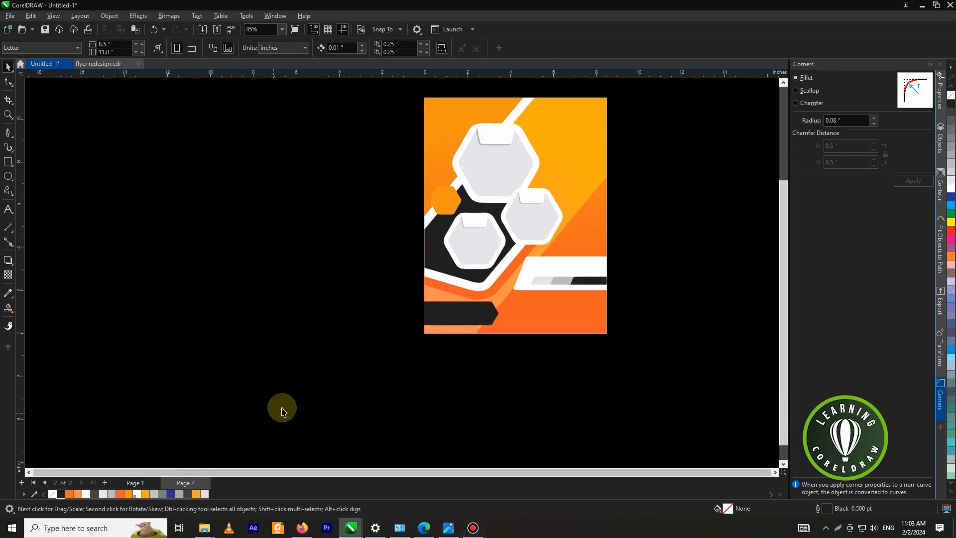
key(ctrl+v)
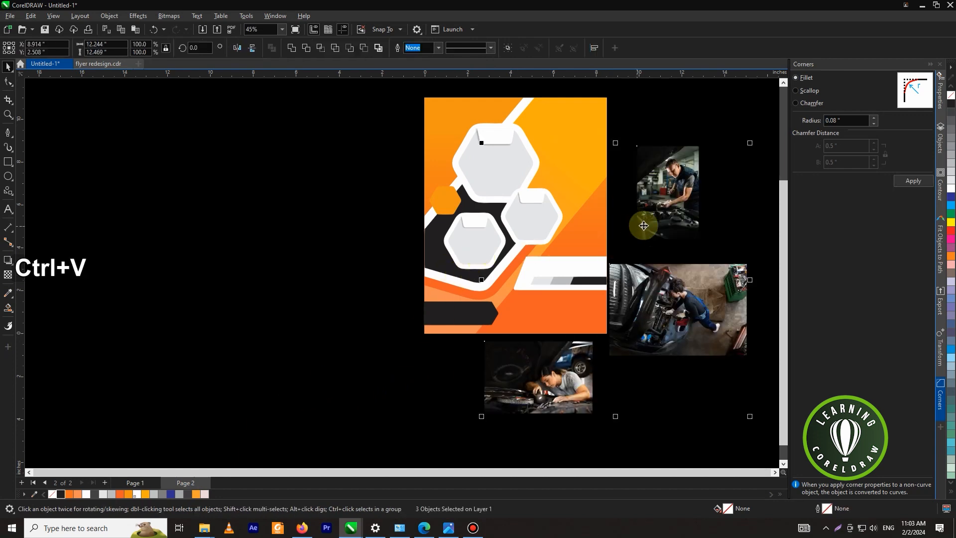
drag(670, 201, 327, 199)
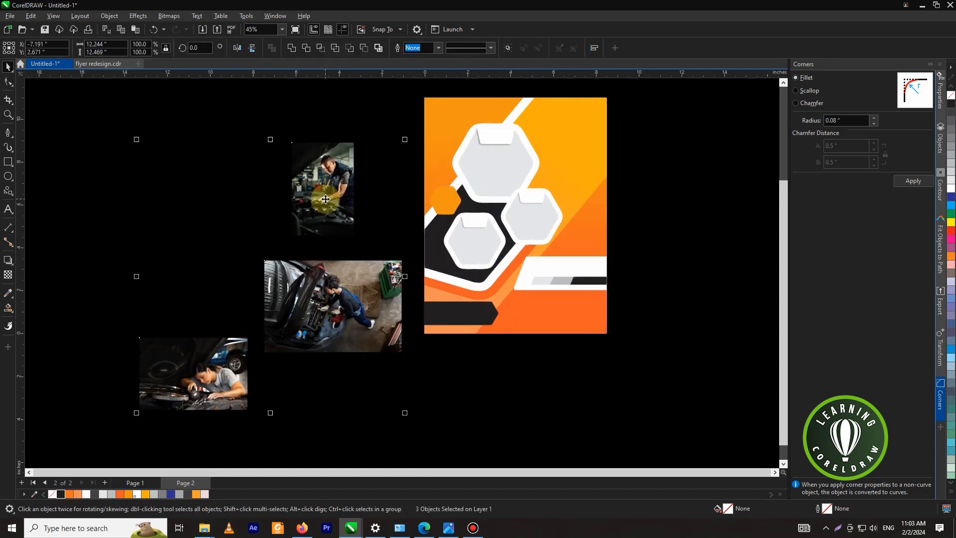
click(399, 172)
drag(216, 350, 215, 169)
Ungroup the large hexagon photo frame and clear the selection
click(494, 160)
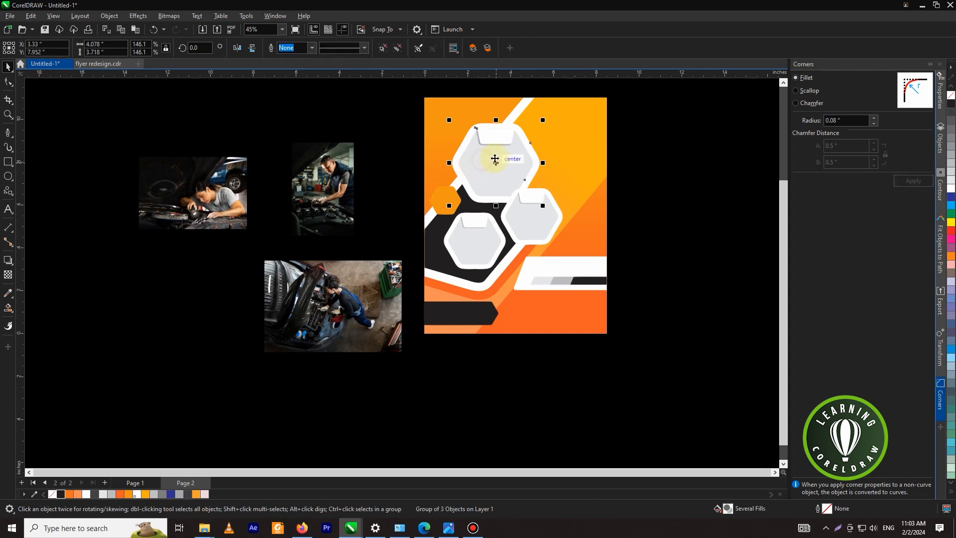
click(383, 47)
click(379, 102)
Try to PowerClip the leftmost mechanic photo inside the large hexagon frame
right_click(210, 177)
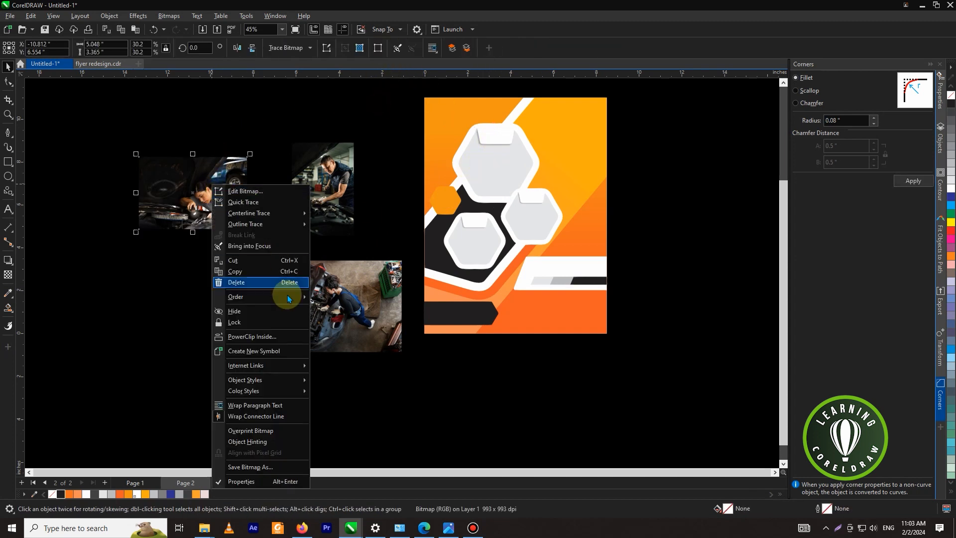
click(279, 334)
click(491, 175)
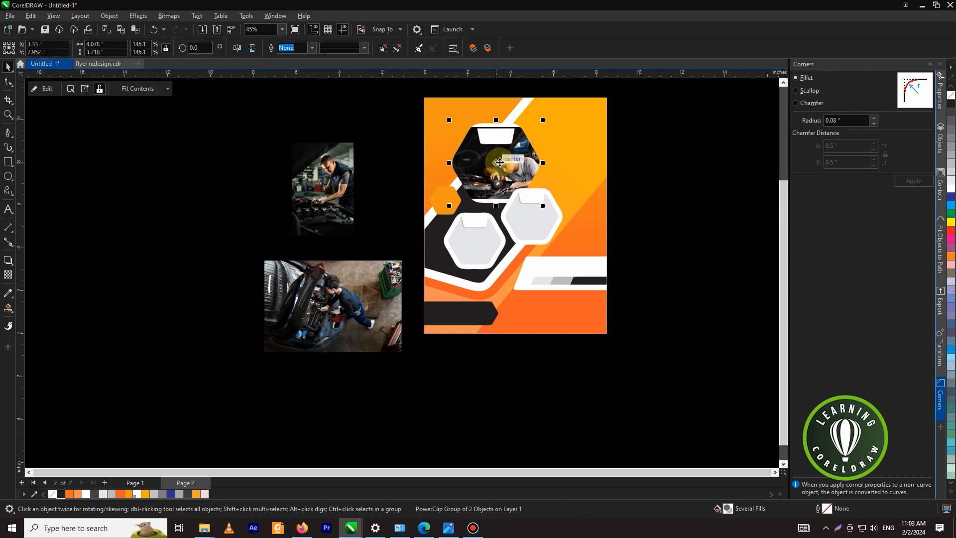
scroll(493, 162, up, 1)
key(ctrl+z)
Undo the last PowerClip and ungroup the large hexagon frame into separate shapes
click(449, 151)
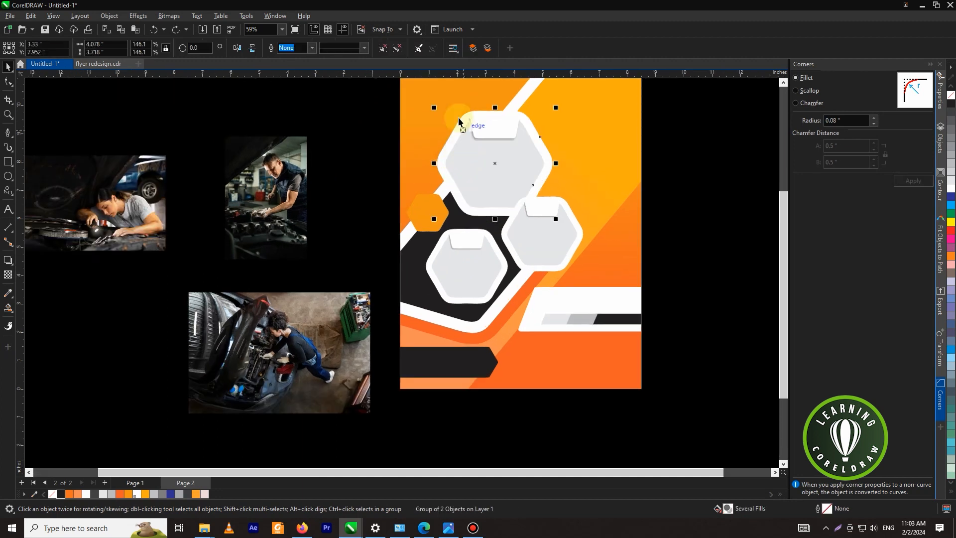
click(367, 106)
PowerClip the leftmost mechanic photo inside the grey hexagon of the large frame
click(124, 177)
right_click(125, 176)
click(152, 331)
click(473, 162)
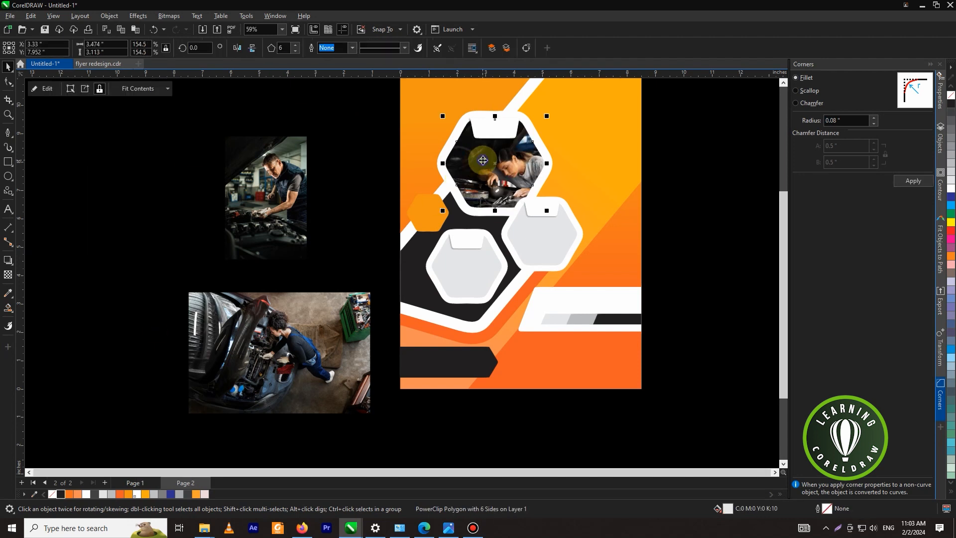
Edit the large hexagon's PowerClip to shift the photo left so the mechanic sits nearer the middle, and finish editing
right_click(479, 156)
click(505, 178)
drag(522, 165, 507, 167)
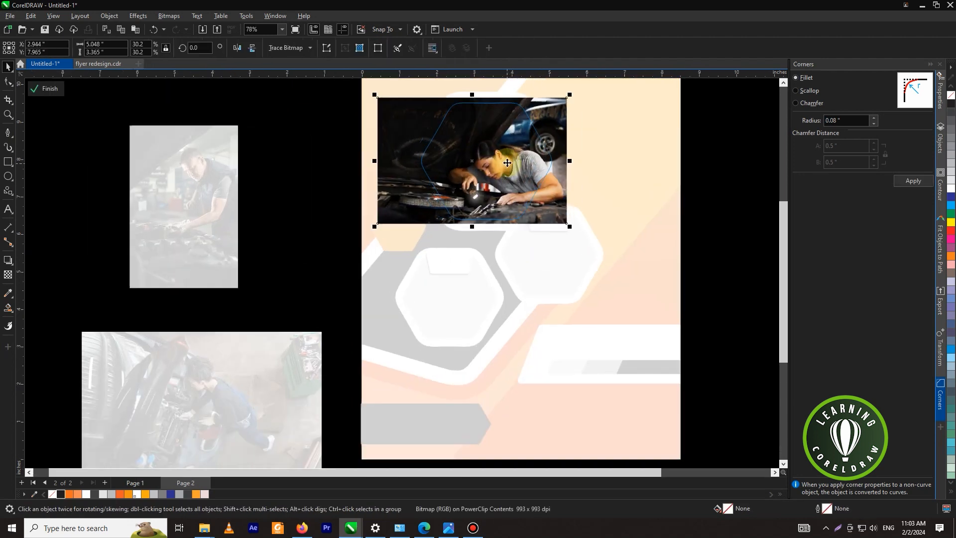
right_click(500, 152)
click(524, 161)
scroll(524, 160, down, 2)
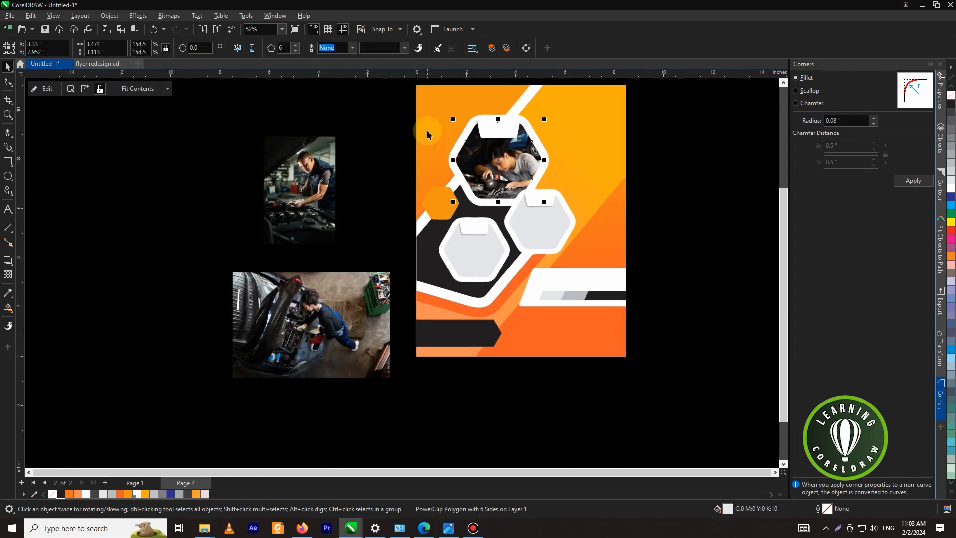
Ungroup the right hexagon frame and PowerClip the upright photo of the standing mechanic inside its grey hexagon
click(295, 169)
right_click(295, 169)
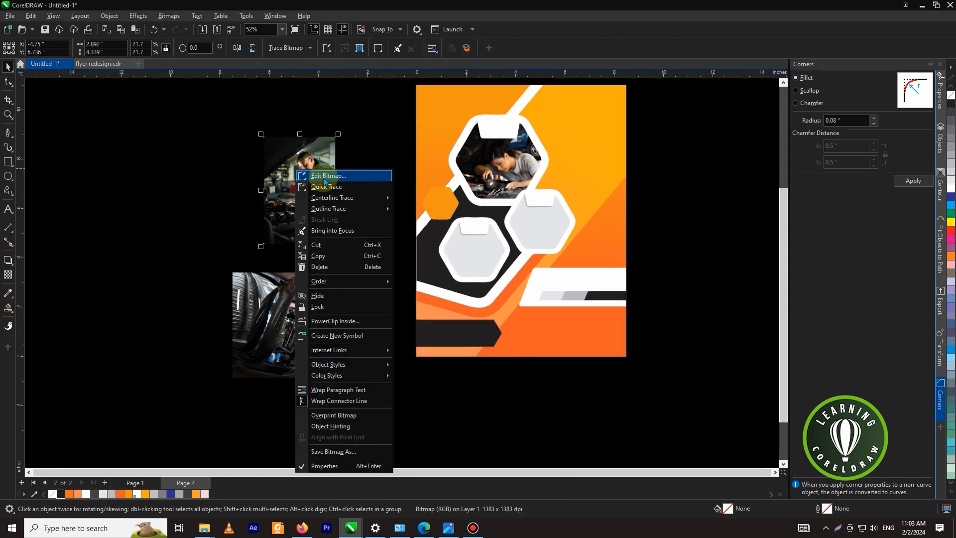
click(544, 212)
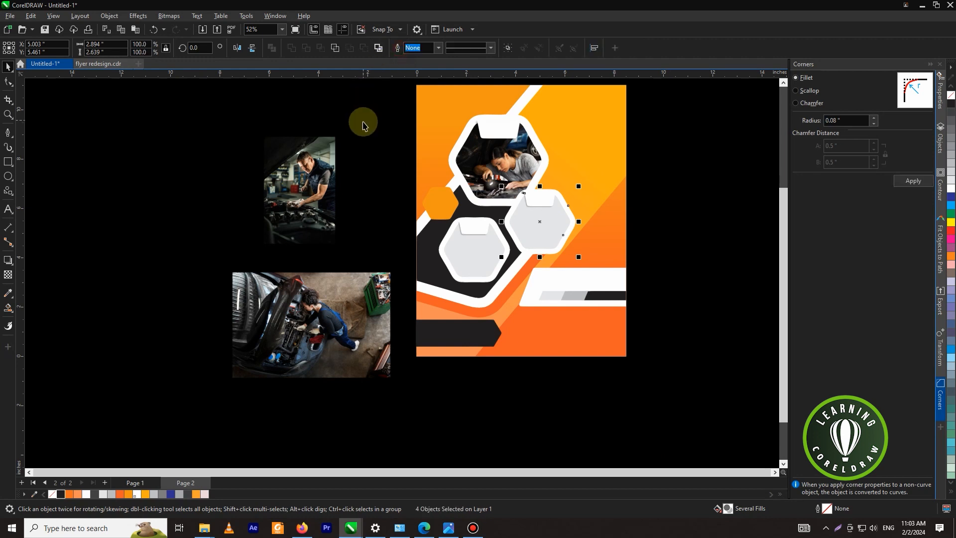
right_click(312, 172)
click(341, 321)
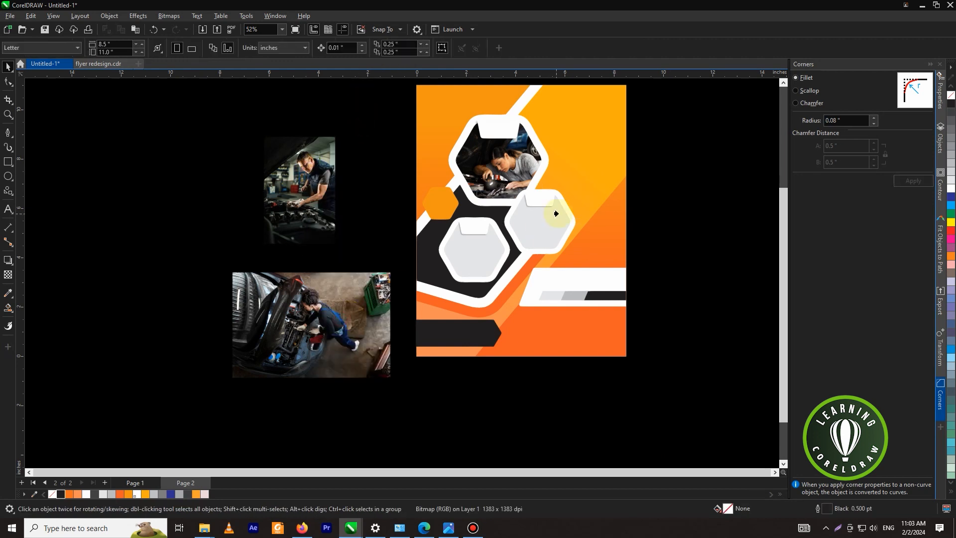
click(549, 218)
Edit the right hexagon's PowerClip, scale the photo down and centre the mechanic in the frame, and finish editing
scroll(553, 219, up, 2)
right_click(557, 219)
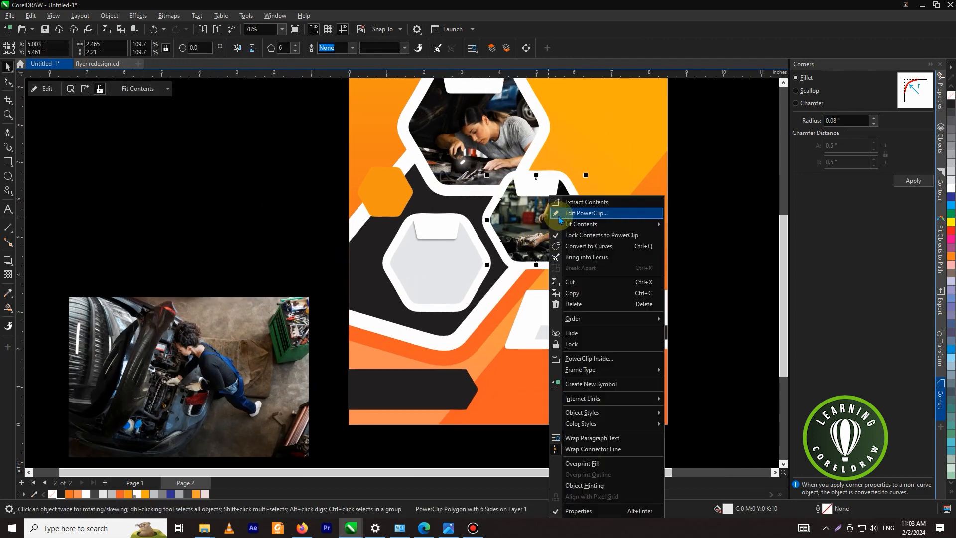
click(572, 218)
drag(552, 237, 578, 273)
drag(590, 337, 585, 323)
drag(478, 322, 484, 315)
right_click(575, 201)
click(598, 201)
click(301, 246)
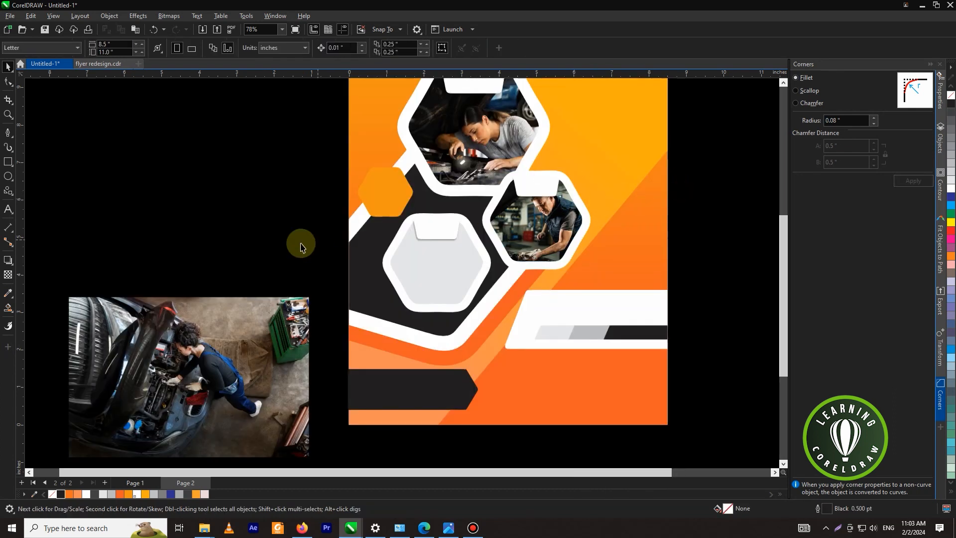
Ungroup the lower-left hexagon frame and PowerClip the remaining overhead mechanic photo inside its grey hexagon
right_click(258, 326)
click(421, 283)
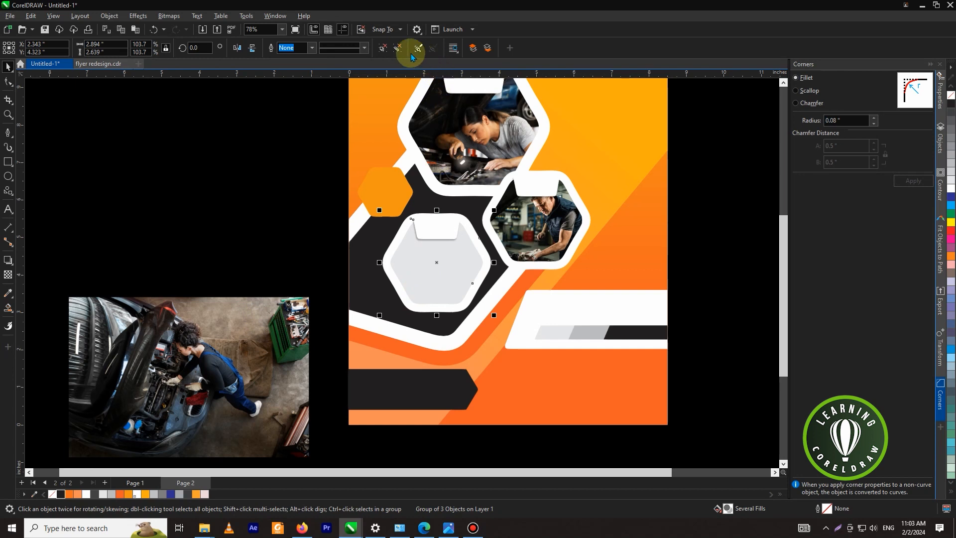
click(299, 141)
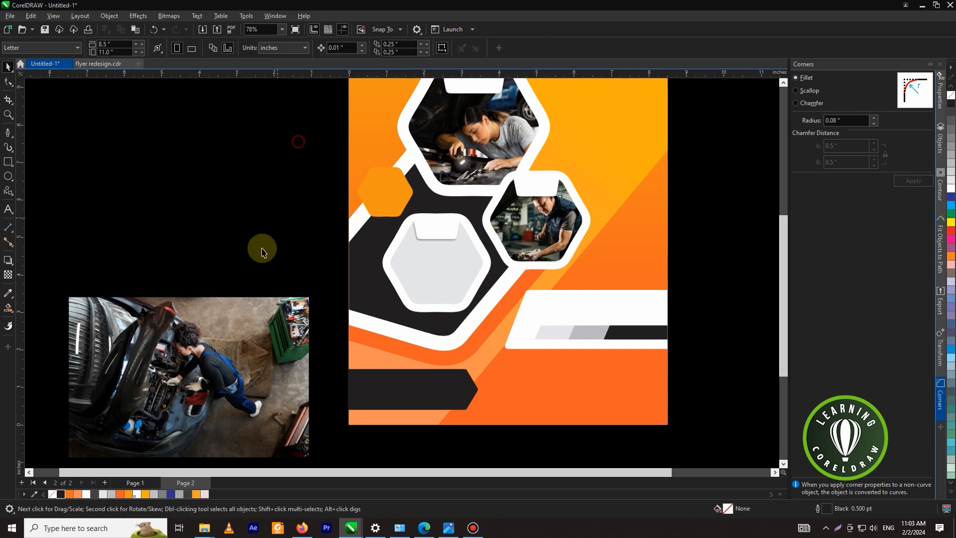
right_click(245, 339)
click(289, 188)
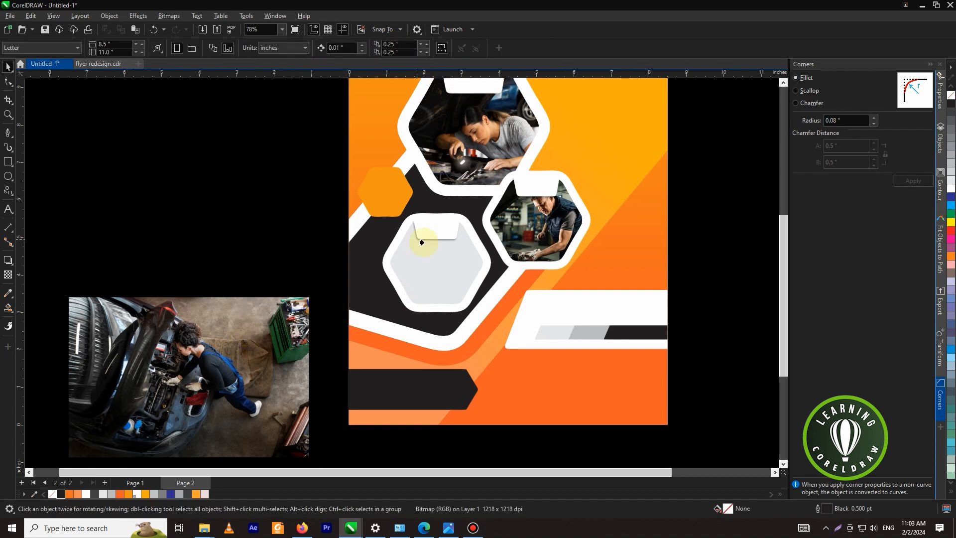
click(425, 241)
Edit the lower-left hexagon's PowerClip, scale the photo to about 5.26 by 3.51 inches around the mechanic, and finish editing
right_click(447, 239)
click(468, 213)
click(455, 259)
click(561, 199)
key(Escape)
click(553, 205)
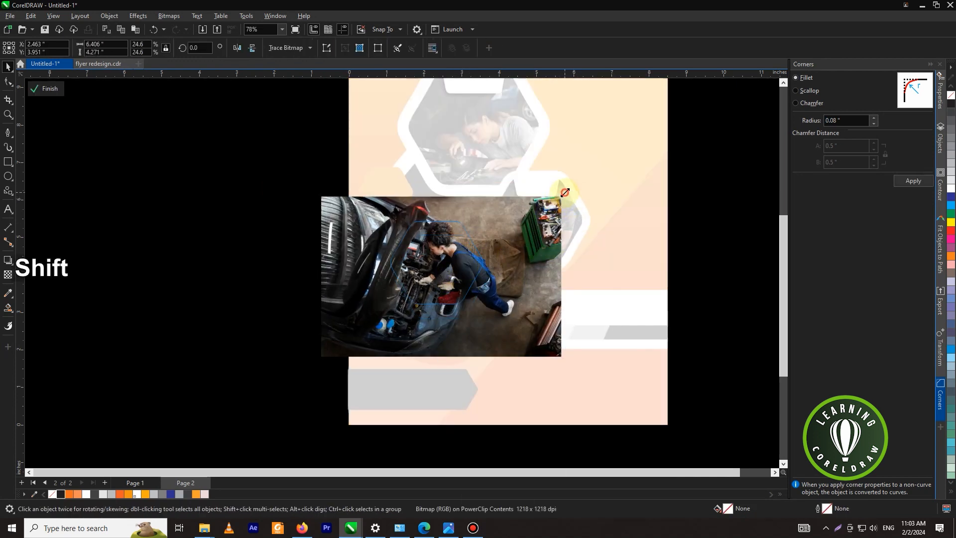
drag(565, 192, 539, 212)
drag(504, 241, 502, 244)
right_click(502, 244)
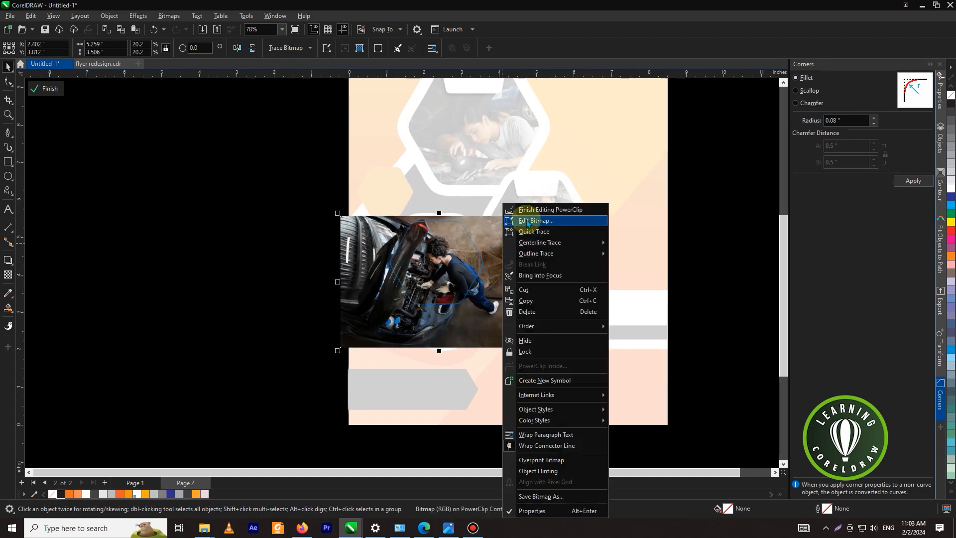
click(528, 209)
scroll(447, 244, down, 2)
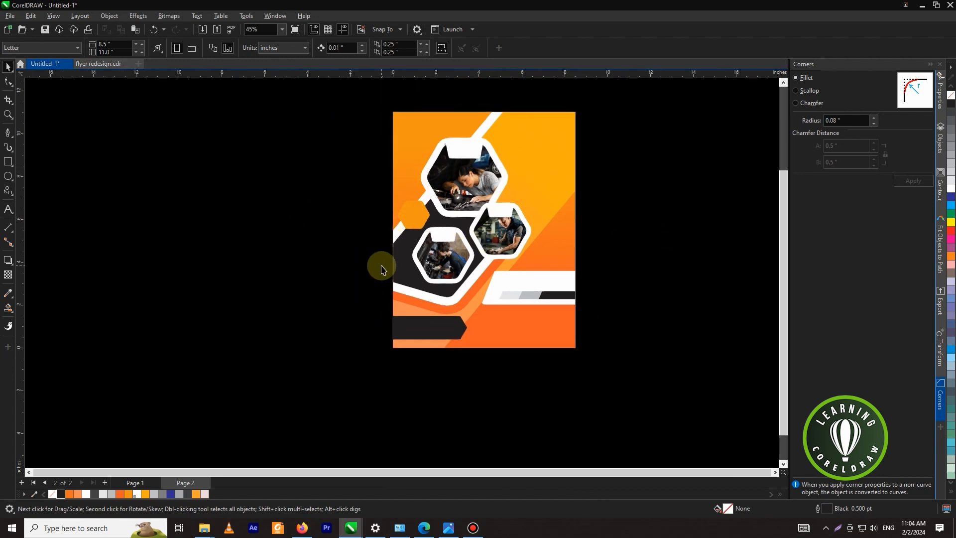
Paste the ONE STOP, 24/7, AUTO service and Lorem Ipsum text blocks onto the flyer
key(ctrl+v)
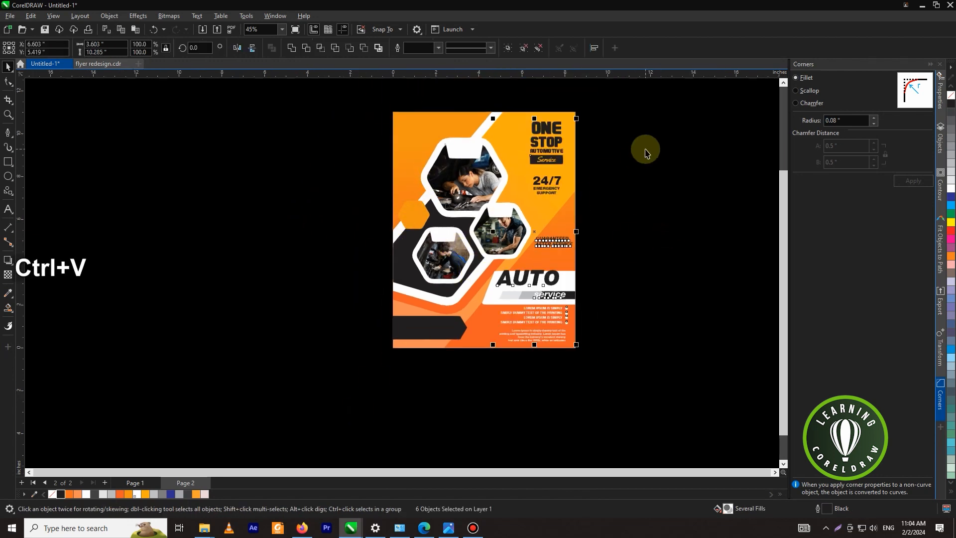
click(646, 152)
scroll(590, 134, up, 1)
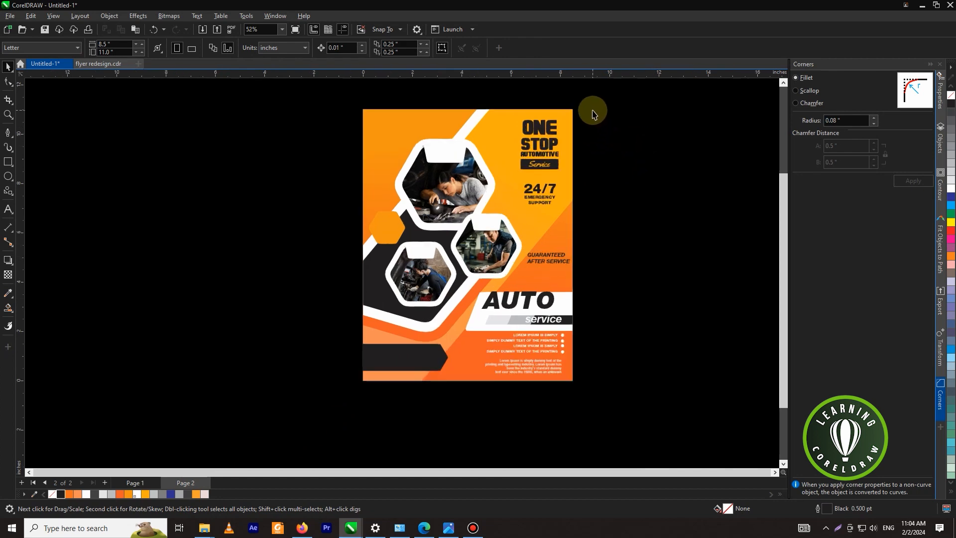
Enlarge the ONE STOP AUTOMOTIVE headline and 24/7 text, and move the GUARANTEED AFTER SERVICE text closer to the white panel
drag(510, 213, 510, 213)
scroll(540, 175, up, 1)
drag(540, 164, 536, 174)
drag(562, 118, 540, 142)
click(632, 171)
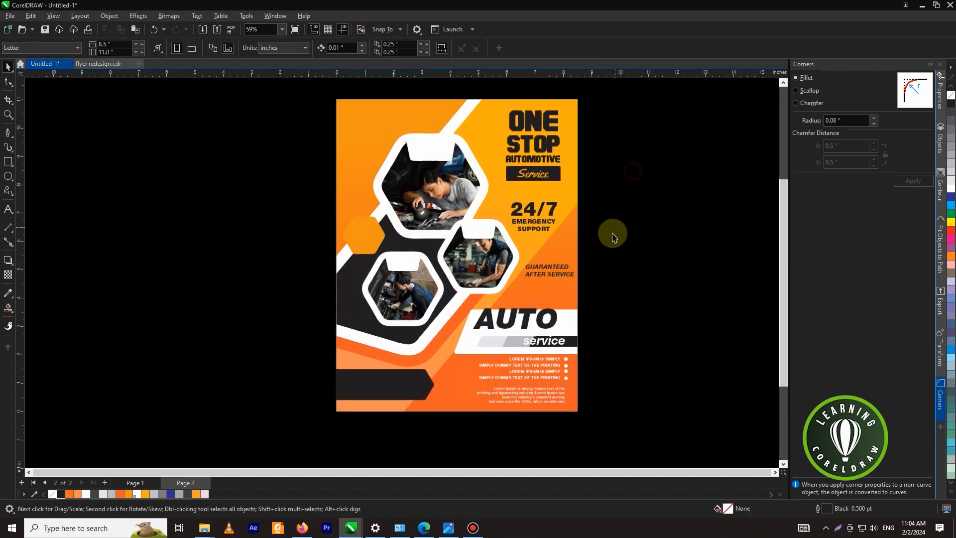
drag(547, 271, 556, 294)
click(626, 282)
Widen the letter spacing of the AUTO text to about 3.28 inches overall and shift it right on the white panel
scroll(634, 235, up, 1)
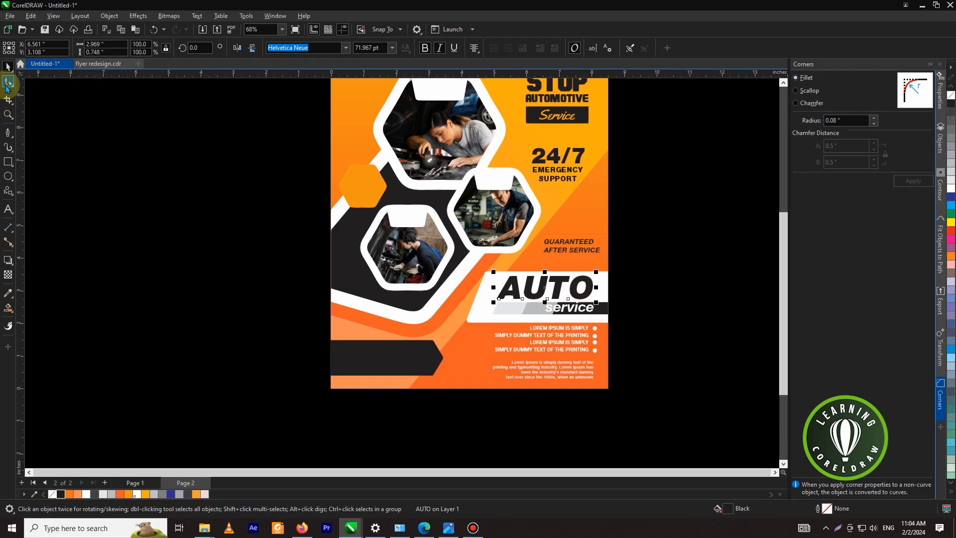
click(8, 83)
drag(597, 302, 605, 302)
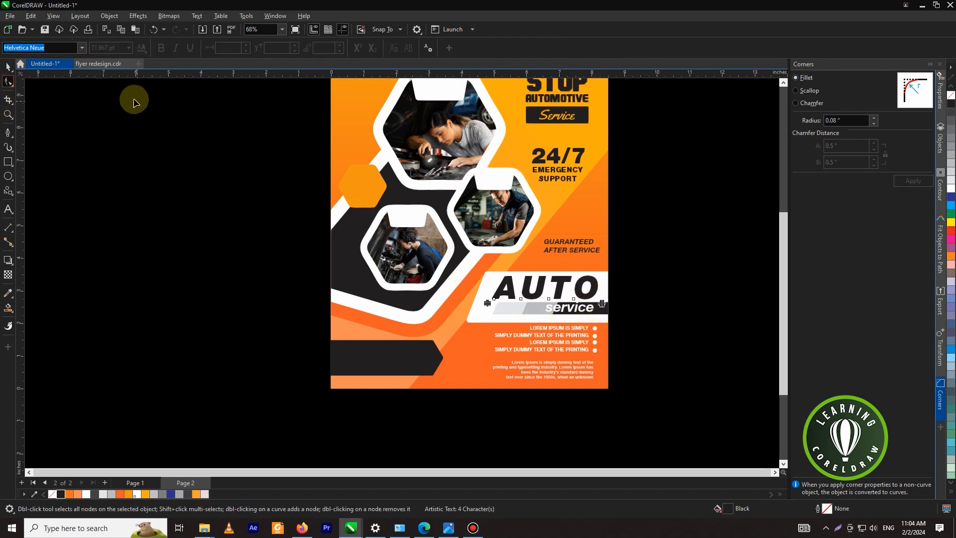
click(8, 66)
scroll(507, 307, up, 3)
drag(477, 289, 490, 292)
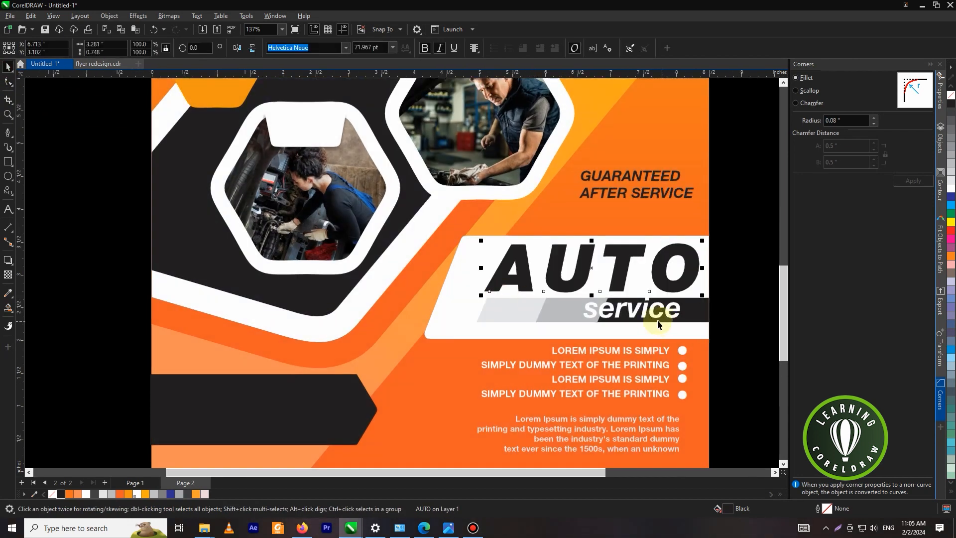
Move the word service onto the black bar below AUTO and shrink it to about 26.7 pt
drag(619, 314, 641, 312)
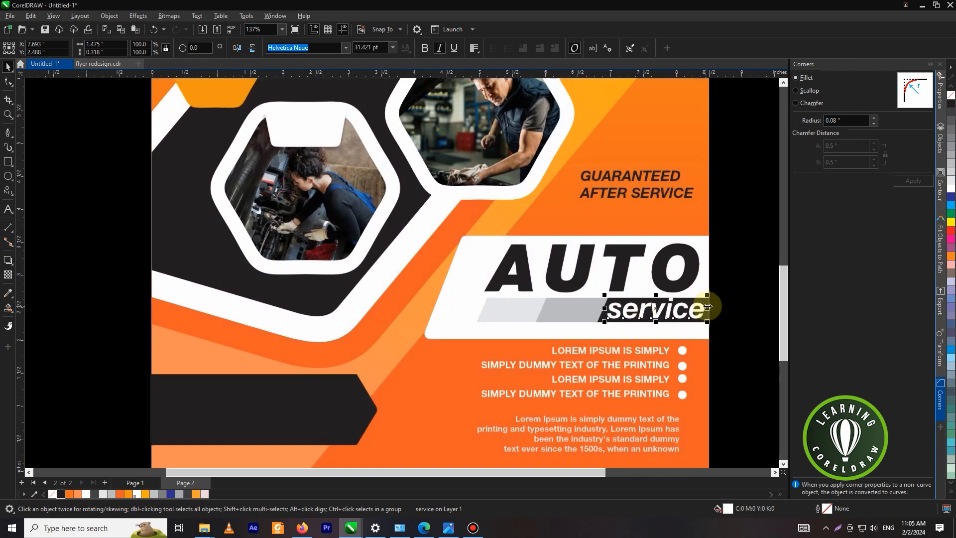
drag(710, 299, 687, 305)
scroll(663, 305, down, 2)
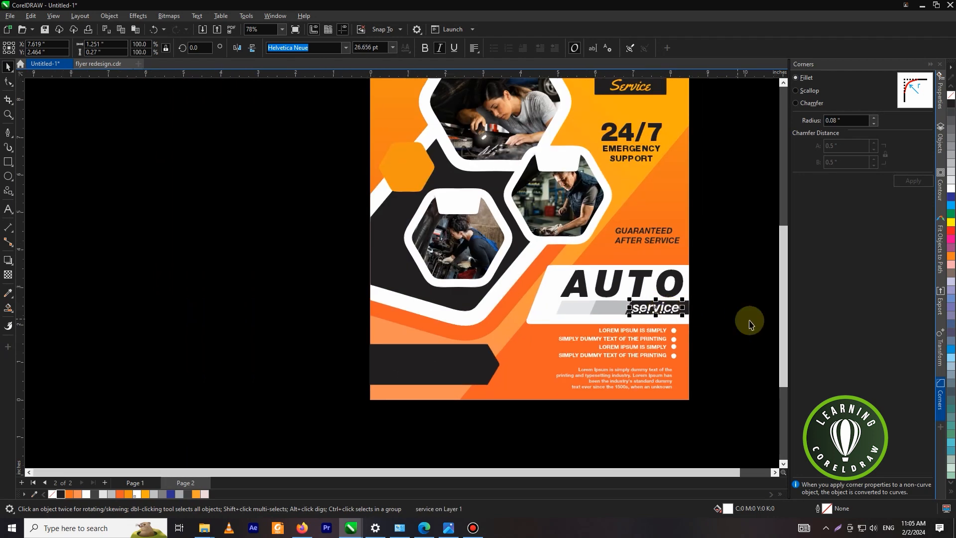
click(757, 323)
scroll(586, 338, down, 1)
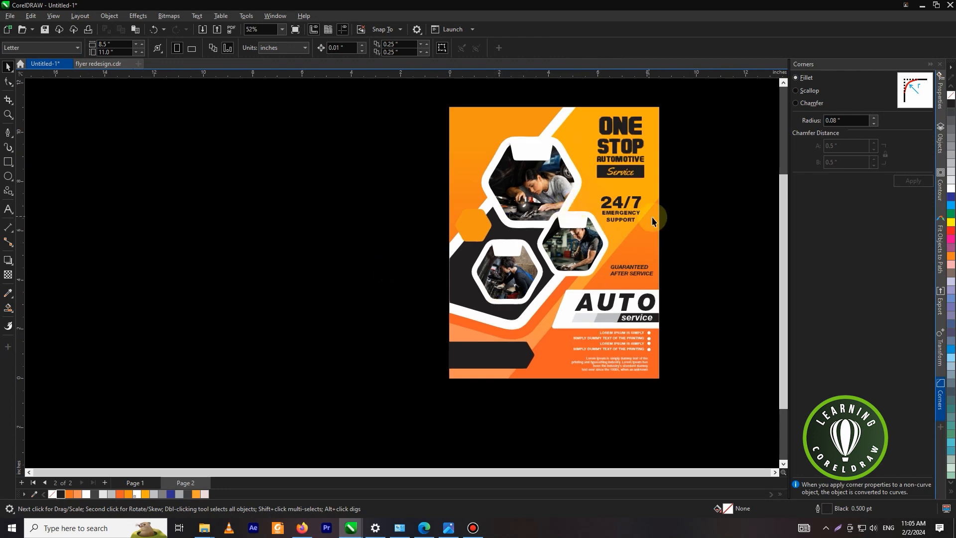
Reposition the GUARANTEED AFTER SERVICE text slightly above the AUTO panel and fill it white
scroll(653, 251, up, 1)
drag(683, 252, 625, 281)
scroll(600, 296, up, 1)
scroll(627, 275, up, 1)
scroll(625, 280, down, 2)
scroll(672, 272, down, 1)
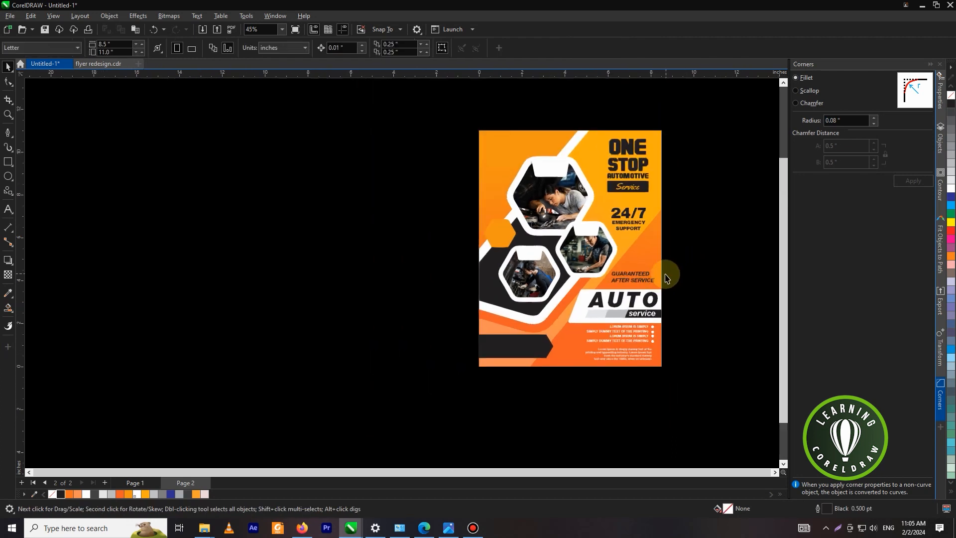
click(663, 280)
click(646, 277)
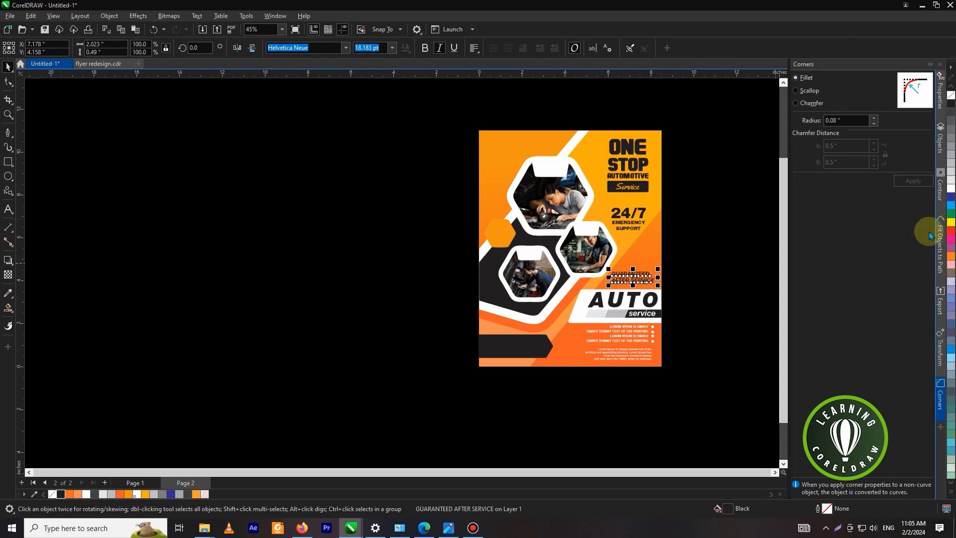
click(952, 192)
click(688, 231)
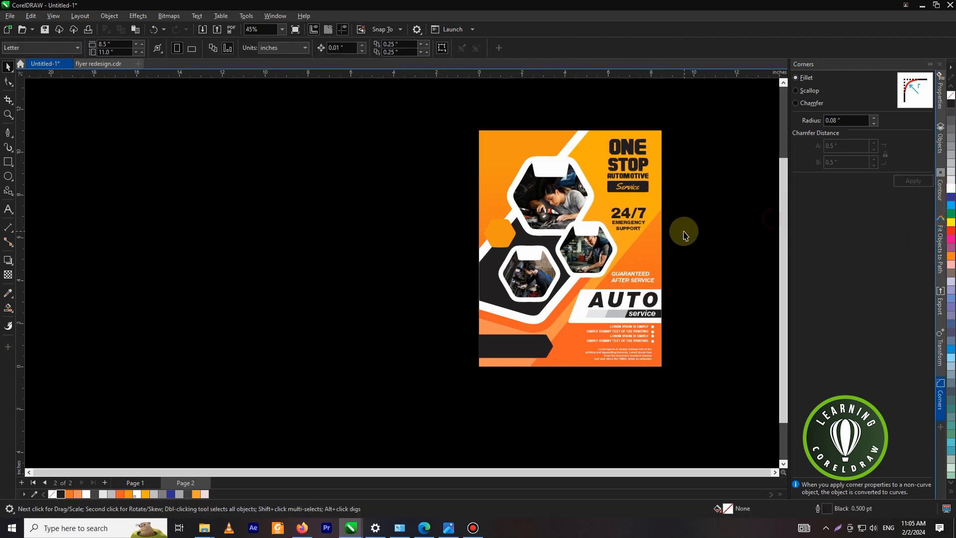
Paste the logo, discount, captions and contact elements and move them off the page to the left of the flyer
scroll(688, 231, down, 2)
scroll(485, 207, up, 1)
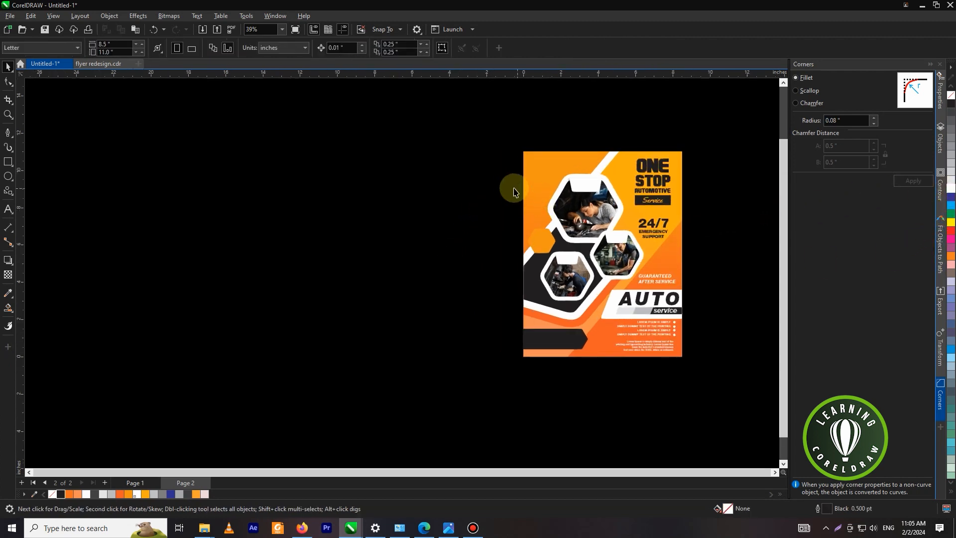
scroll(339, 339, up, 2)
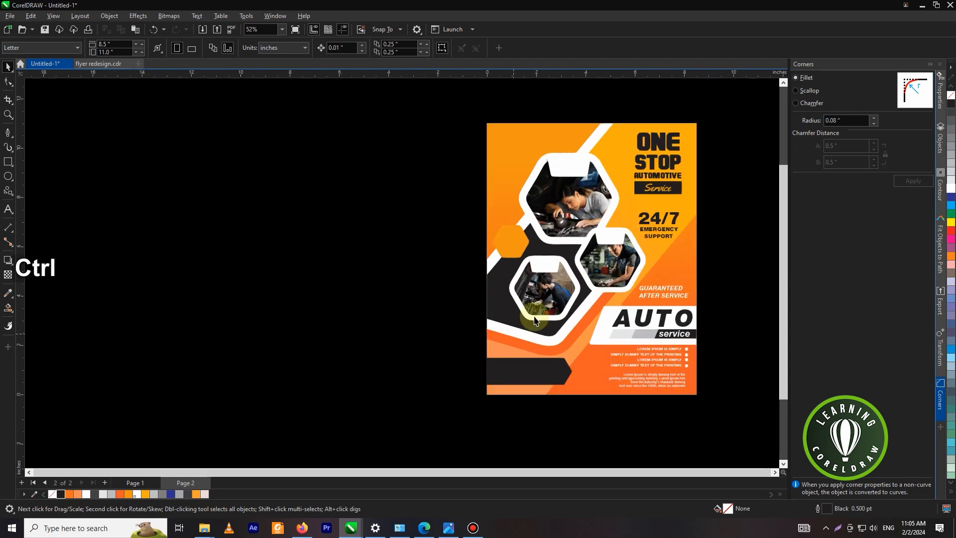
key(ctrl+v)
drag(521, 228, 342, 243)
click(414, 172)
Place the INTEGRATED WORKSHOP, QUALIFIED MECHANIC and GUARANTEED AFTER SERVICE captions on the white tabs of the three hexagon frames
drag(404, 148, 572, 163)
scroll(570, 170, up, 4)
scroll(571, 166, down, 1)
drag(382, 201, 632, 274)
click(380, 249)
drag(303, 179, 522, 310)
scroll(530, 315, up, 2)
scroll(517, 306, down, 1)
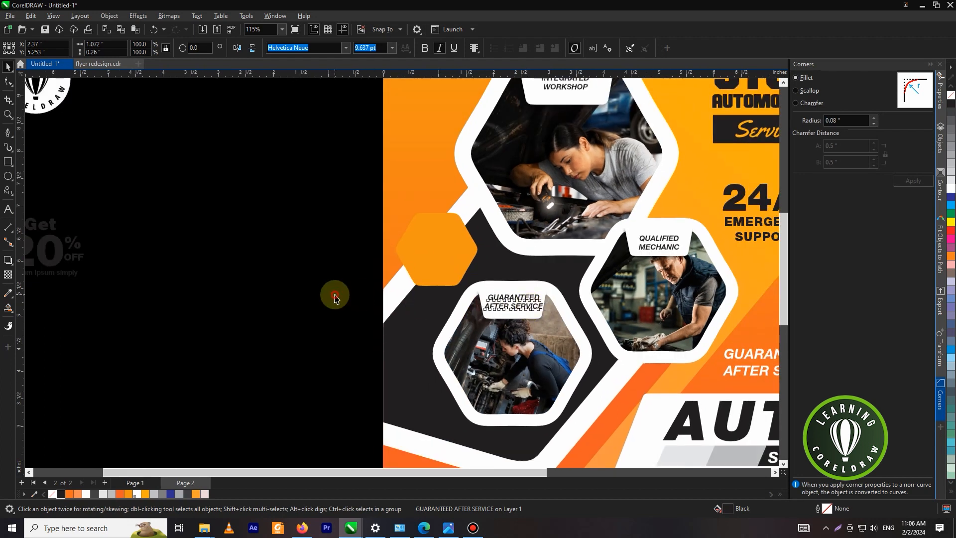
Scale the GUARANTEED AFTER SERVICE caption on the lower-left hexagon to 88.9% so it fits its white tab
click(334, 297)
scroll(542, 293, down, 1)
scroll(522, 300, up, 1)
click(530, 298)
scroll(530, 299, up, 2)
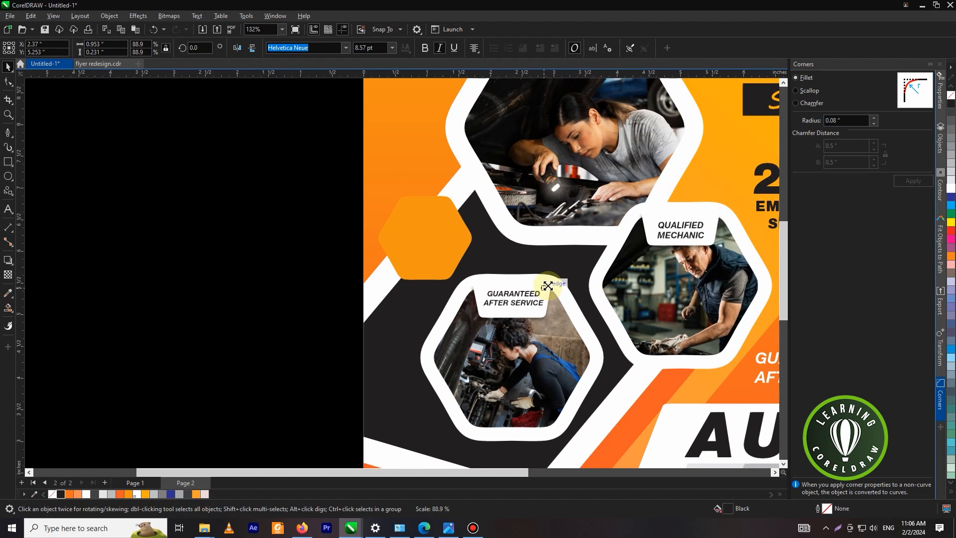
scroll(573, 215, down, 3)
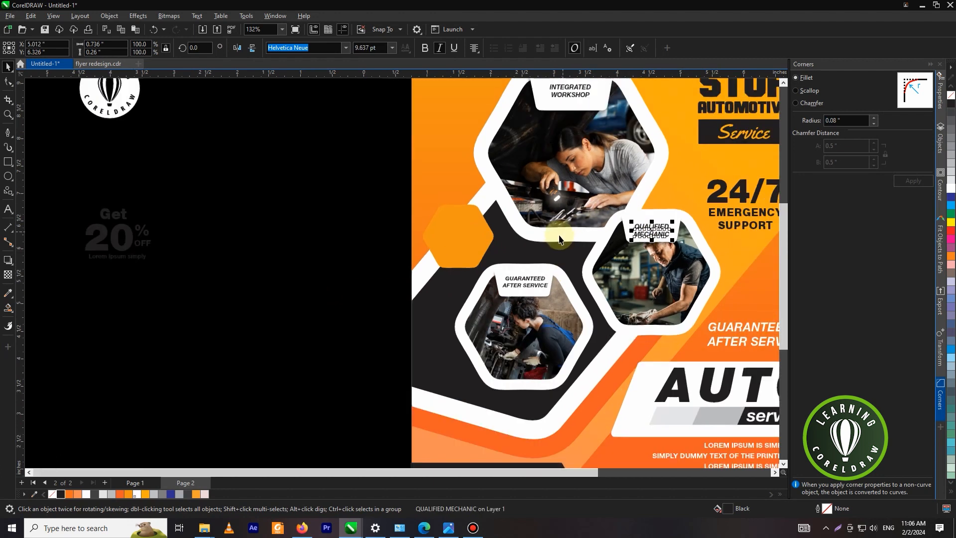
click(414, 257)
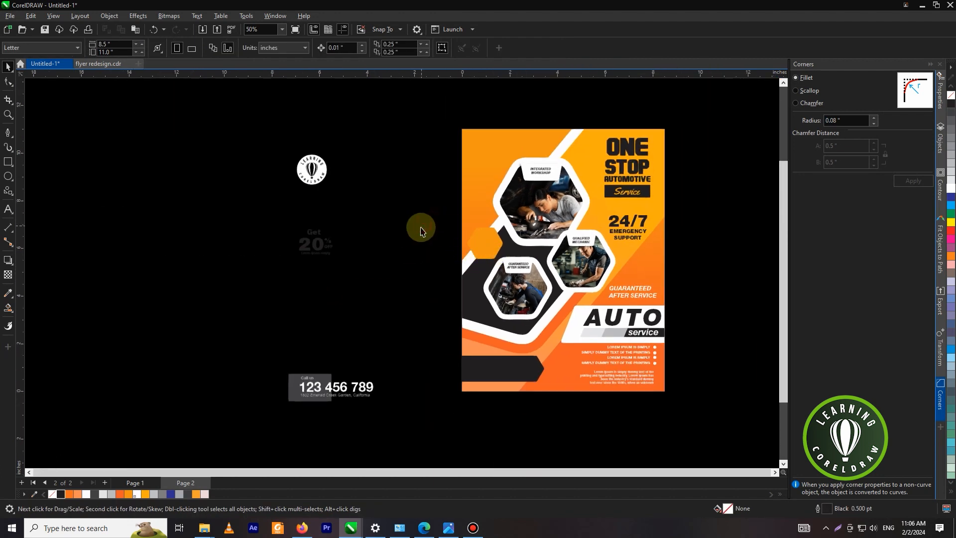
Ungroup the contact details block and move its call line, phone number and address onto the black arrow banner
drag(291, 378, 235, 372)
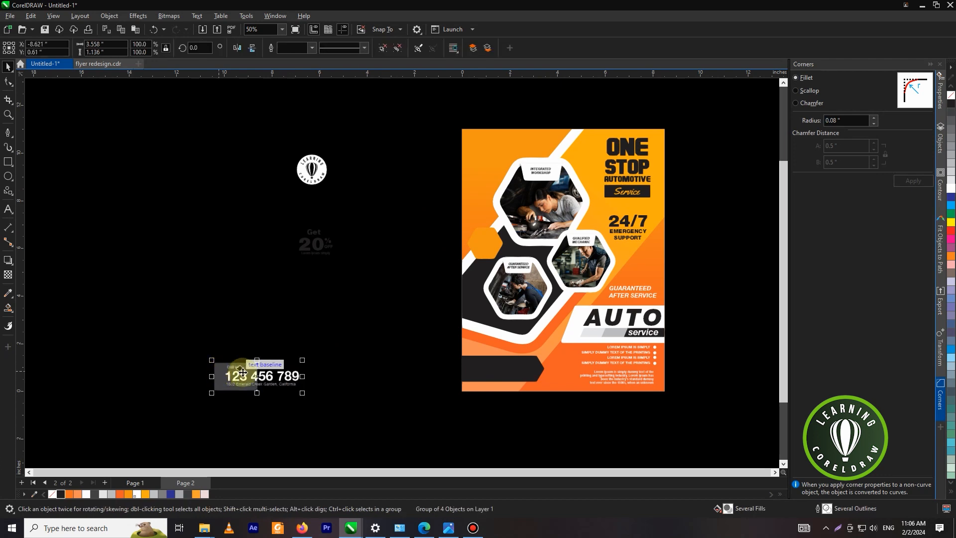
click(383, 49)
drag(361, 334, 483, 360)
scroll(544, 375, up, 2)
scroll(494, 363, up, 1)
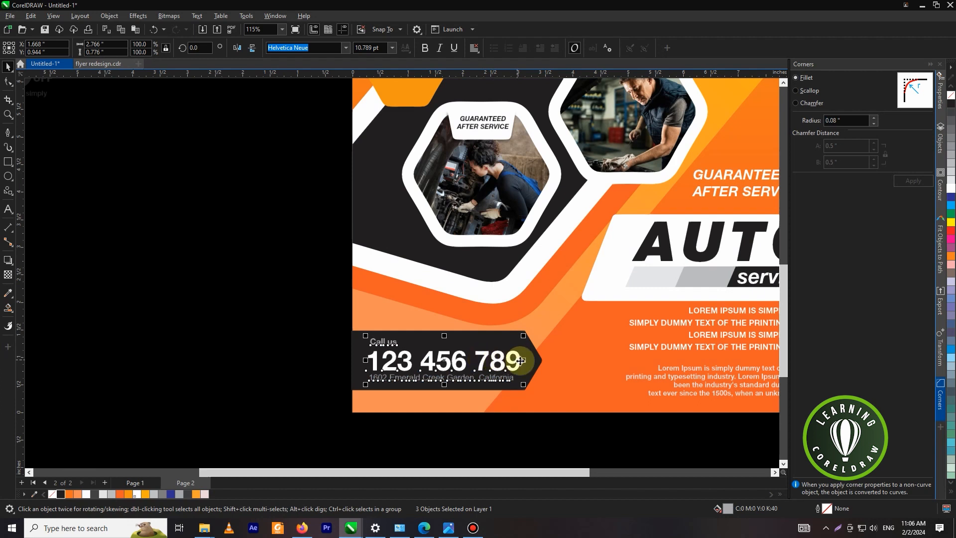
Move the white circular logo into the upper-left corner of the flyer
scroll(506, 359, down, 3)
click(393, 286)
scroll(543, 318, down, 2)
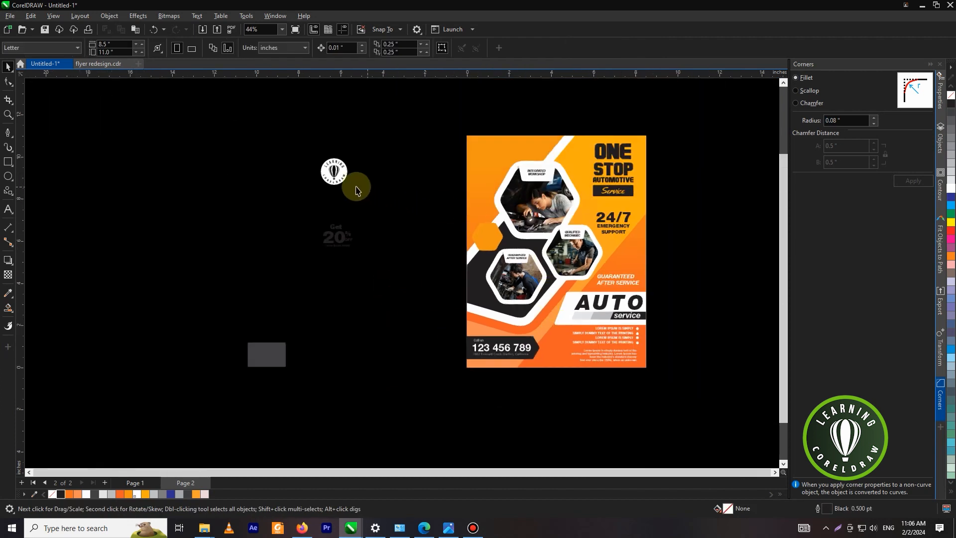
drag(325, 182, 480, 167)
click(422, 168)
Place the Get 20% OFF text on the orange hexagon and scale it to about 0.954 by 0.744 in
drag(419, 200, 486, 238)
scroll(499, 231, up, 4)
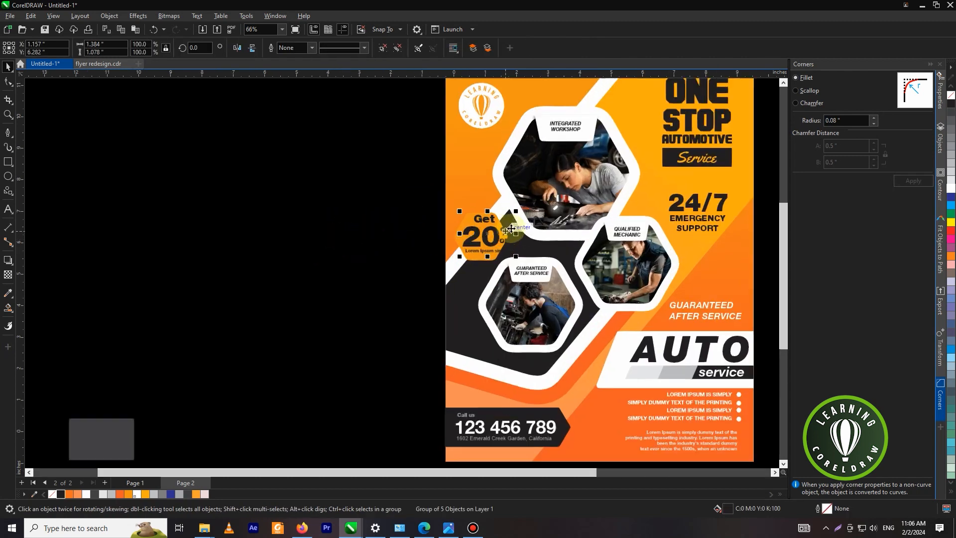
drag(517, 210, 497, 225)
scroll(481, 241, up, 2)
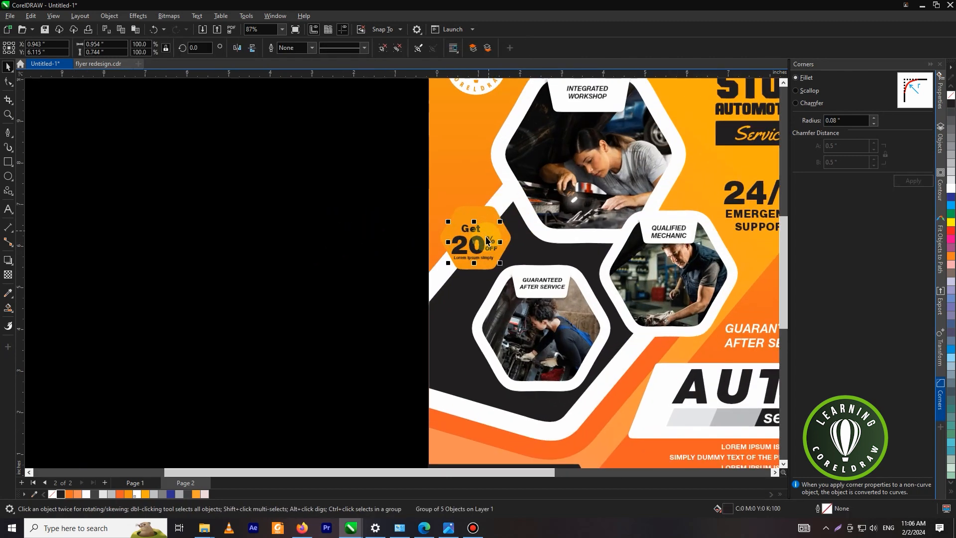
scroll(481, 241, up, 2)
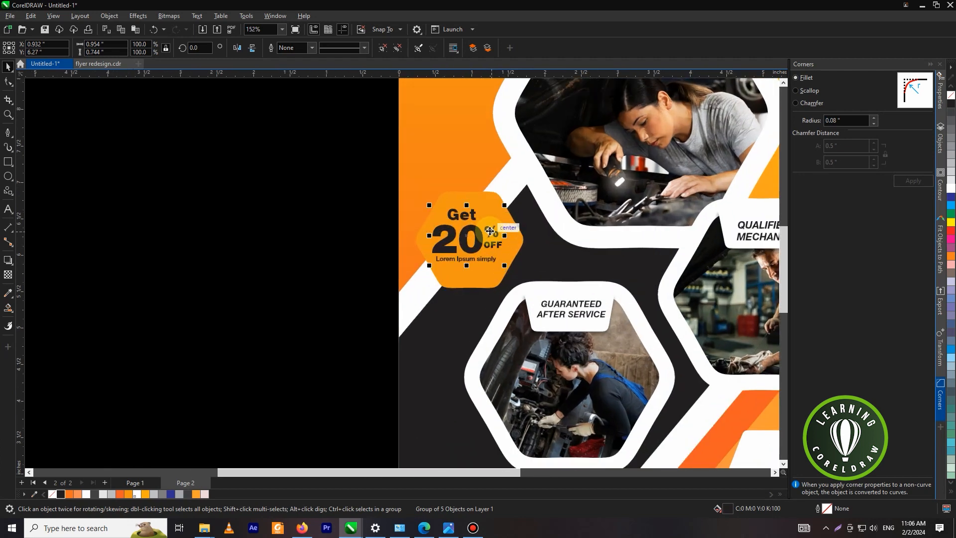
Center the discount text on the orange hexagon and enlarge both together to about 1.701 by 1.525 in
shift+click(491, 200)
key(c)
key(e)
scroll(332, 184, down, 1)
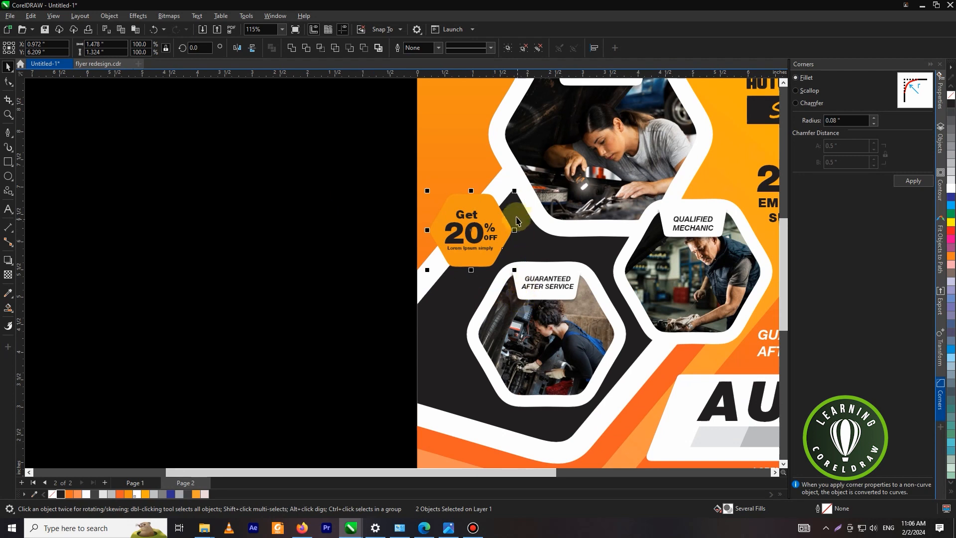
drag(516, 192, 521, 192)
scroll(521, 209, down, 2)
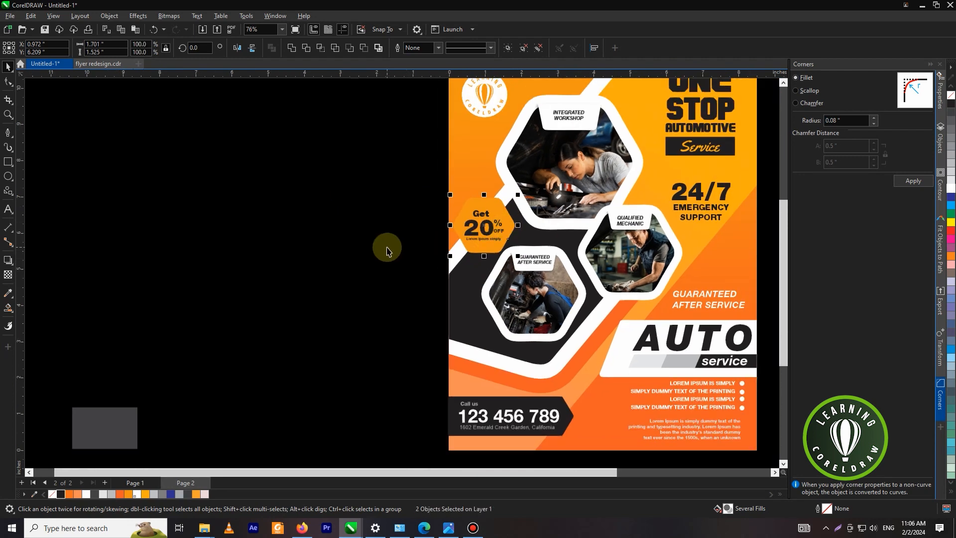
click(384, 247)
Delete the leftover gray rectangle beside the flyer
scroll(384, 247, down, 2)
drag(357, 253, 155, 389)
key(Delete)
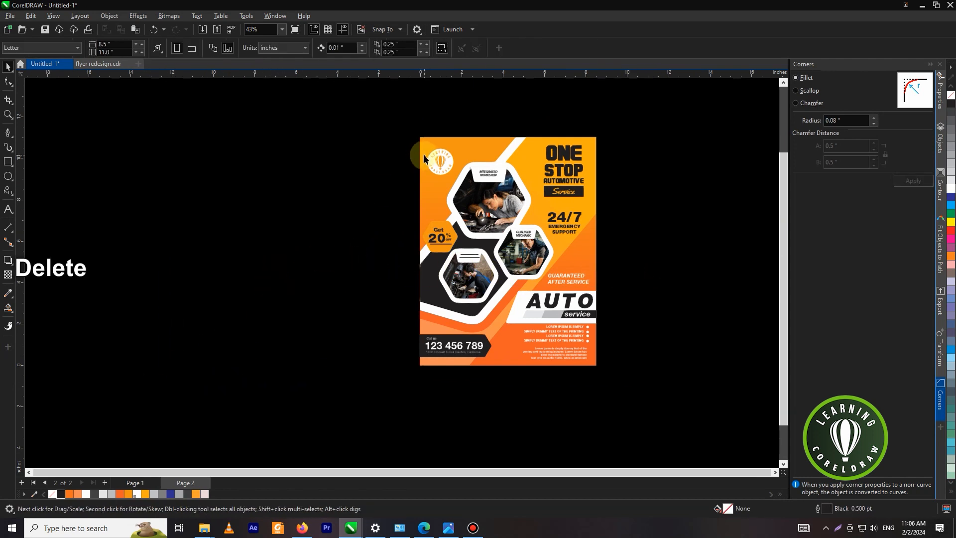
Draw a closed four-sided Pen shape, about 6.9 by 7.5 in, over the flyer's upper-left corner with one edge following the diagonal white stripe
scroll(423, 154, up, 2)
click(449, 165)
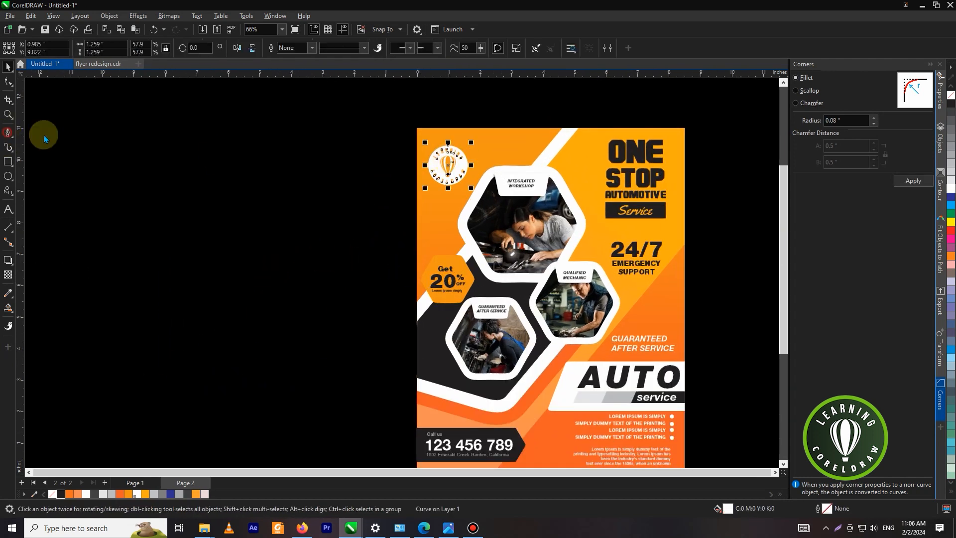
click(8, 132)
click(563, 129)
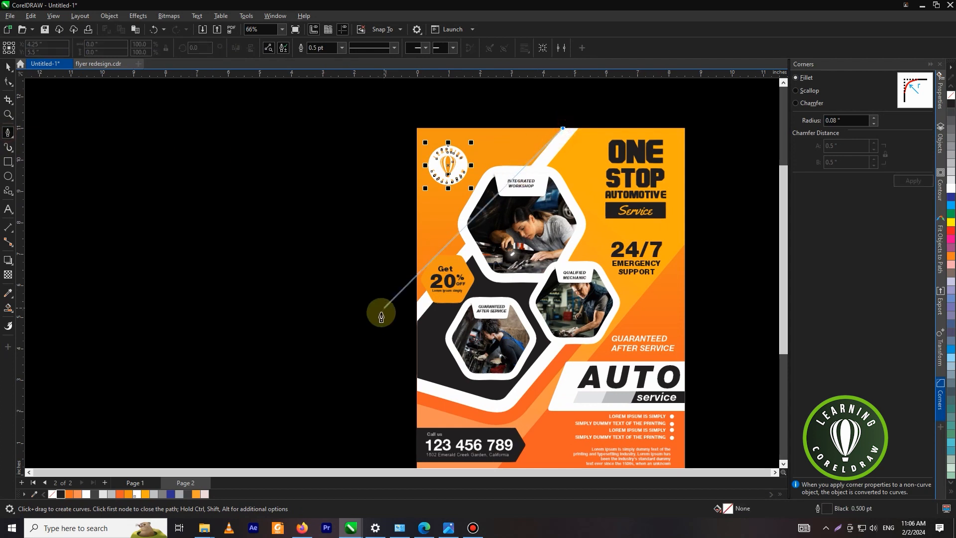
click(382, 344)
click(360, 123)
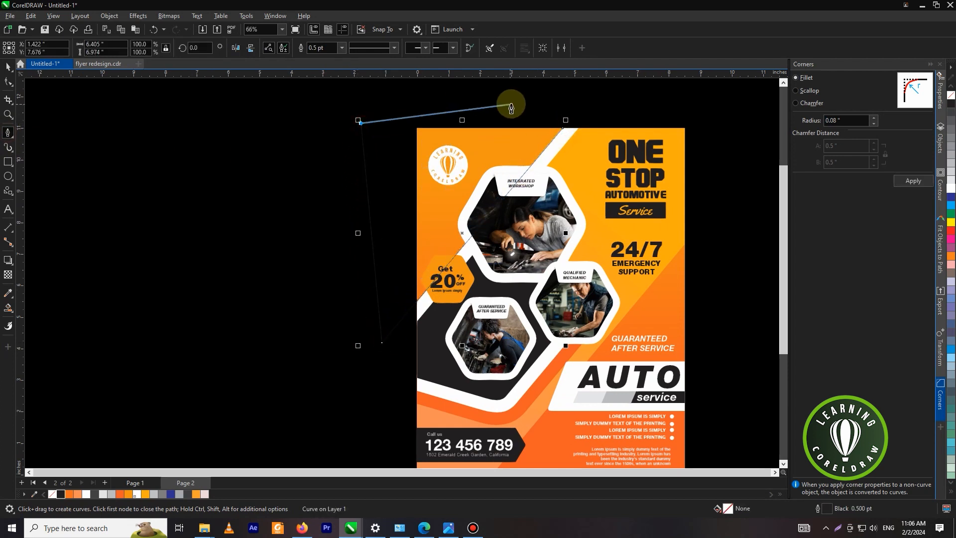
click(577, 105)
click(563, 128)
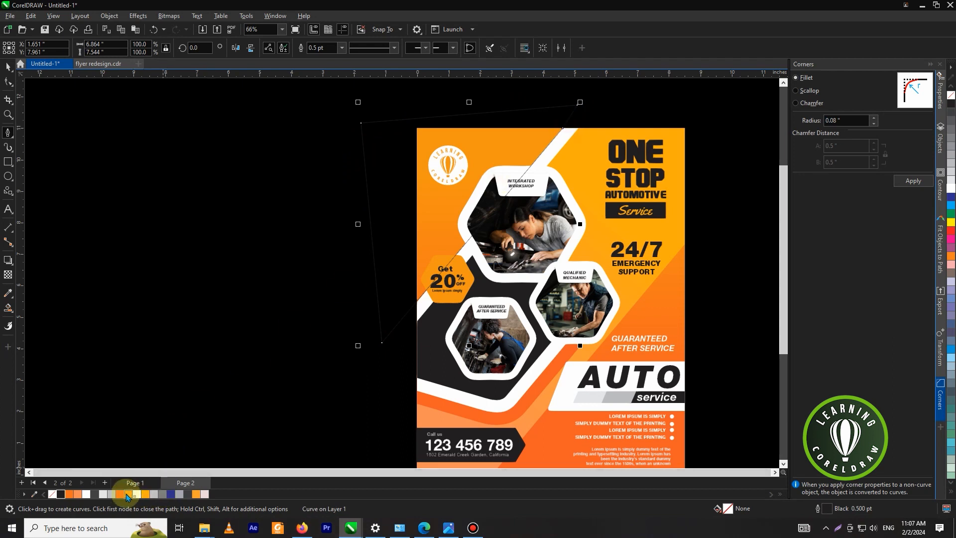
Fill the corner shape with 90% black without an outline and PowerClip it inside the flyer's background rectangle
click(162, 495)
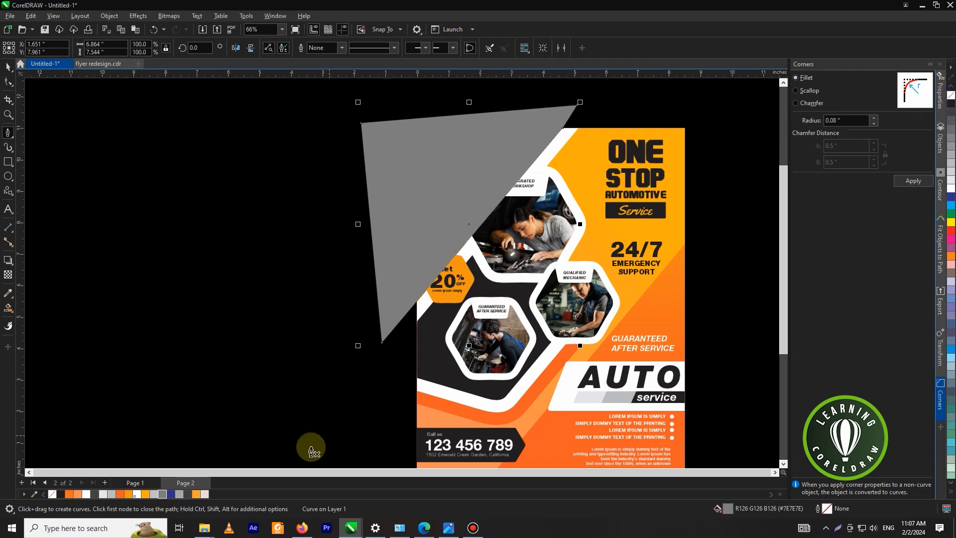
click(186, 494)
right_click(424, 175)
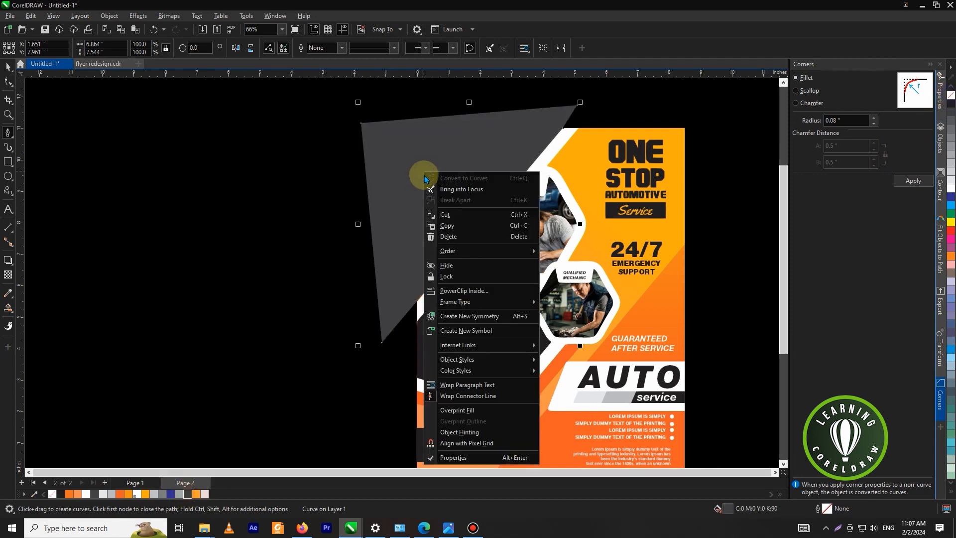
click(451, 300)
click(661, 303)
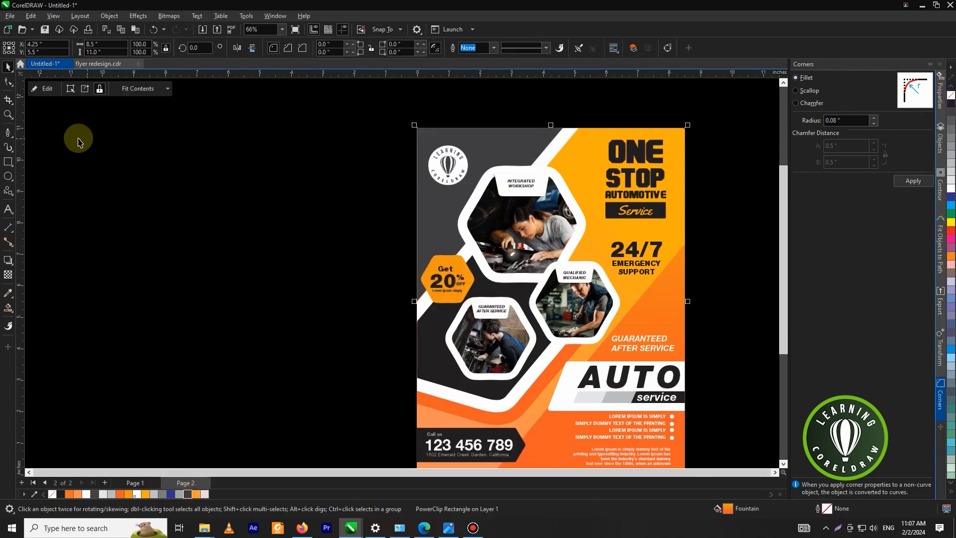
click(286, 204)
scroll(466, 202, down, 2)
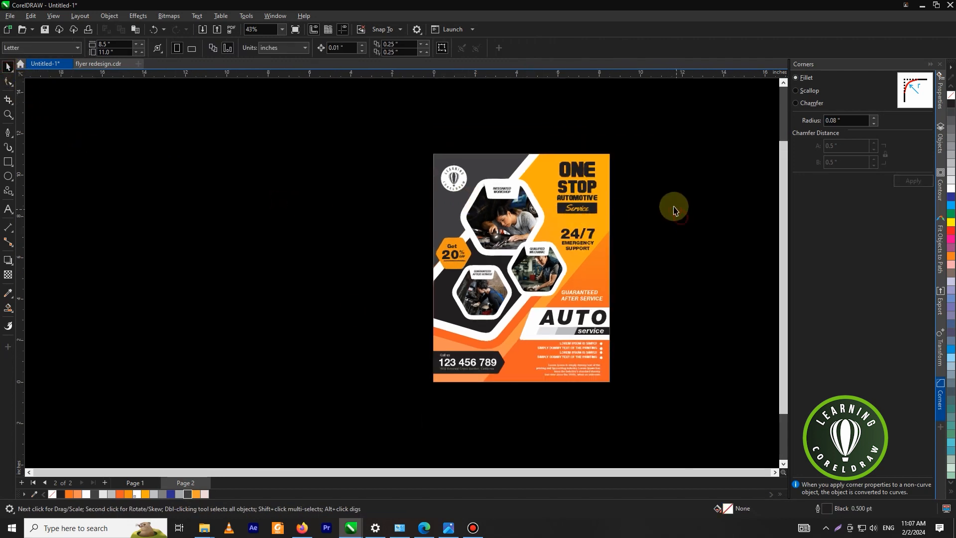
Move the ONE STOP AUTOMOTIVE Service headline block slightly down, closer to the 24/7 text
scroll(636, 198, up, 1)
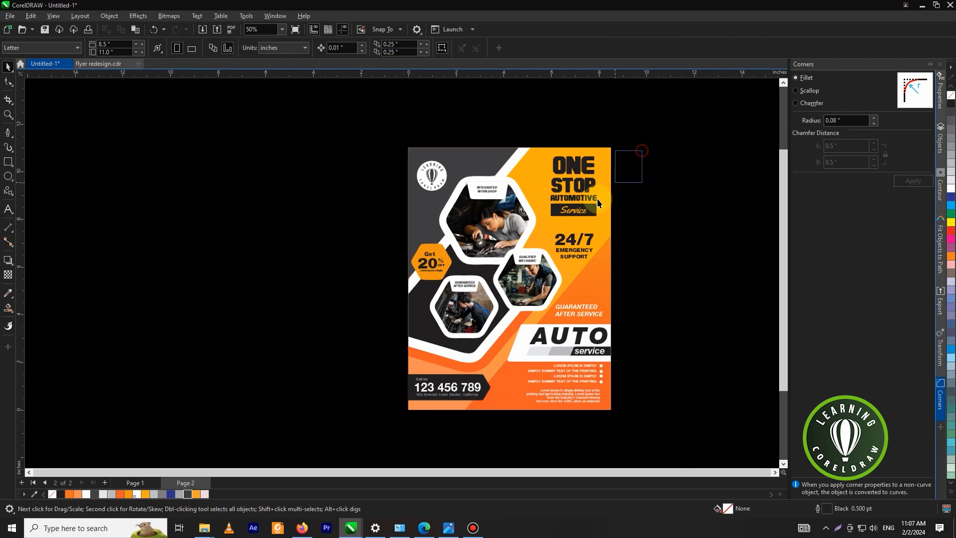
drag(552, 219, 552, 220)
scroll(585, 203, up, 2)
drag(578, 188, 578, 196)
click(679, 196)
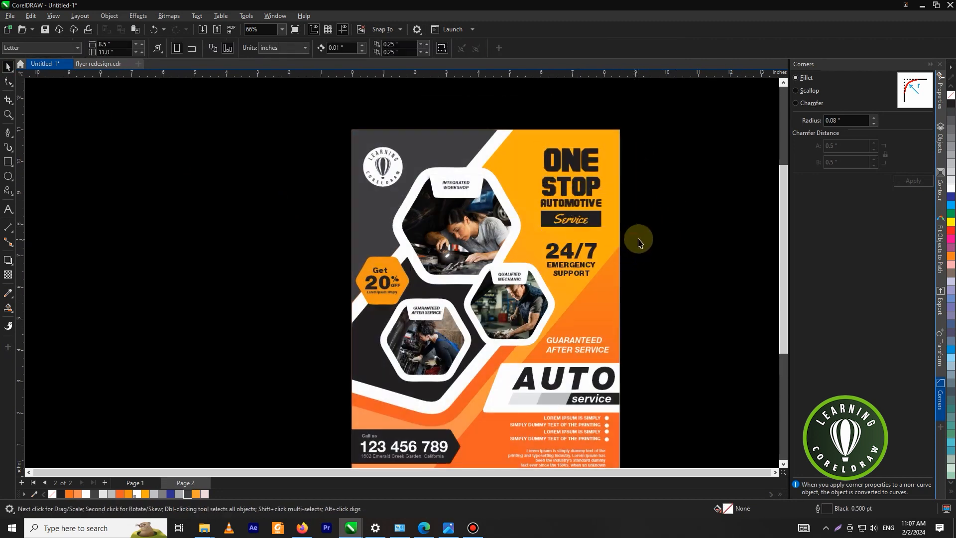
click(592, 248)
scroll(592, 248, up, 2)
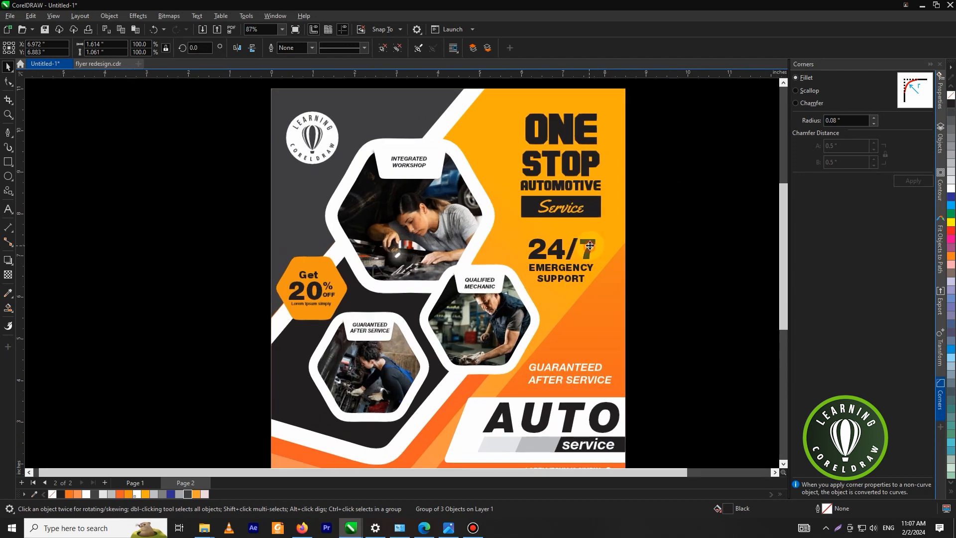
scroll(589, 245, down, 2)
click(683, 279)
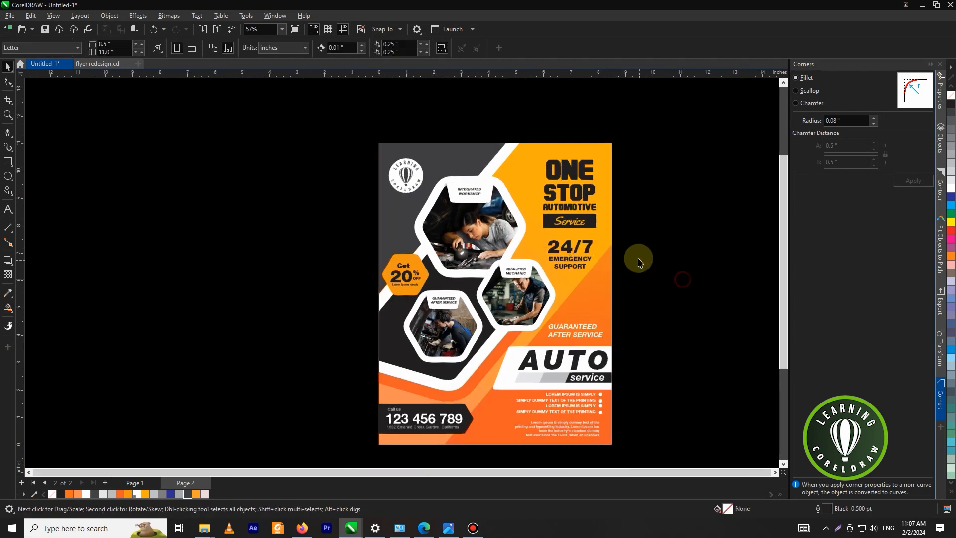
Move the bullet lines and Lorem Ipsum paragraph below the AUTO panel slightly down and enlarge them a little
scroll(639, 261, down, 2)
scroll(615, 375, up, 2)
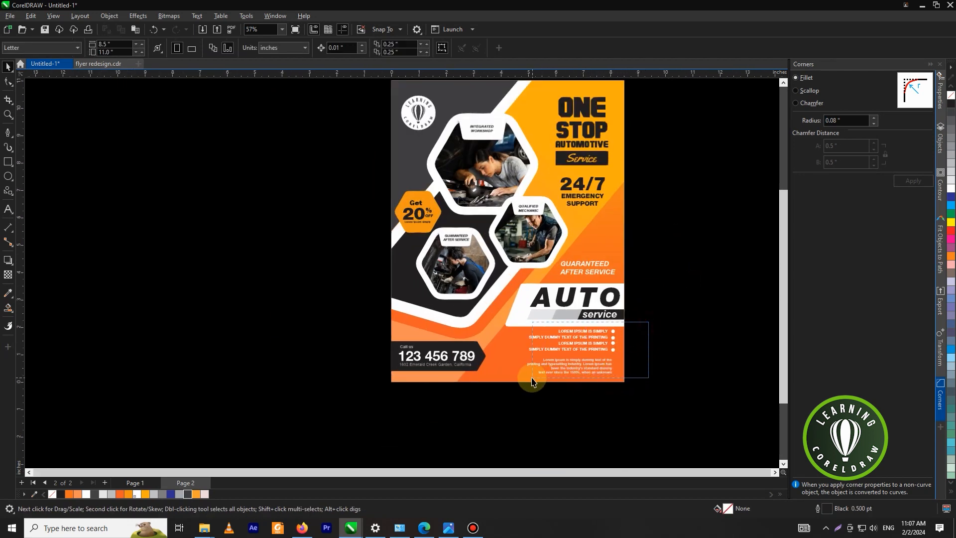
click(605, 361)
scroll(605, 360, up, 2)
drag(604, 362, 605, 367)
drag(498, 319, 492, 316)
click(719, 319)
scroll(693, 305, down, 2)
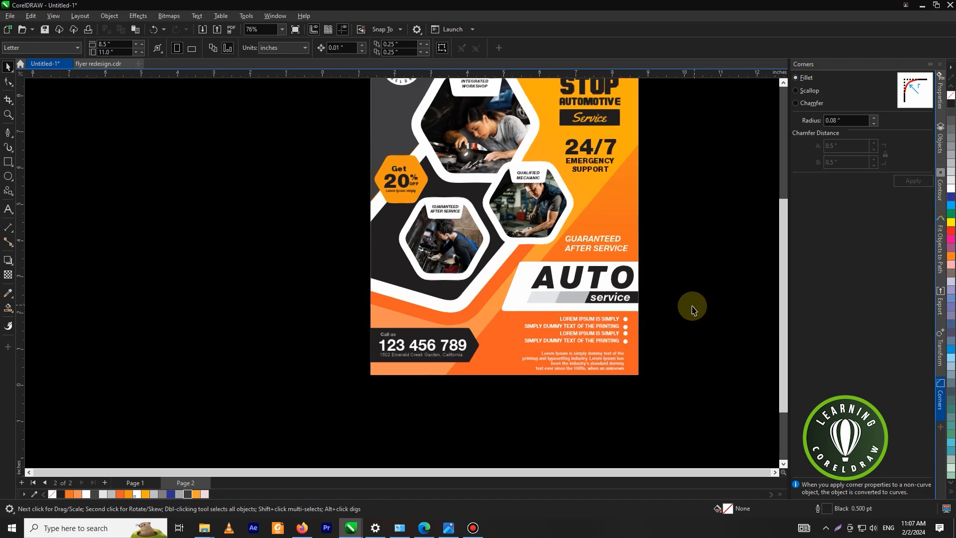
Move the large GUARANTEED AFTER SERVICE text above the AUTO panel slightly to the right
scroll(619, 255, up, 2)
drag(624, 260, 628, 261)
click(722, 264)
scroll(722, 265, down, 2)
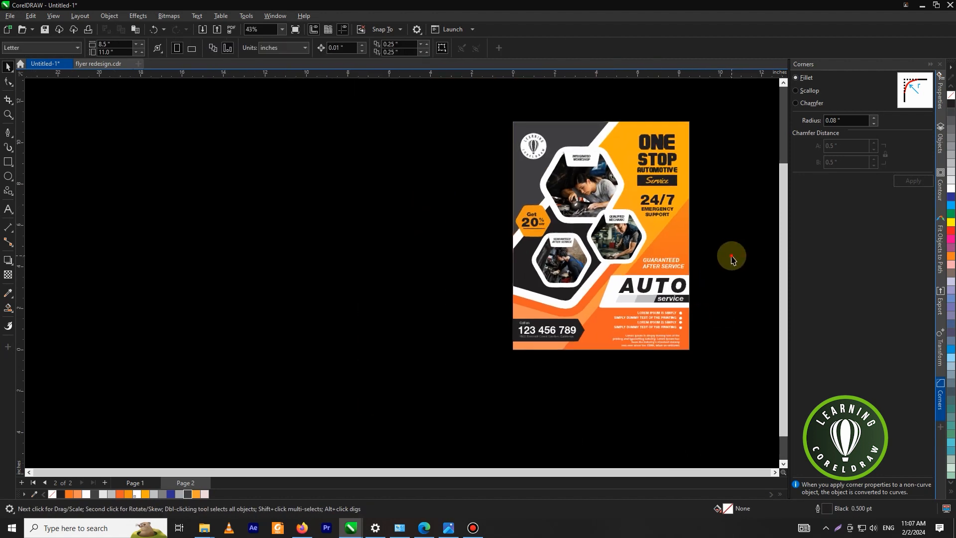
Fit the finished flyer in the view and show it in full-screen preview
scroll(693, 268, down, 1)
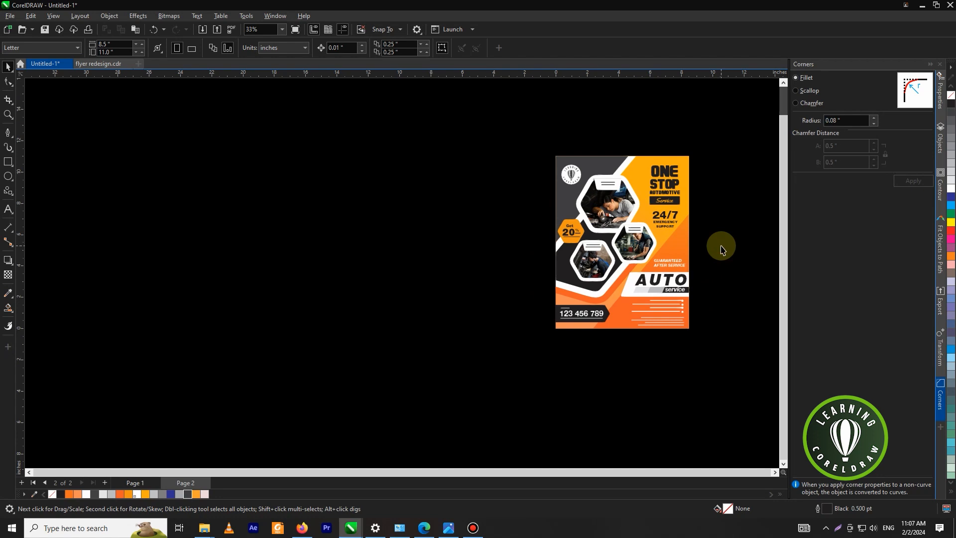
key(F4)
key(F9)
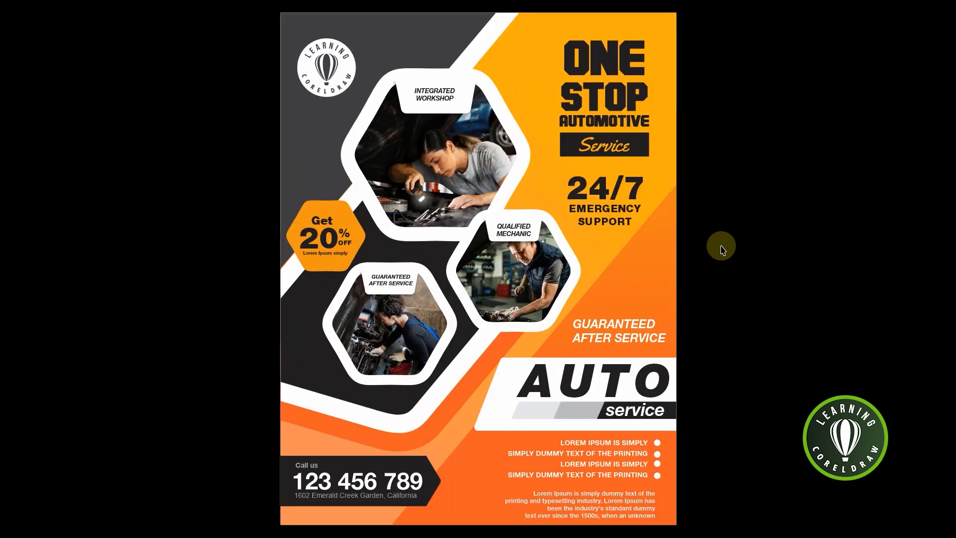